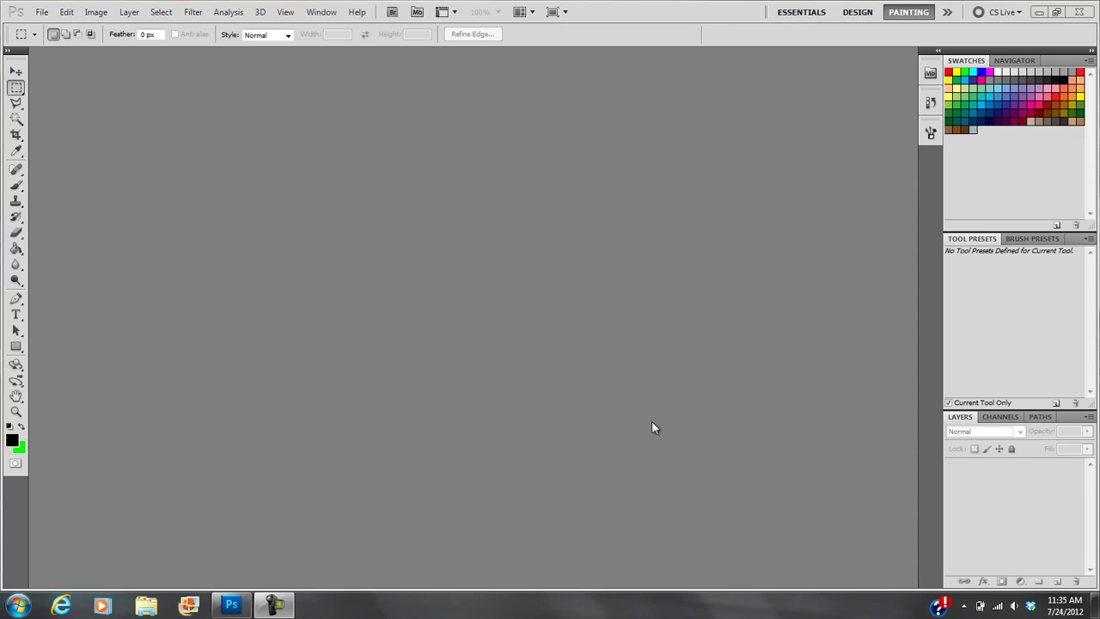
- Choose File > New to bring up the New document dialog
{"action": "left_click", "coordinate": [47, 12]}
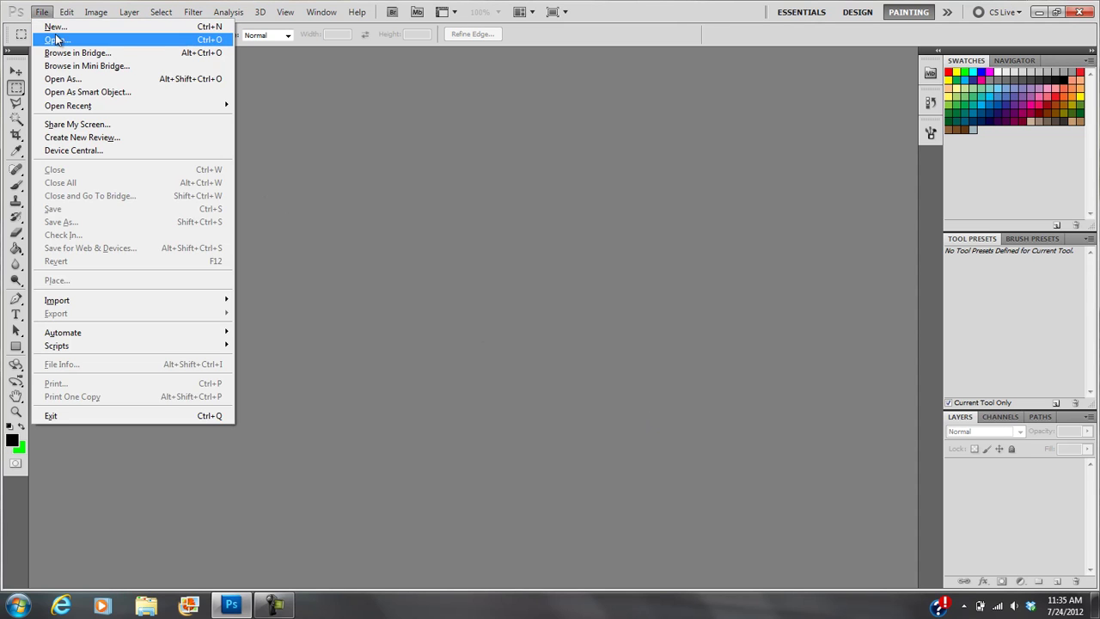
{"action": "left_click", "coordinate": [48, 12]}
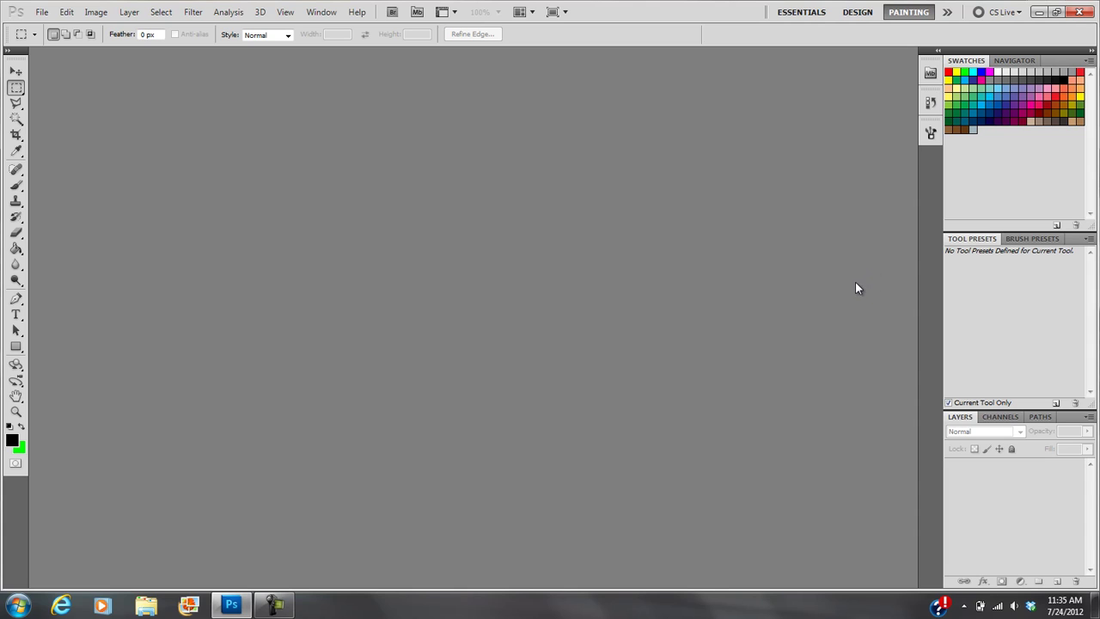
{"action": "left_click", "coordinate": [40, 12]}
{"action": "left_click", "coordinate": [53, 28]}
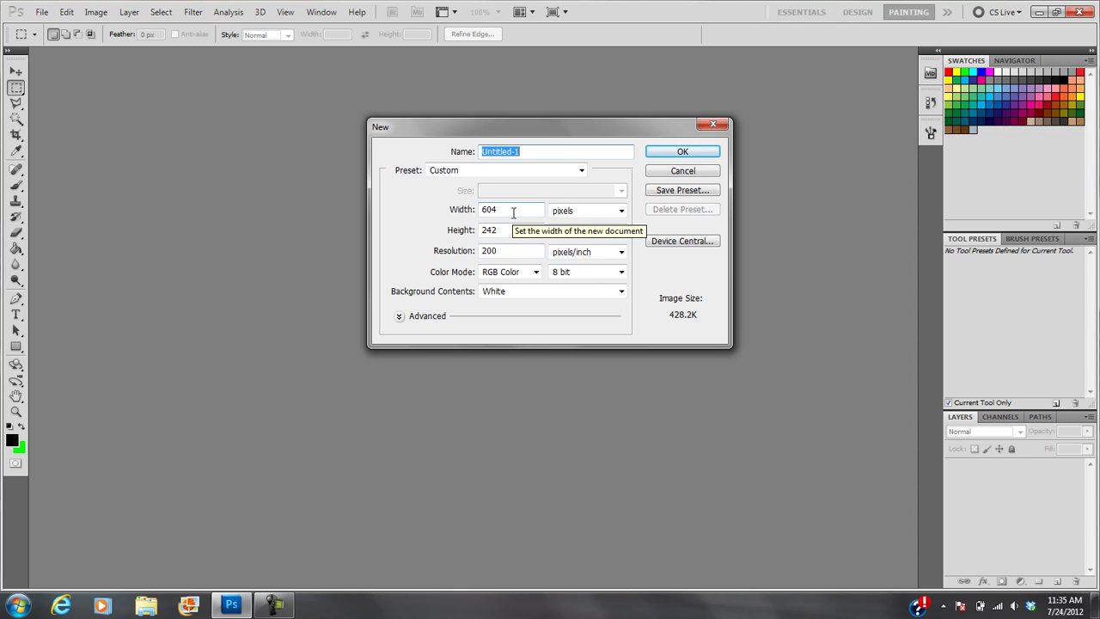
- Name the document 'photoshop basics' and set the resolution to 300 pixels/inch
{"action": "type", "text": "photoshop basics"}
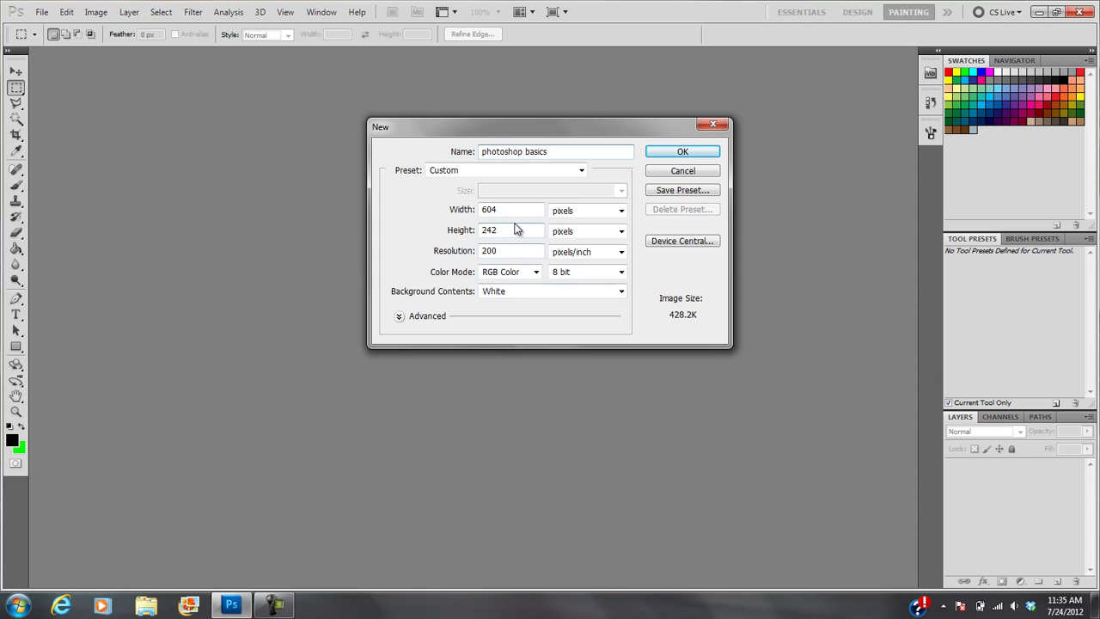
{"action": "double_click", "coordinate": [516, 250]}
{"action": "type", "text": "72"}
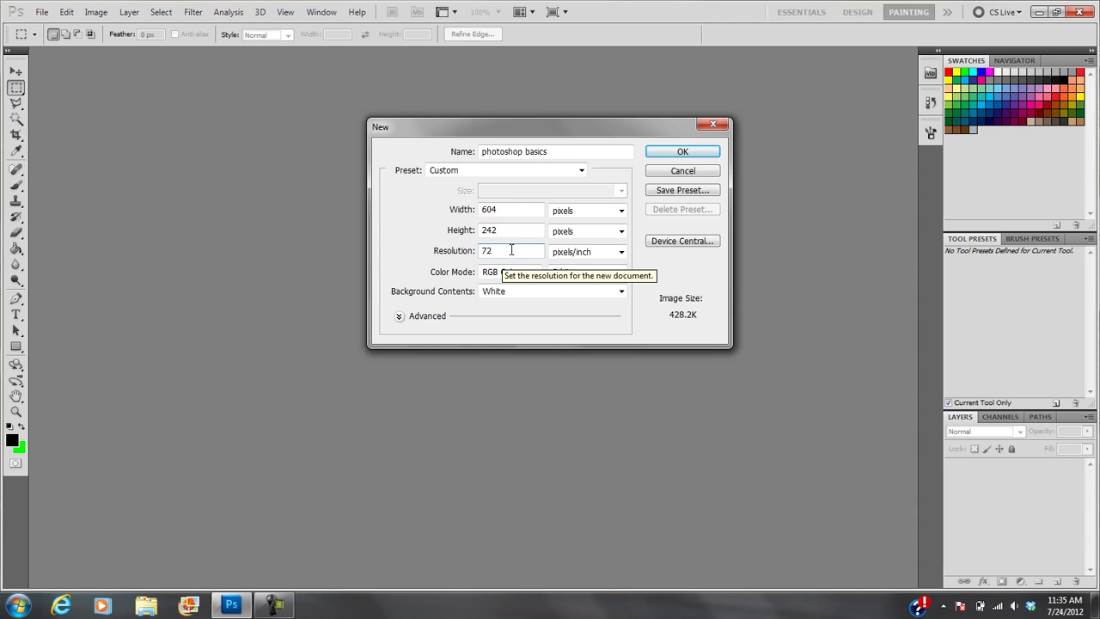
{"action": "key", "text": "ctrl+a"}
{"action": "type", "text": "3"}
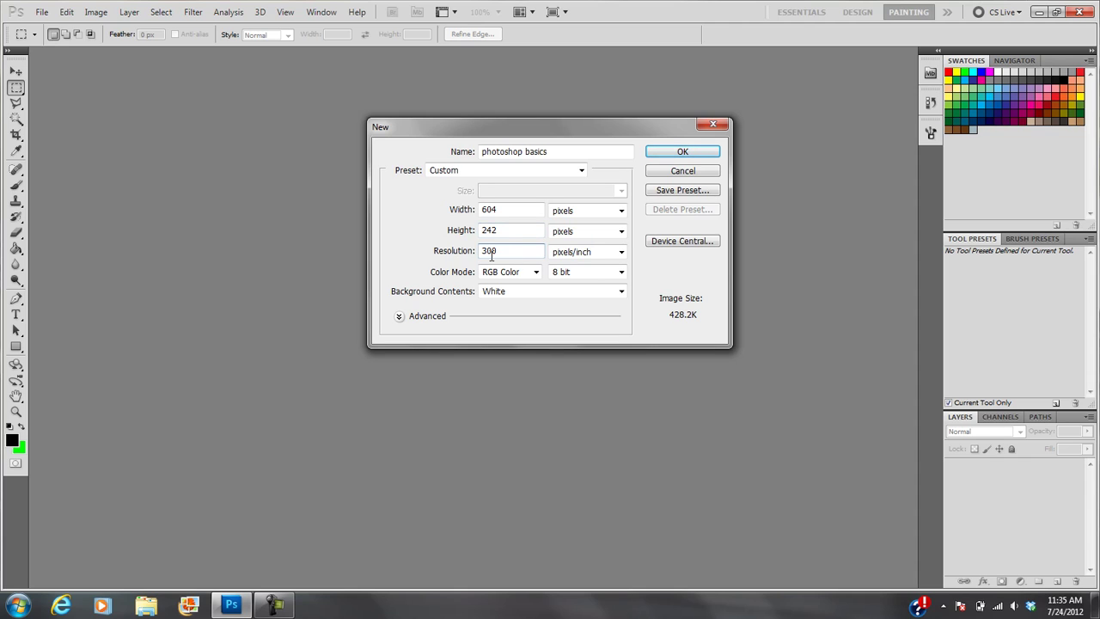
- Switch the document size units to inches
{"action": "double_click", "coordinate": [503, 251]}
{"action": "left_click", "coordinate": [583, 211]}
{"action": "left_click", "coordinate": [564, 234]}
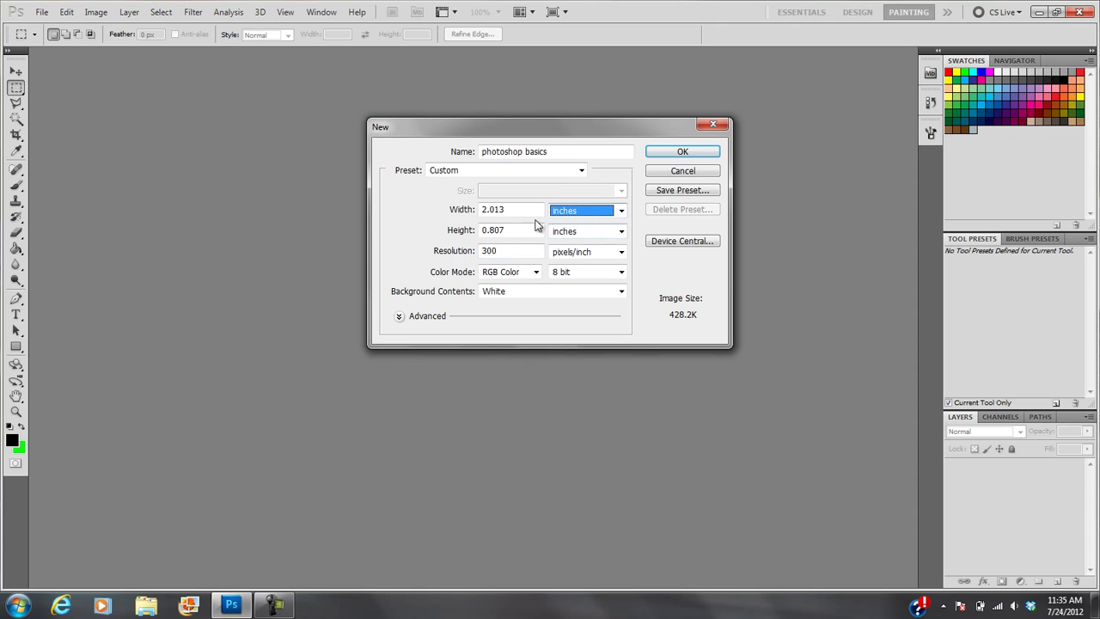
- Enter a width of 8.5, height of 11 and resolution of 72
{"action": "left_click", "coordinate": [471, 209]}
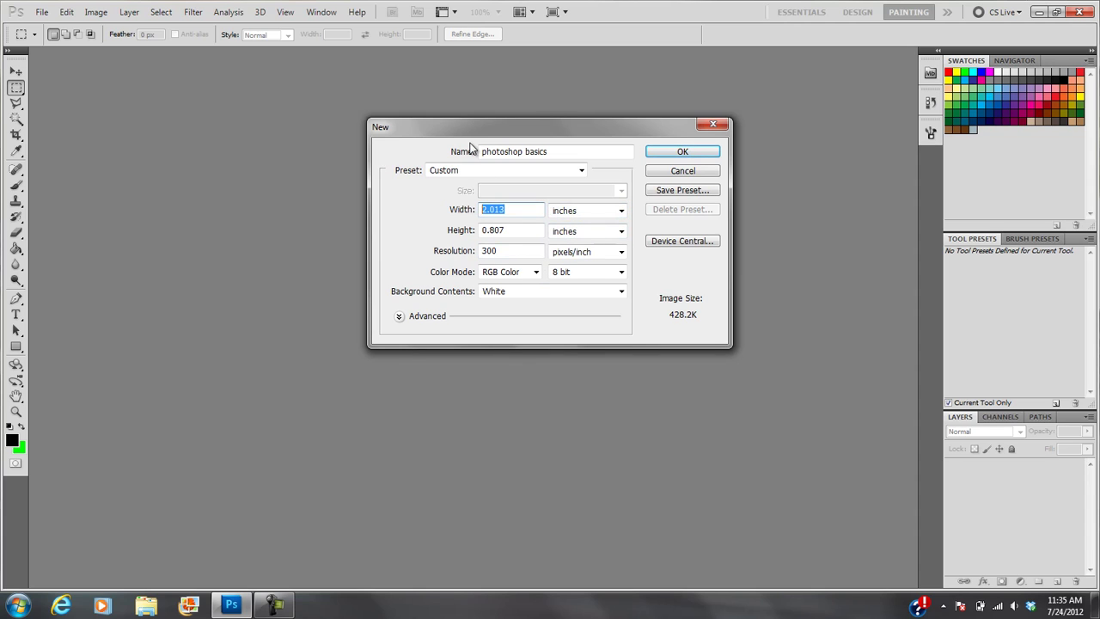
{"action": "type", "text": "8.5"}
{"action": "key", "text": "Tab"}
{"action": "type", "text": "11"}
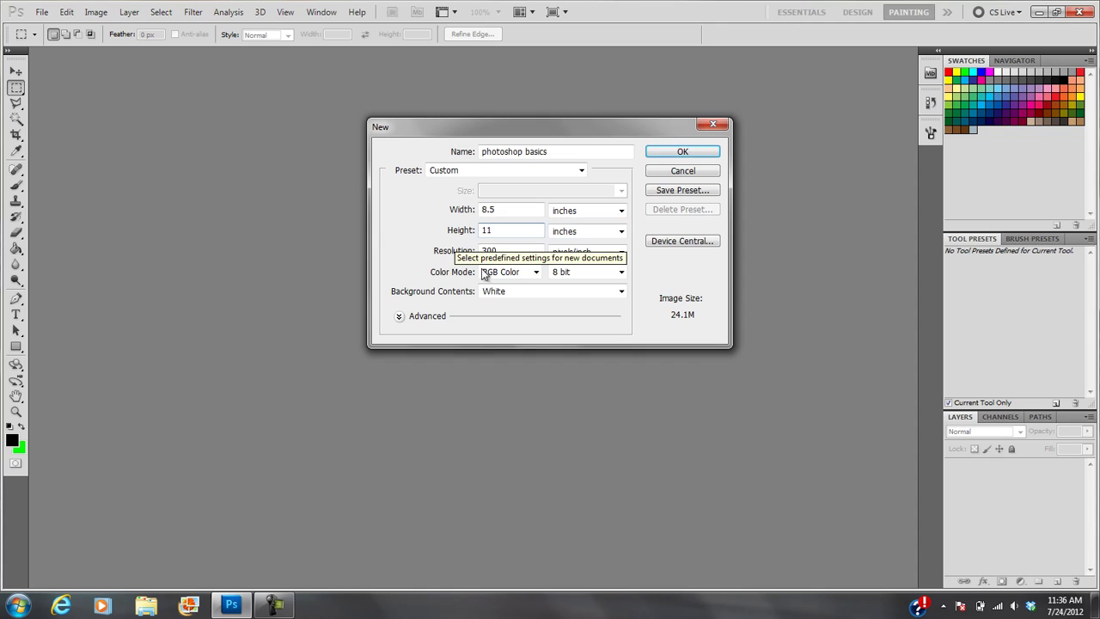
{"action": "key", "text": "Tab"}
{"action": "type", "text": "72"}
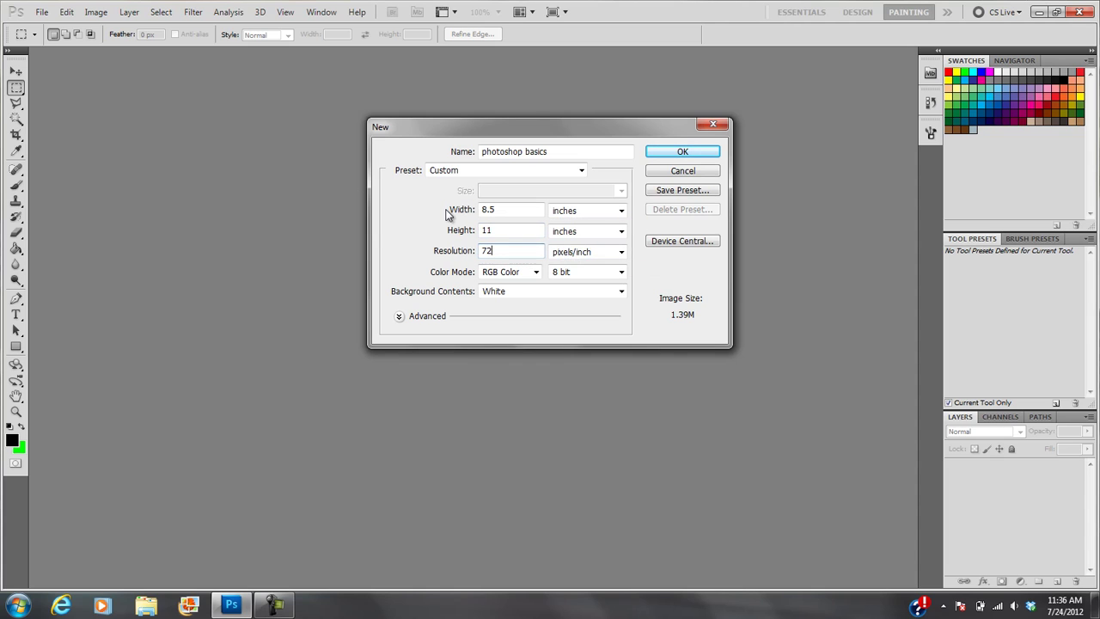
- Switch to pixels and enter 800 × 600 pixels at 300 pixels/inch
{"action": "left_click", "coordinate": [588, 231]}
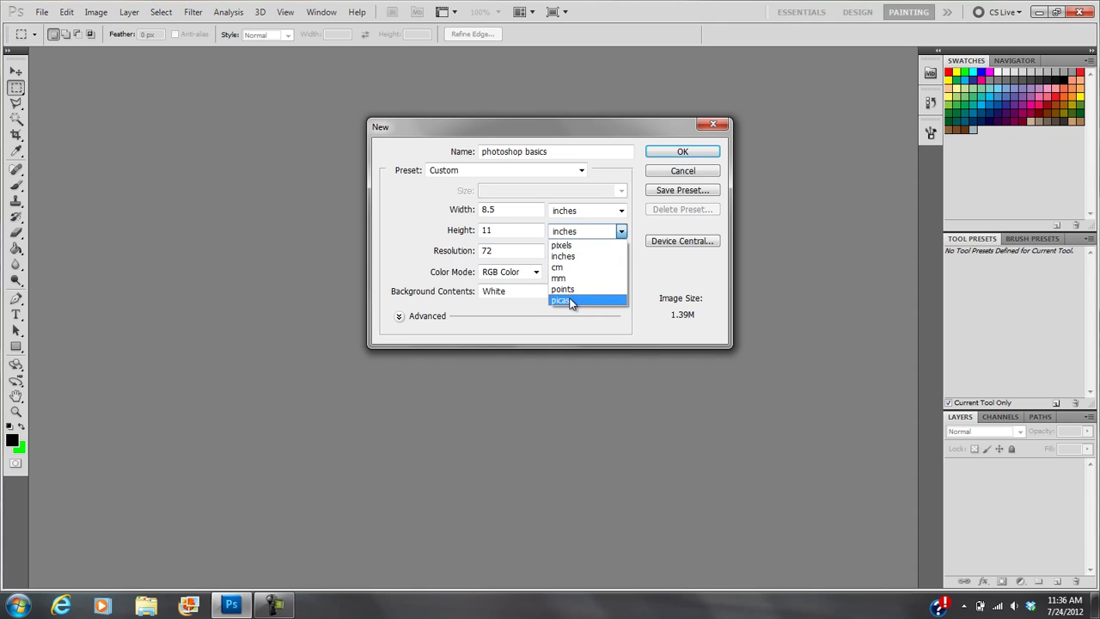
{"action": "left_click", "coordinate": [578, 245]}
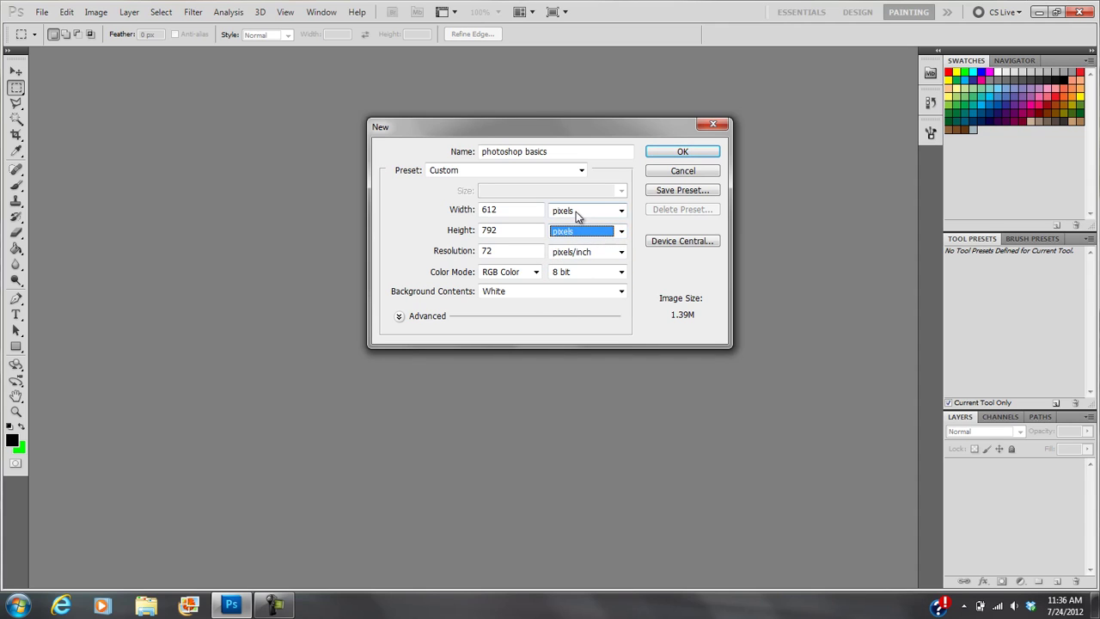
{"action": "double_click", "coordinate": [500, 214]}
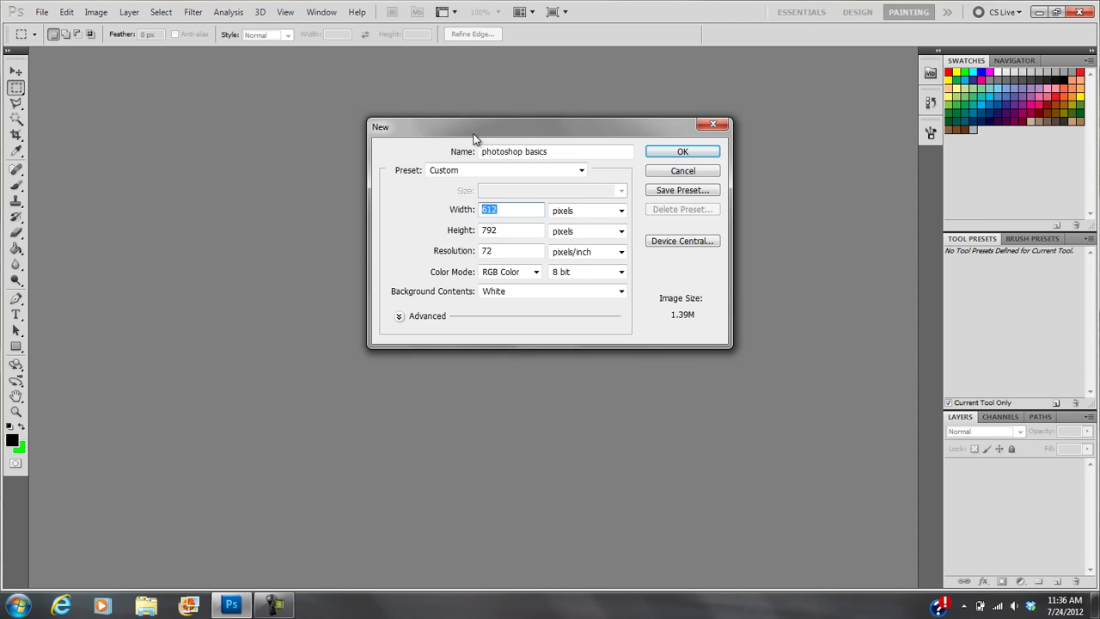
{"action": "type", "text": "800"}
{"action": "double_click", "coordinate": [498, 230]}
{"action": "type", "text": "600"}
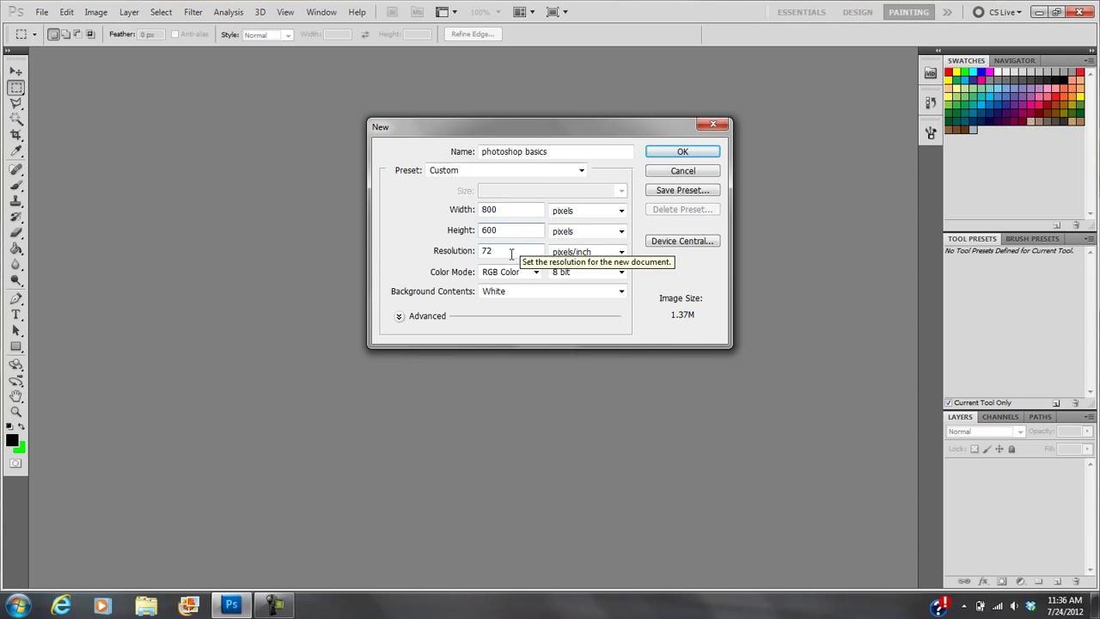
{"action": "double_click", "coordinate": [493, 252]}
{"action": "type", "text": "300"}
- Return to inches, set the size to 8 × 6 inches, and create the document
{"action": "double_click", "coordinate": [498, 230]}
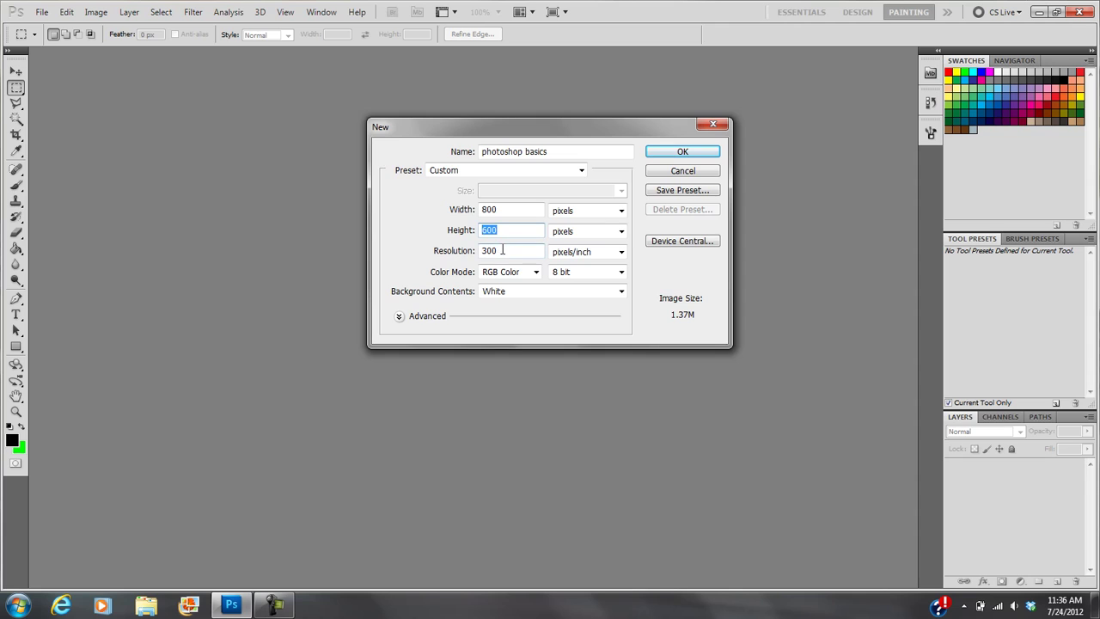
{"action": "left_click", "coordinate": [589, 232]}
{"action": "left_click", "coordinate": [576, 257]}
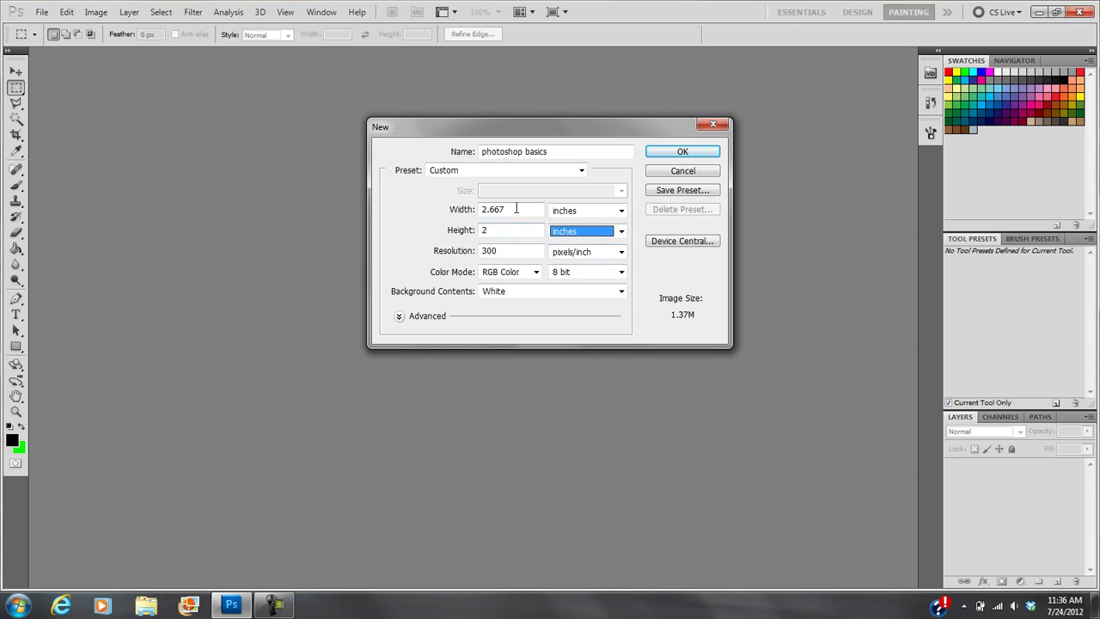
{"action": "double_click", "coordinate": [516, 210]}
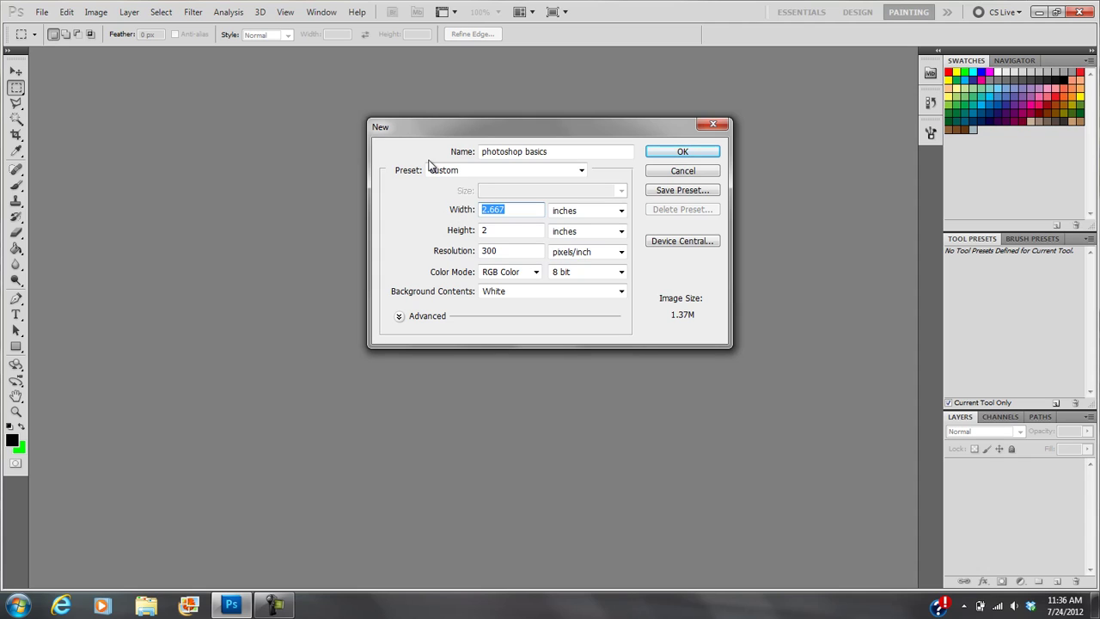
{"action": "type", "text": "8"}
{"action": "double_click", "coordinate": [496, 227]}
{"action": "type", "text": "6"}
{"action": "left_click", "coordinate": [684, 153]}
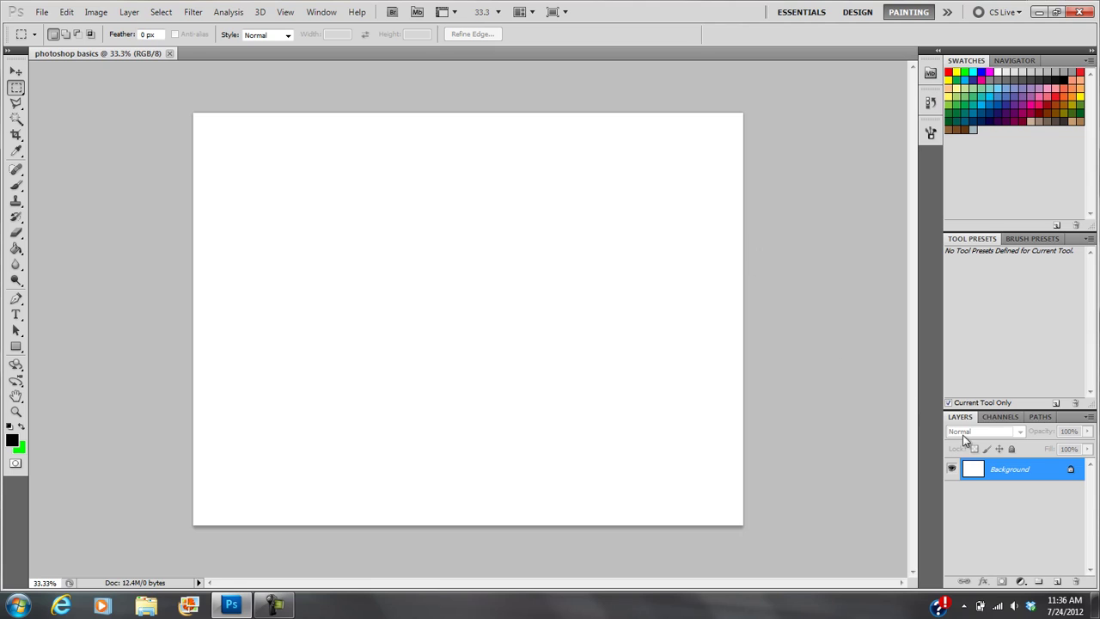
- Collapse the Tool Presets and Swatches panels, leaving the Window menu unchanged
{"action": "left_click", "coordinate": [978, 240]}
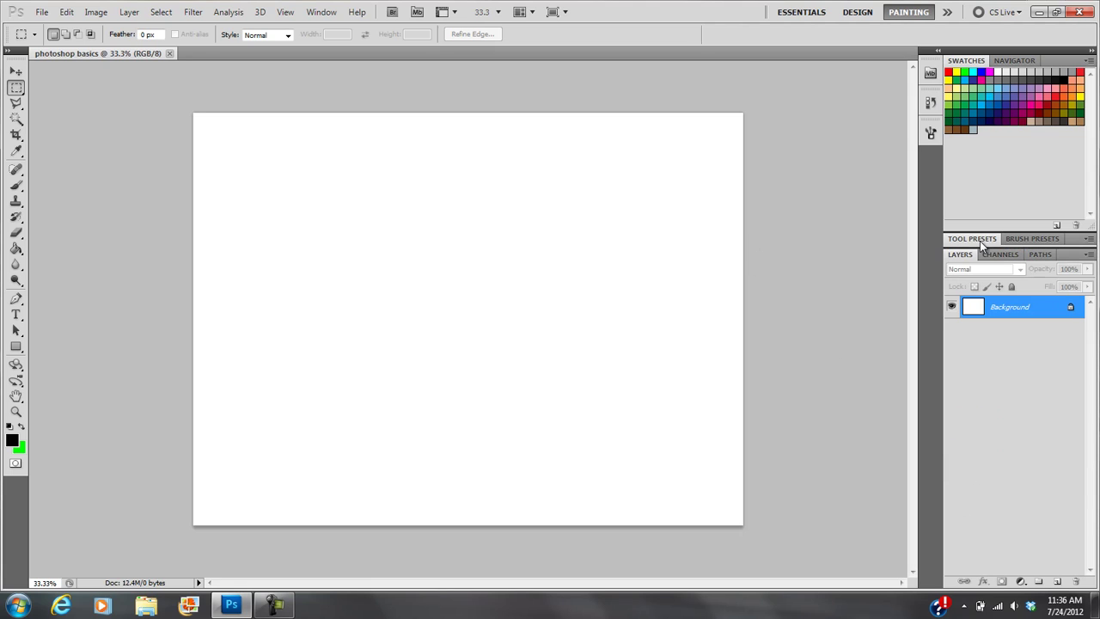
{"action": "left_click", "coordinate": [973, 63]}
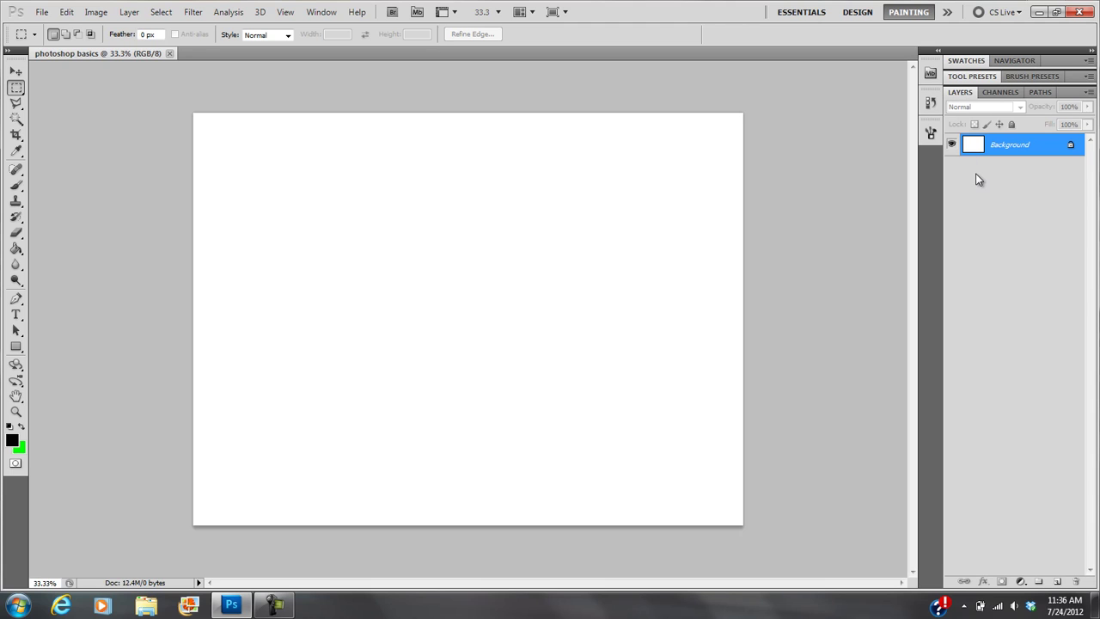
{"action": "left_click", "coordinate": [322, 12]}
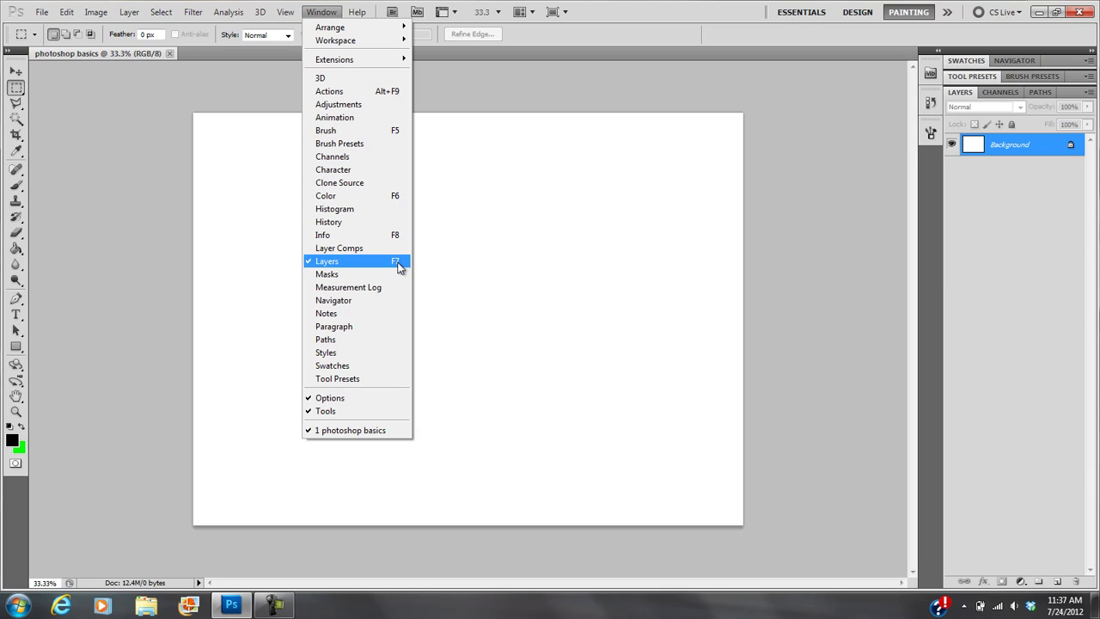
{"action": "left_click", "coordinate": [958, 209]}
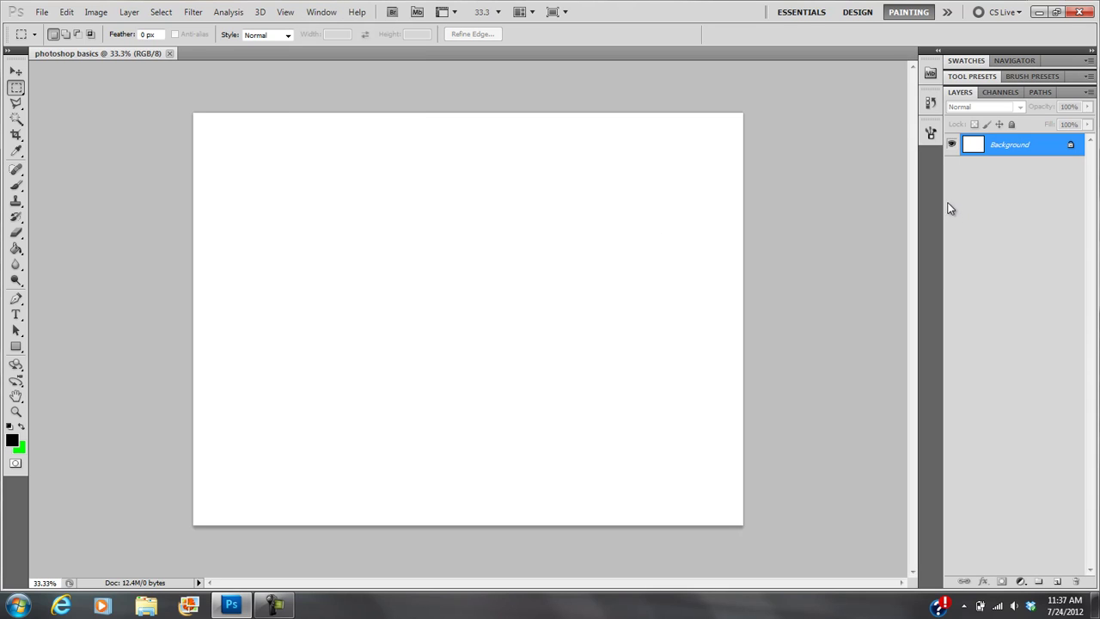
{"action": "left_click", "coordinate": [929, 10]}
- Add a Solid Color fill layer named Color Fill 1 in dark gray #2b2b2b
{"action": "left_click", "coordinate": [129, 12]}
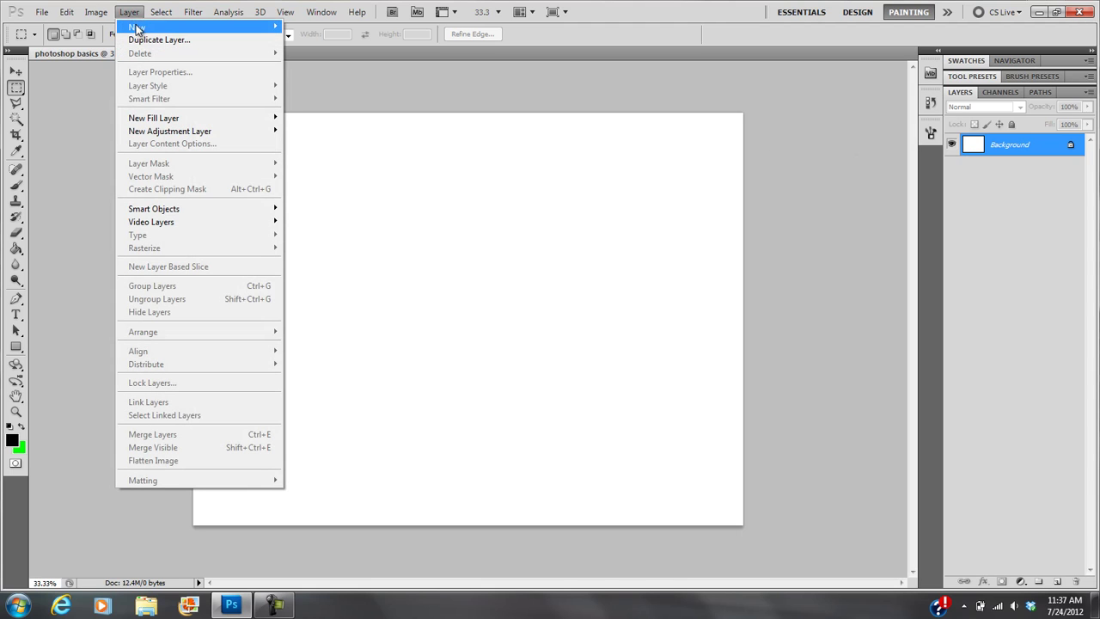
{"action": "mouse_move", "coordinate": [163, 122]}
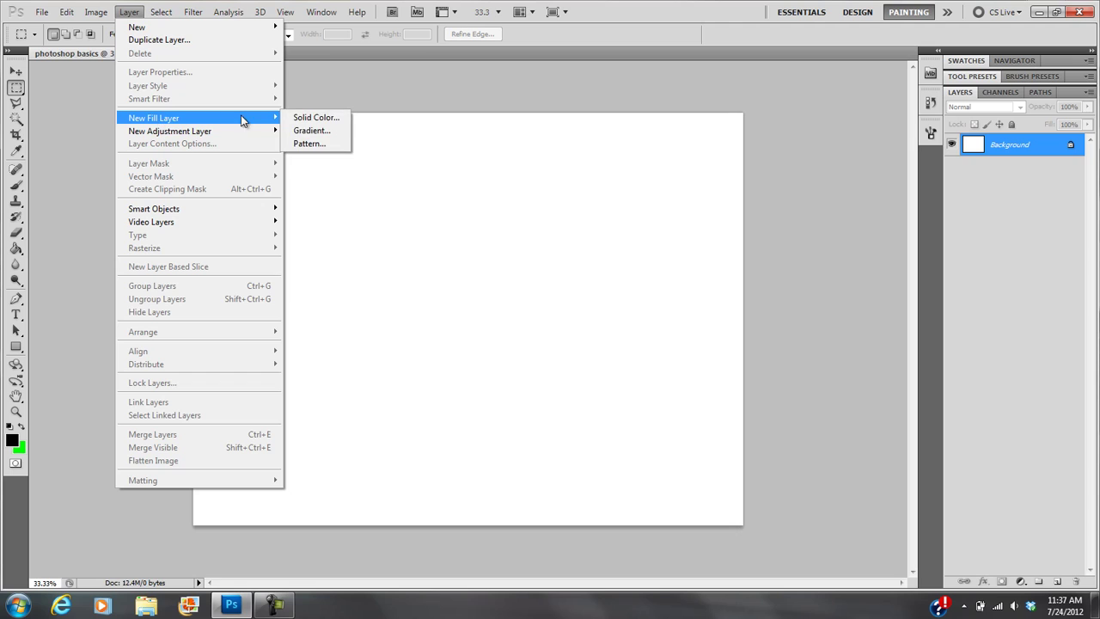
{"action": "left_click", "coordinate": [313, 118]}
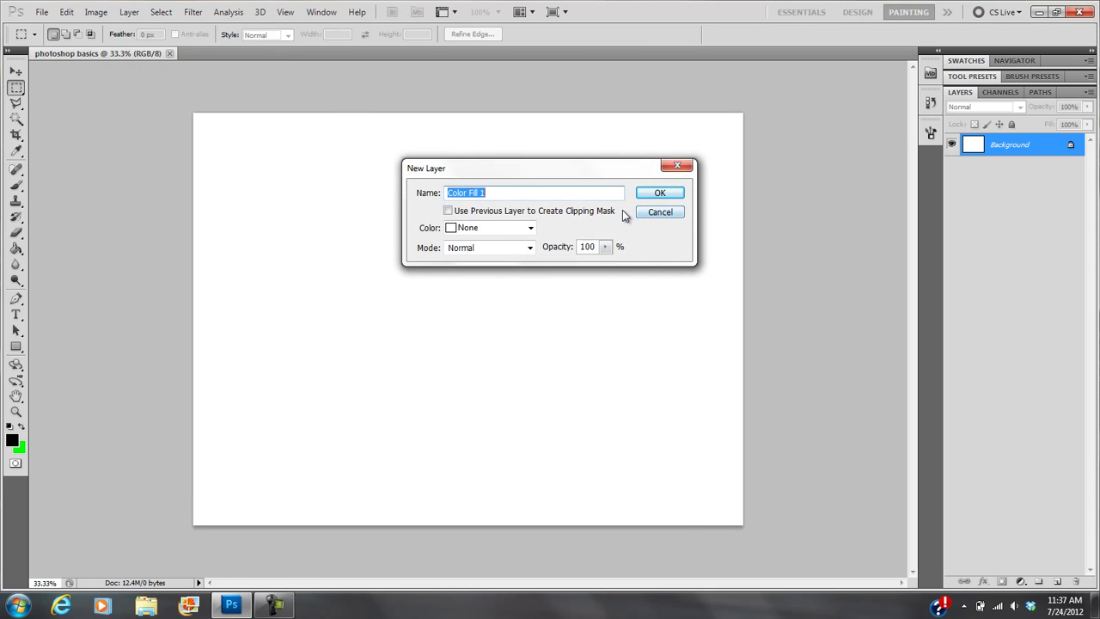
{"action": "left_click", "coordinate": [659, 194]}
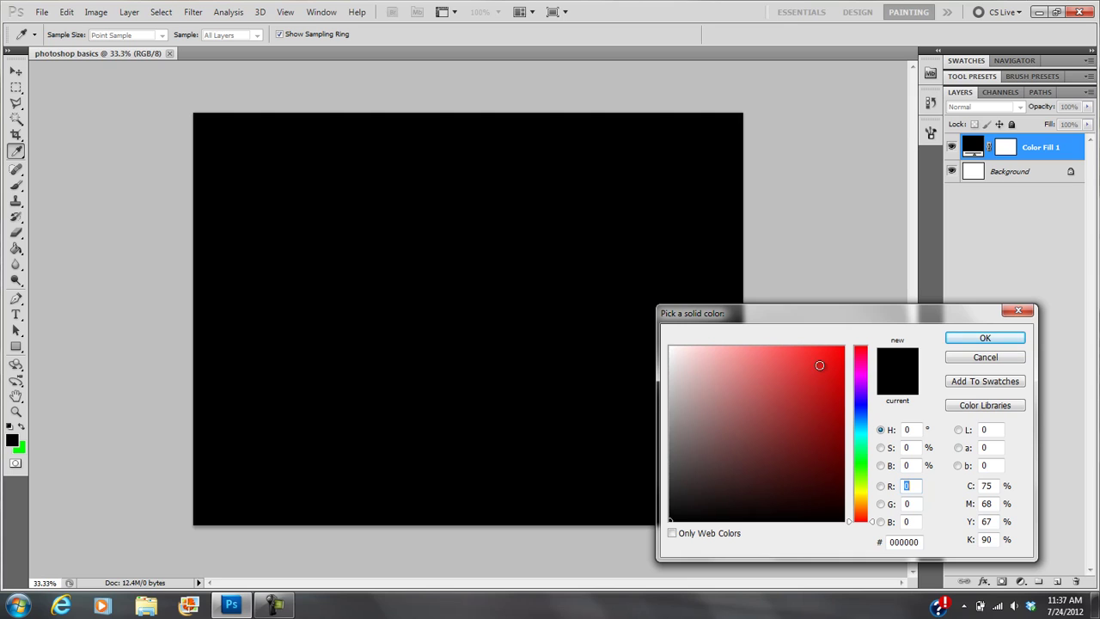
{"action": "left_click_drag", "start_coordinate": [678, 458], "coordinate": [670, 492]}
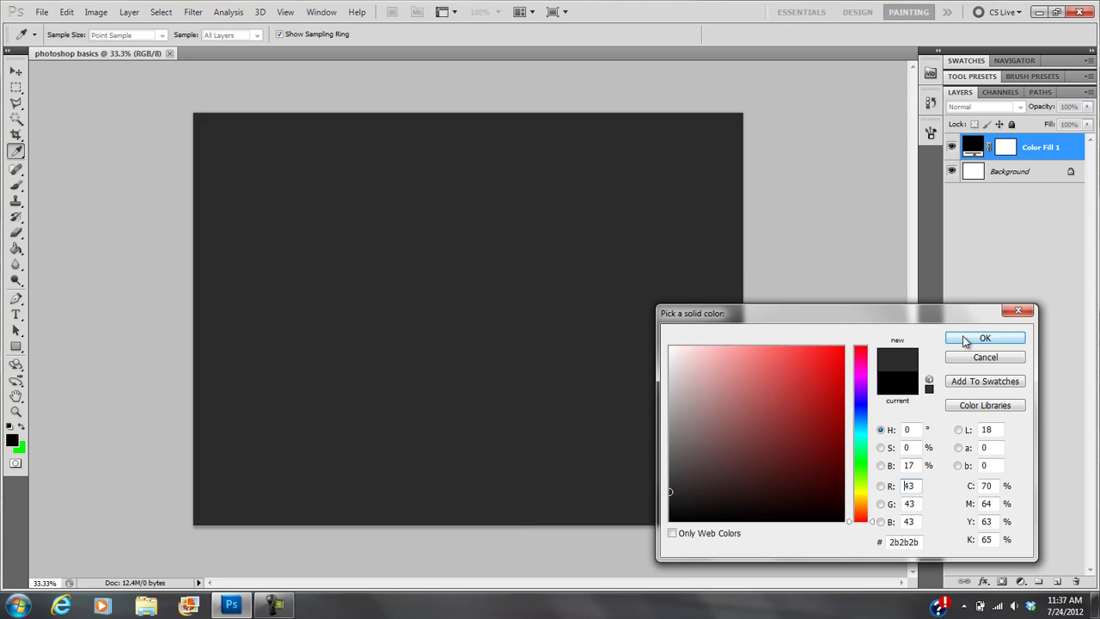
{"action": "left_click", "coordinate": [960, 338]}
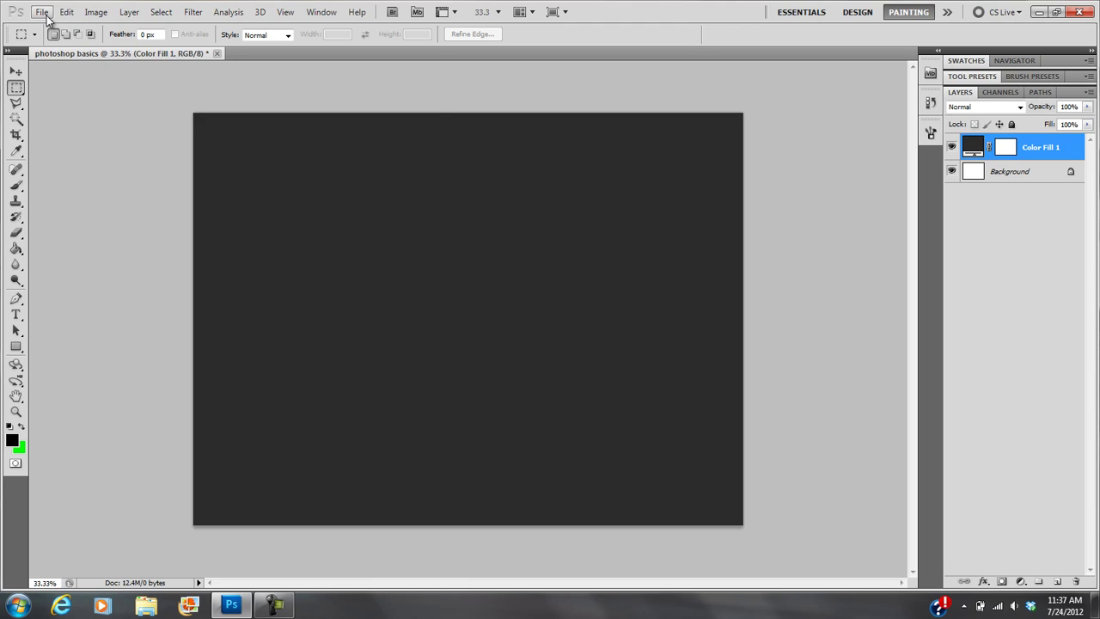
- Create a new layer through Layer > New > Layer, keeping the name Layer 1
{"action": "left_click", "coordinate": [128, 13]}
{"action": "mouse_move", "coordinate": [140, 28]}
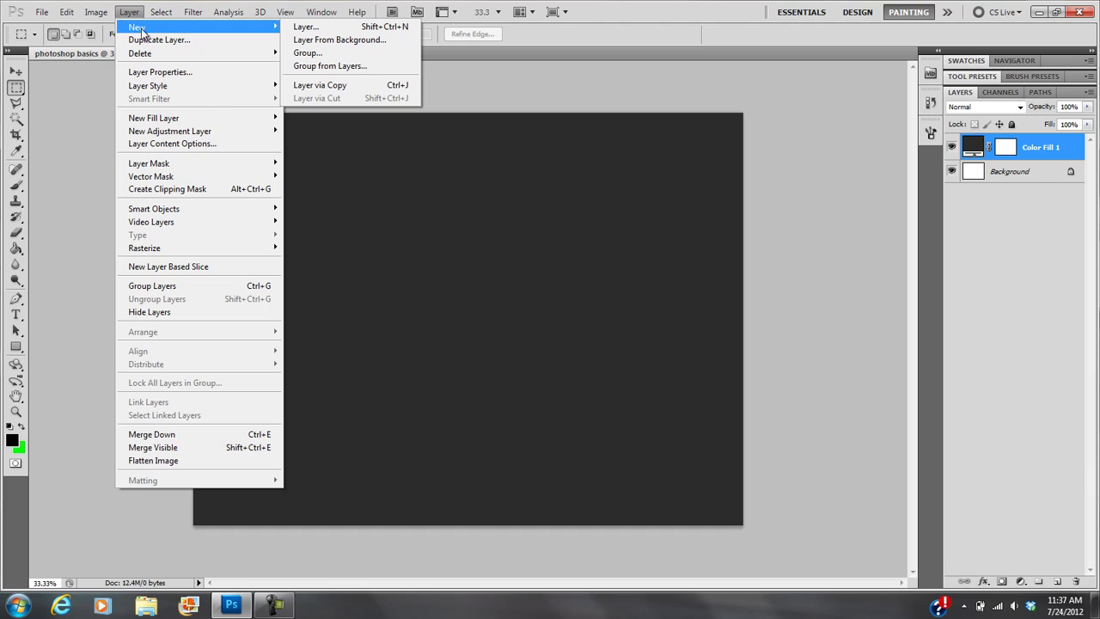
{"action": "left_click", "coordinate": [303, 28]}
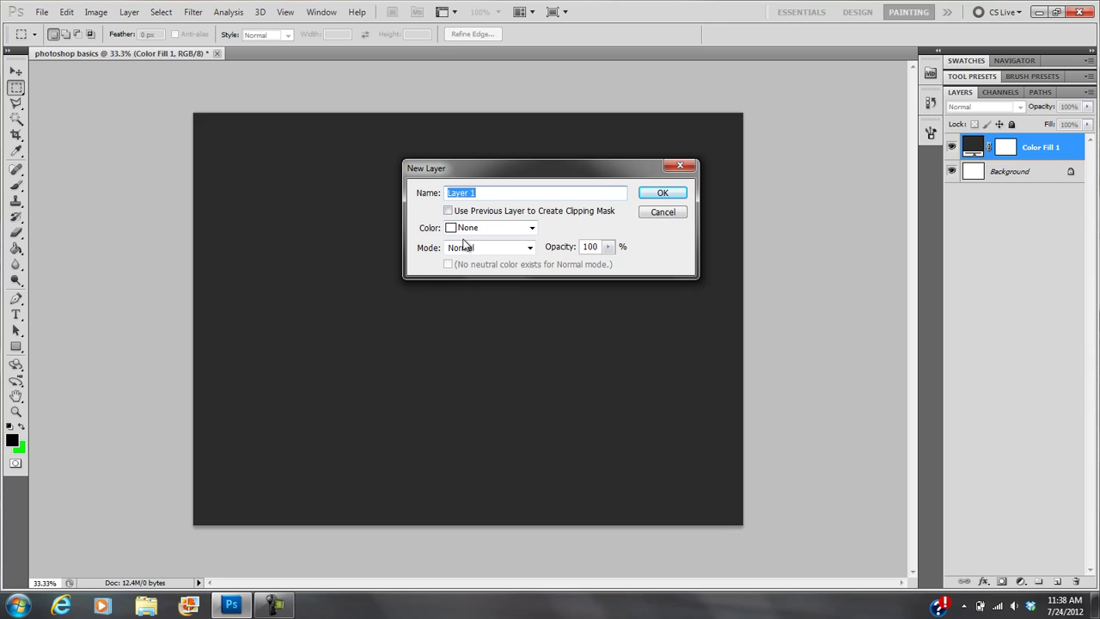
{"action": "left_click", "coordinate": [666, 195]}
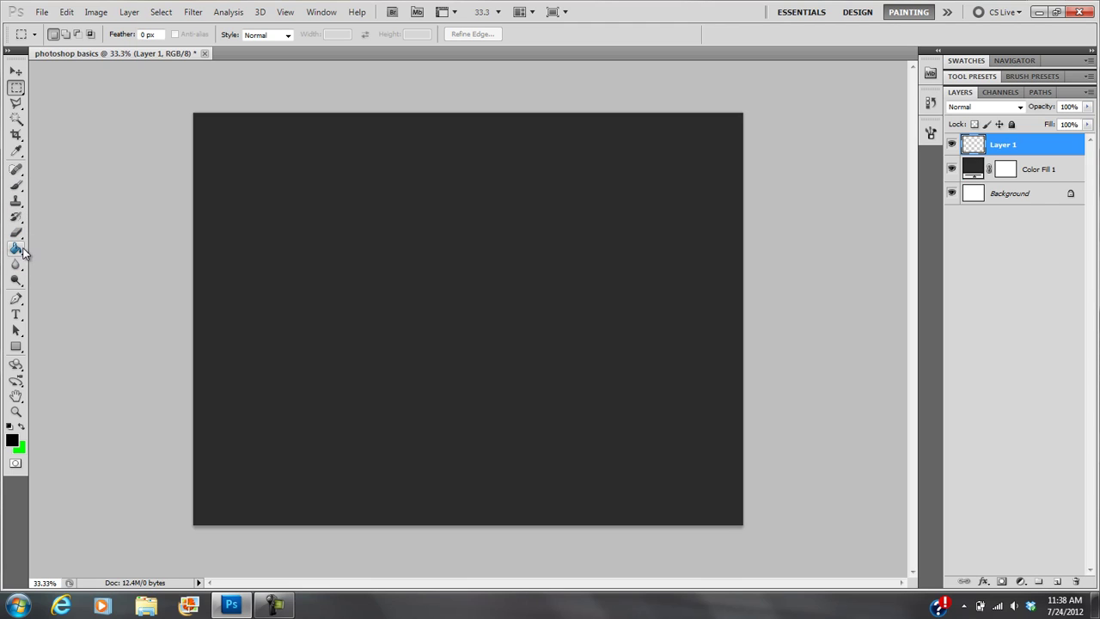
- Select the Brush Tool, briefly trying the Pencil Tool first
{"action": "left_click", "coordinate": [15, 187]}
{"action": "left_click", "coordinate": [15, 188]}
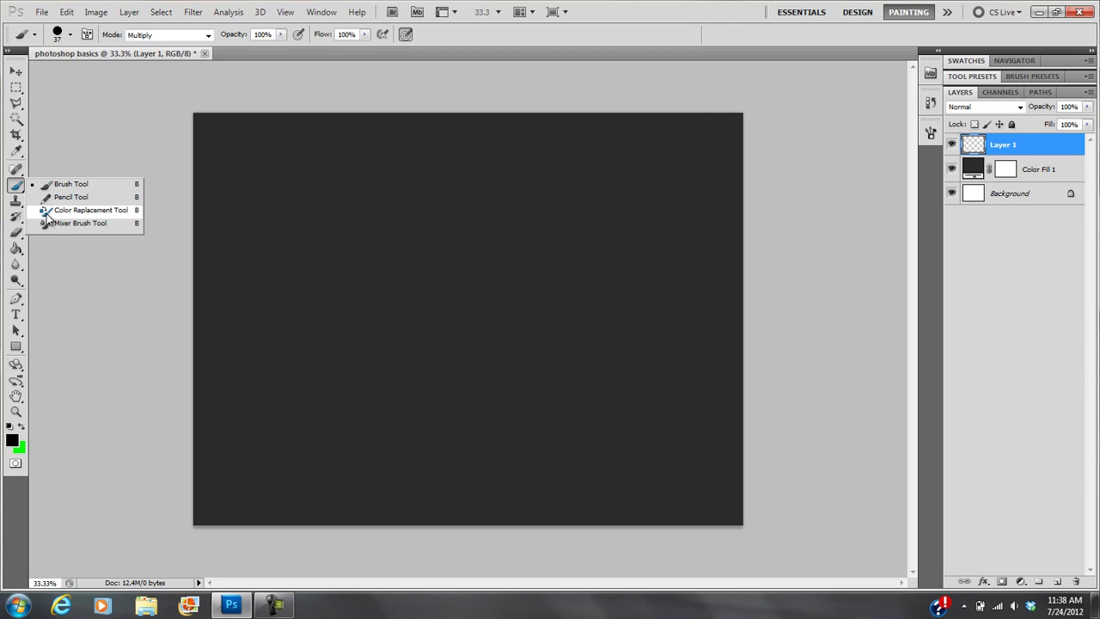
{"action": "left_click", "coordinate": [60, 198]}
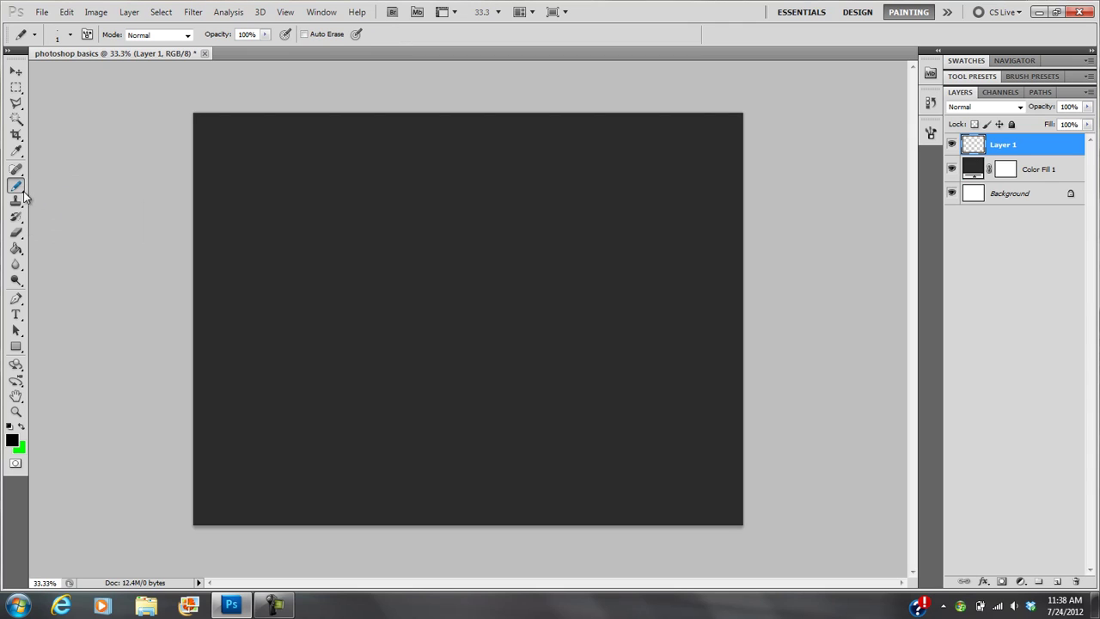
{"action": "left_click", "coordinate": [24, 196]}
{"action": "left_click", "coordinate": [41, 186]}
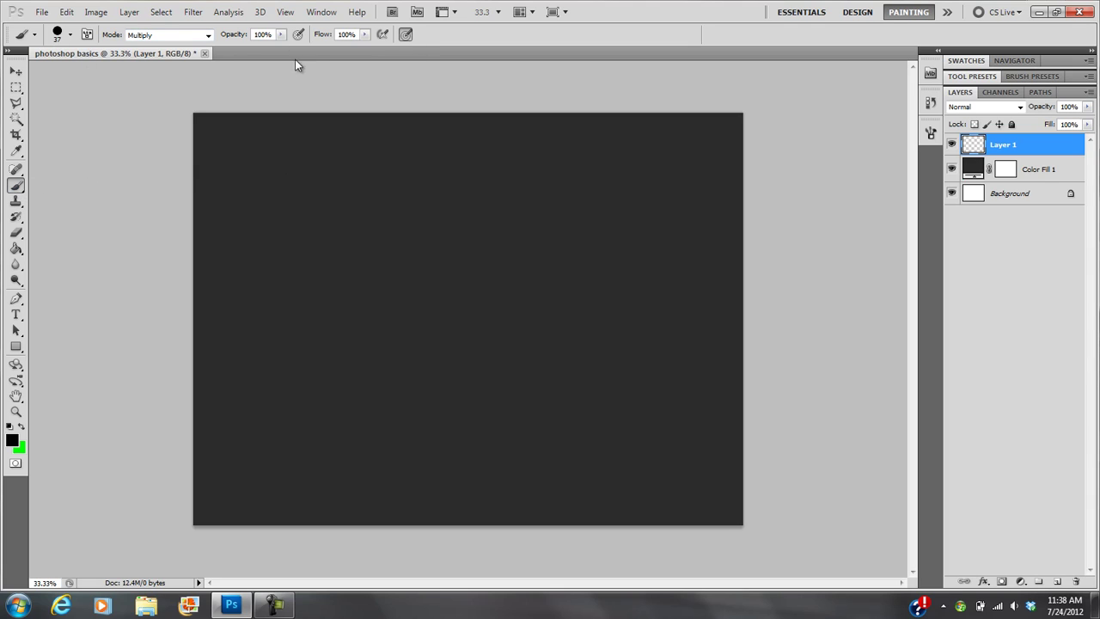
- Set the foreground colour to pure red, briefly trying blue before returning to red
{"action": "left_click", "coordinate": [14, 442]}
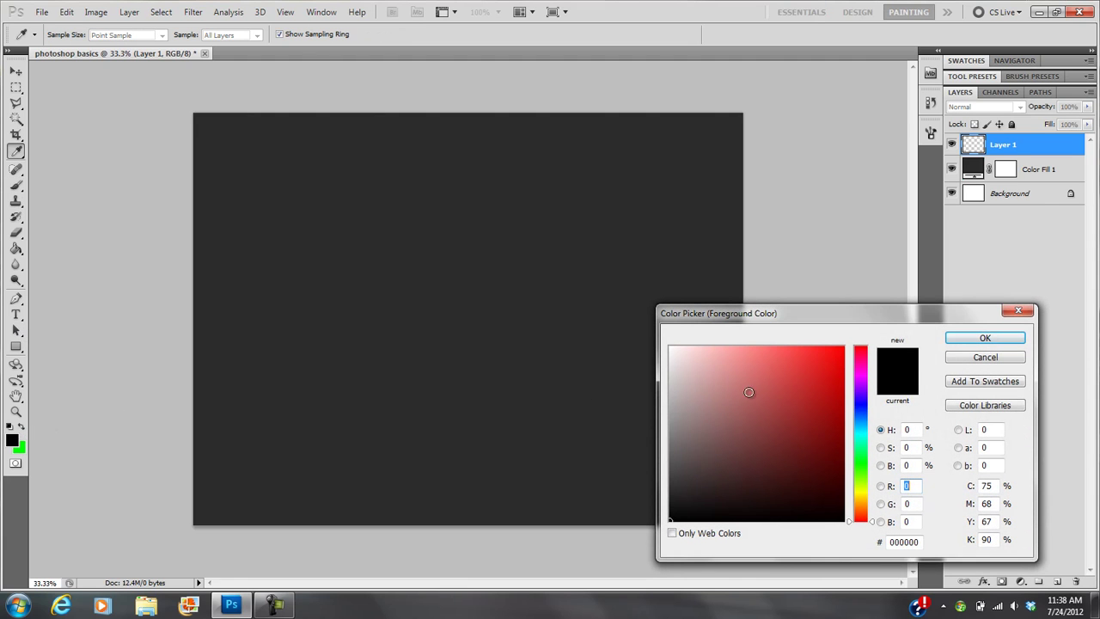
{"action": "left_click", "coordinate": [826, 371]}
{"action": "left_click_drag", "start_coordinate": [837, 359], "coordinate": [926, 335]}
{"action": "left_click", "coordinate": [984, 339]}
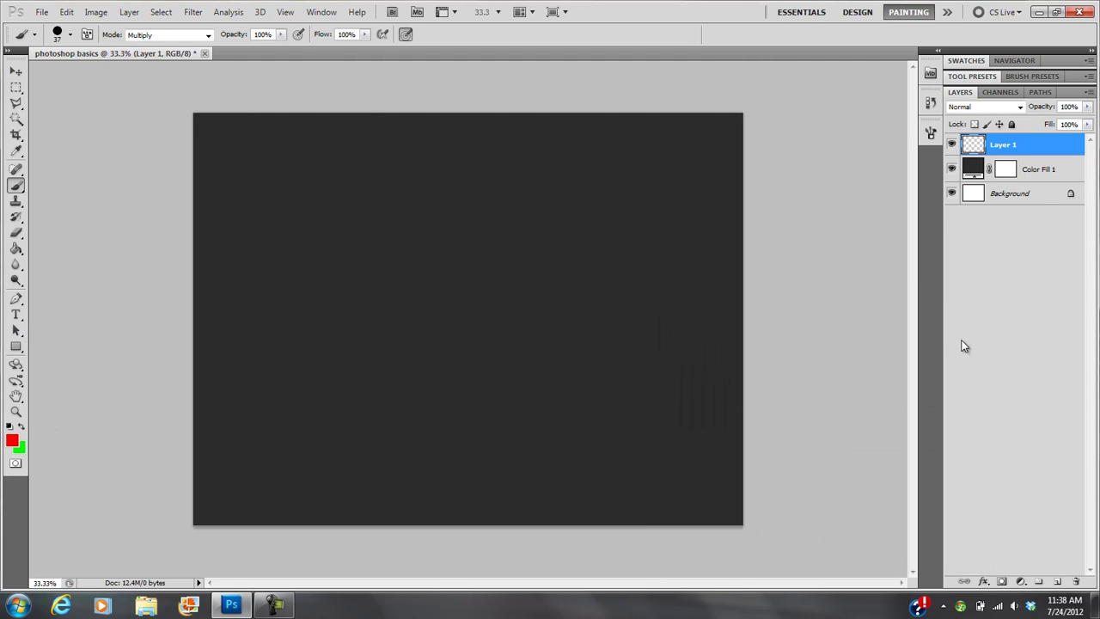
{"action": "left_click", "coordinate": [12, 443]}
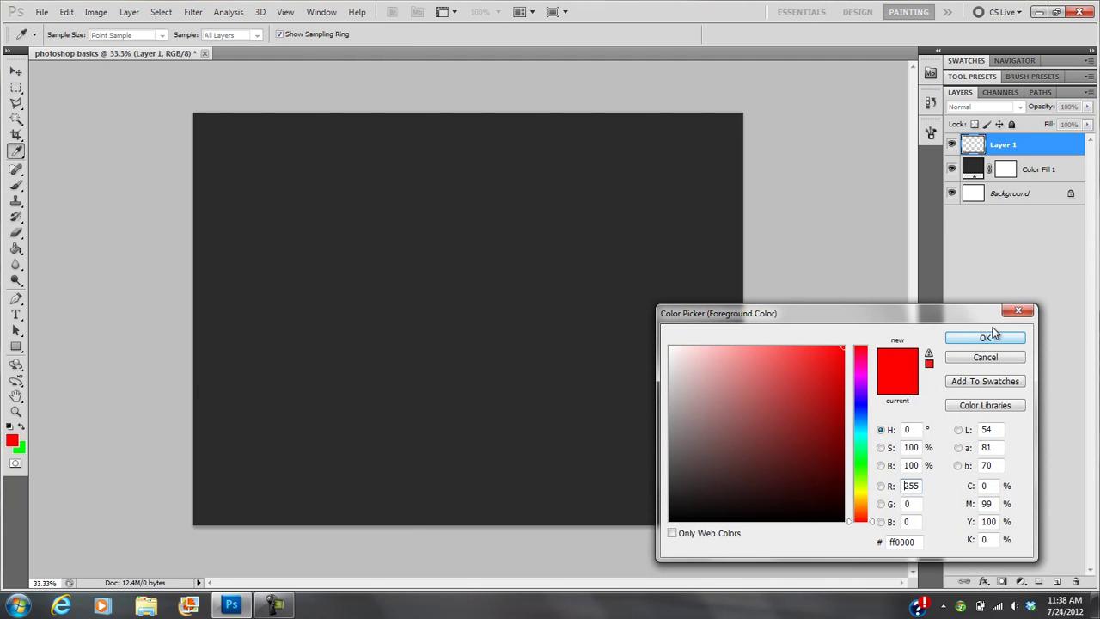
{"action": "left_click_drag", "start_coordinate": [867, 400], "coordinate": [861, 406]}
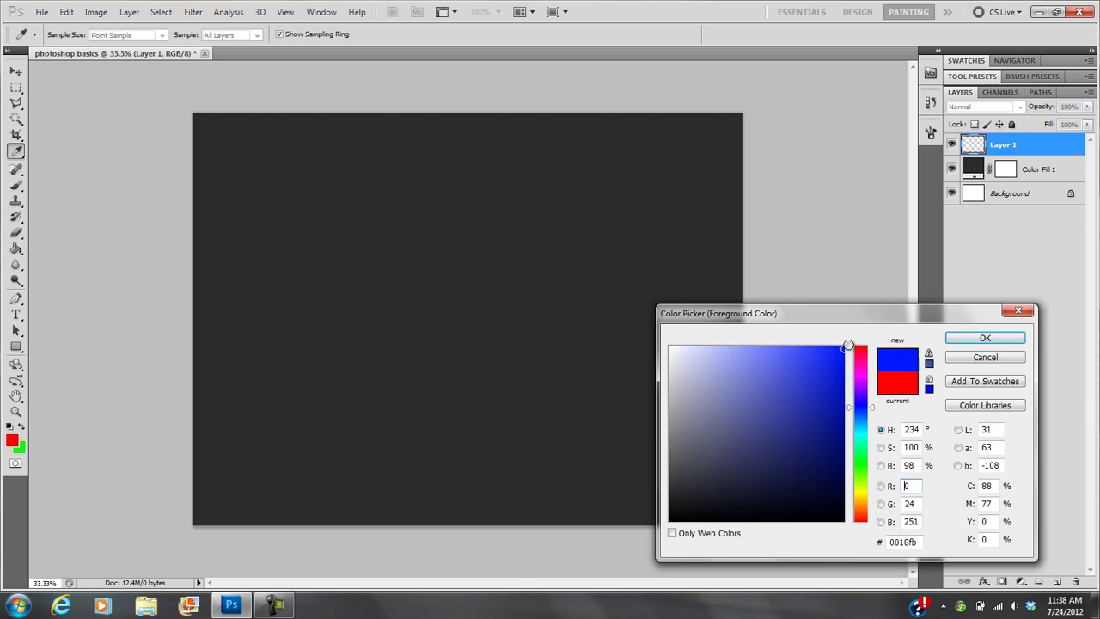
{"action": "left_click", "coordinate": [982, 336]}
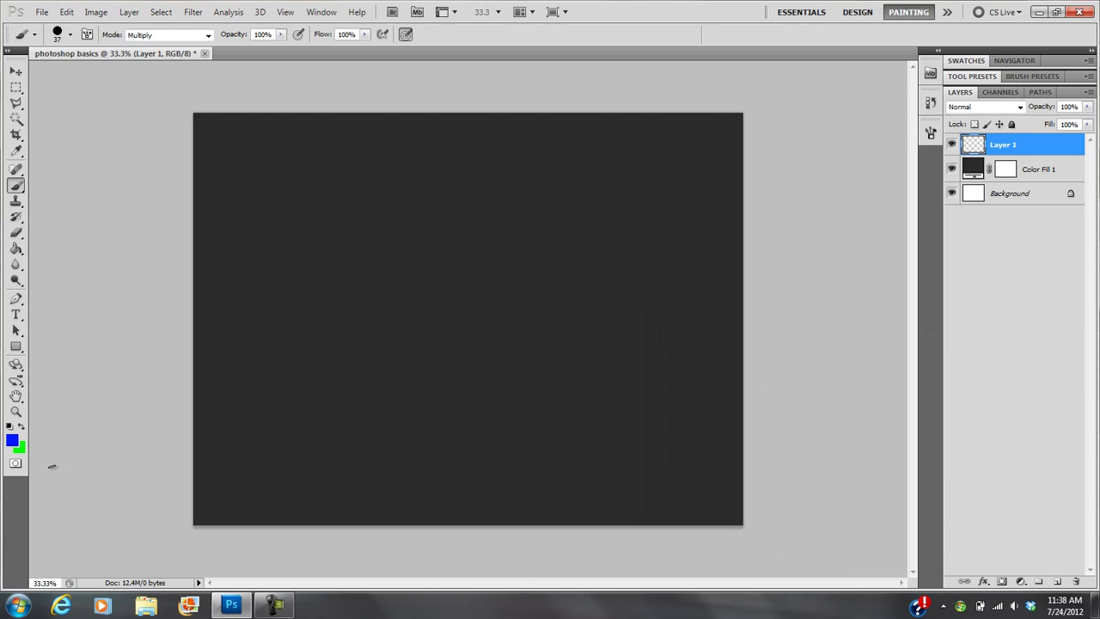
{"action": "left_click", "coordinate": [13, 441]}
{"action": "left_click_drag", "start_coordinate": [859, 368], "coordinate": [863, 348]}
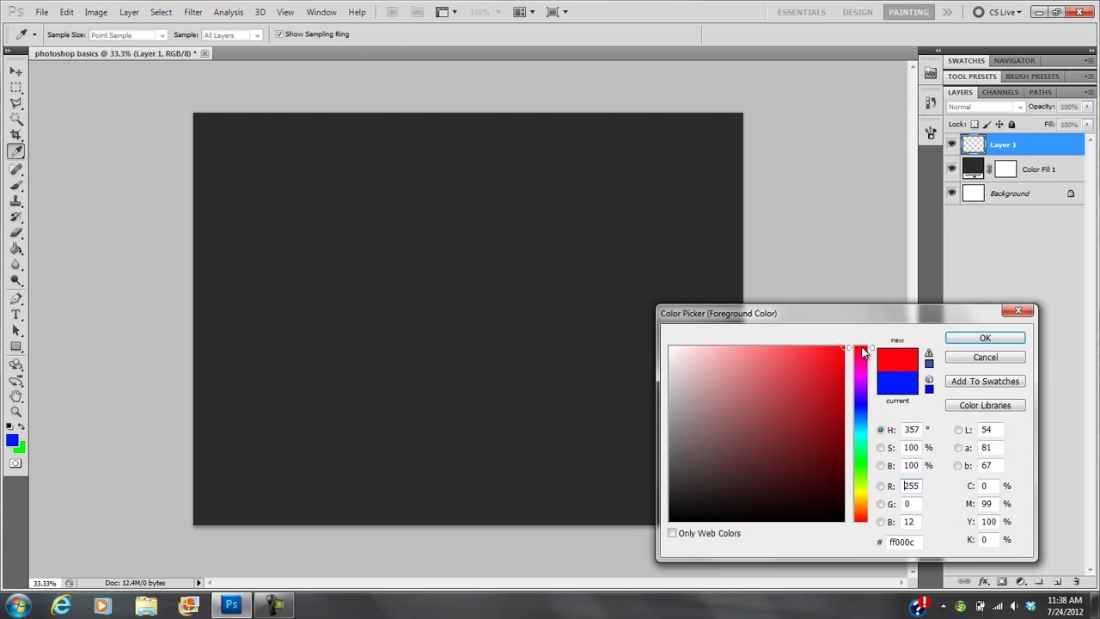
{"action": "left_click", "coordinate": [949, 338]}
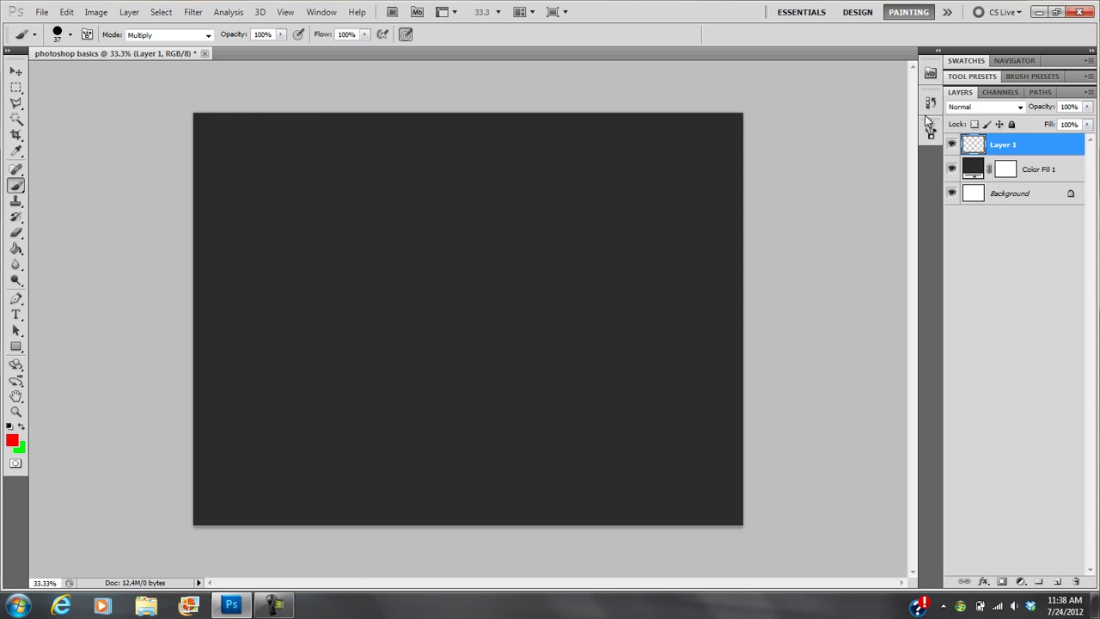
- Show the Brush settings as a floating panel from the Window menu
{"action": "left_click", "coordinate": [932, 135]}
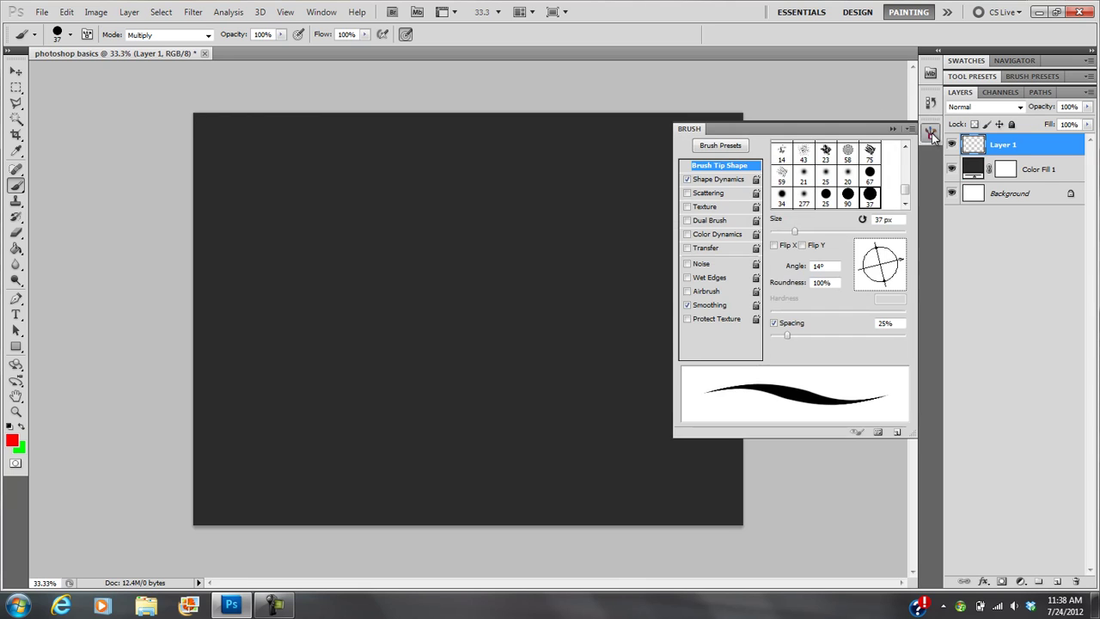
{"action": "left_click", "coordinate": [931, 135]}
{"action": "left_click", "coordinate": [321, 13]}
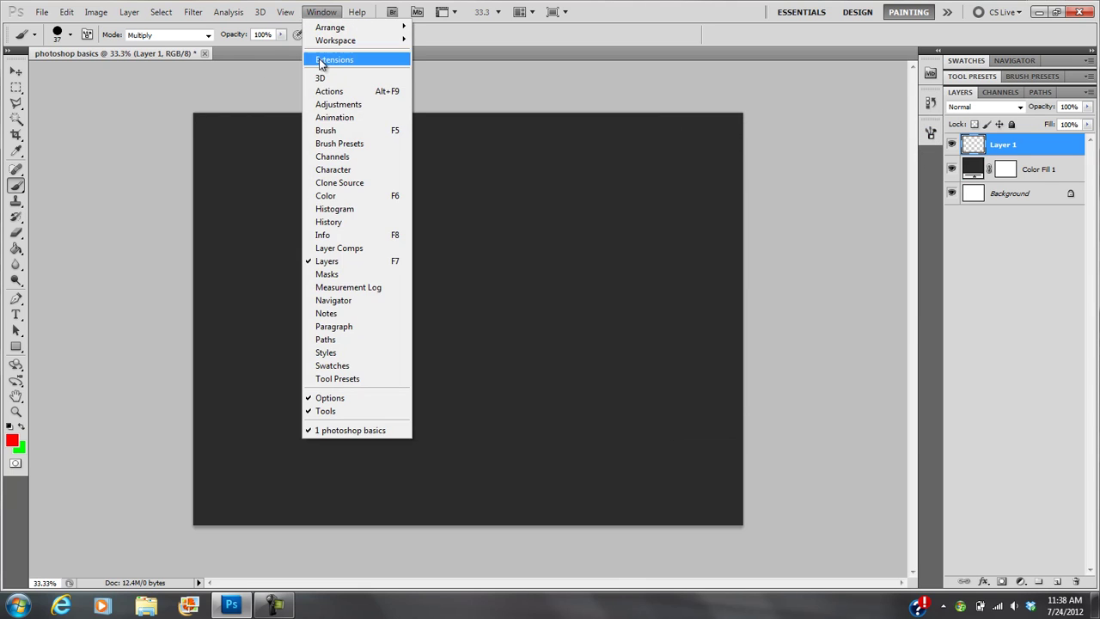
{"action": "left_click", "coordinate": [347, 134]}
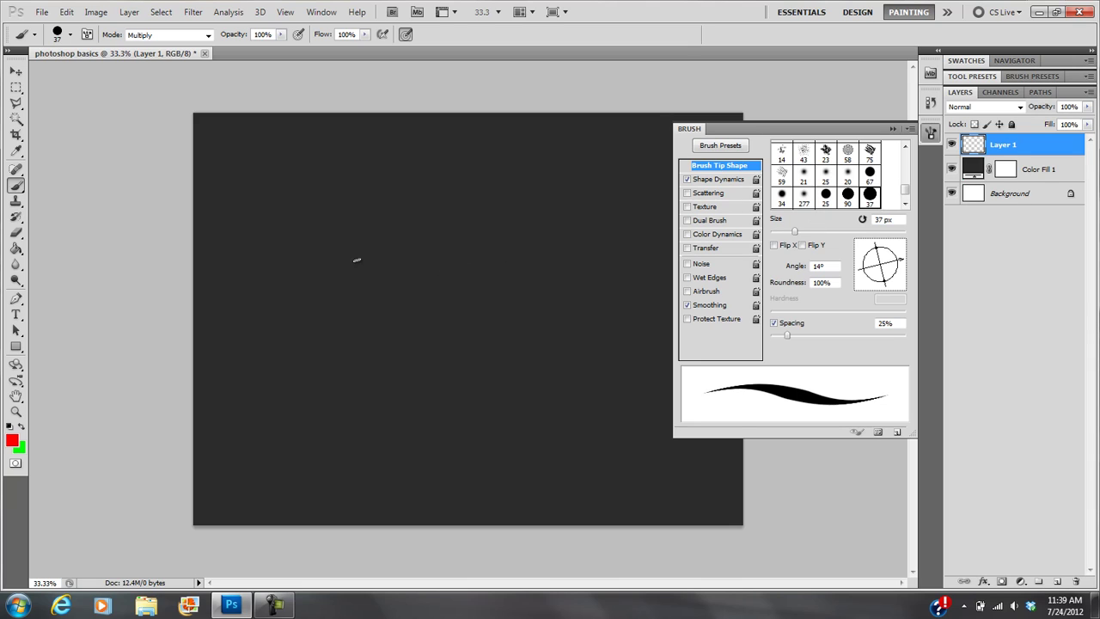
- Paint a thick red zigzag across the upper canvas and a thin line through it
{"action": "mouse_move", "coordinate": [297, 229]}
{"action": "left_mouse_down"}
{"action": "mouse_move", "coordinate": [311, 299]}
{"action": "mouse_move", "coordinate": [379, 295]}
{"action": "mouse_move", "coordinate": [450, 237]}
{"action": "mouse_move", "coordinate": [510, 289]}
{"action": "mouse_move", "coordinate": [561, 224]}
{"action": "left_mouse_up"}
{"action": "left_click", "coordinate": [894, 129]}
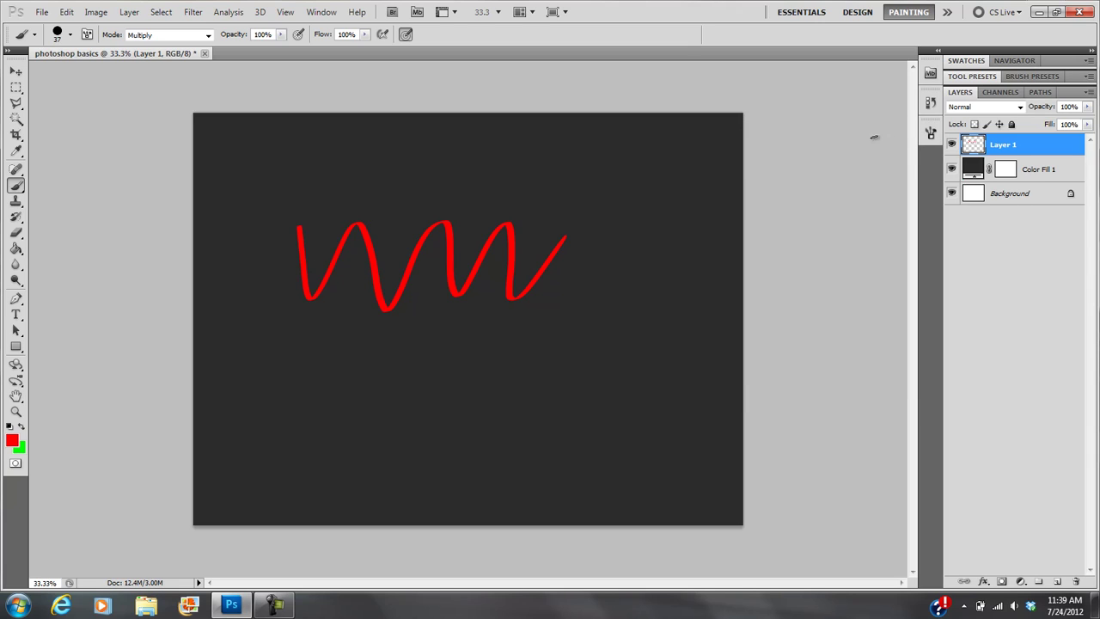
{"action": "left_click_drag", "start_coordinate": [548, 258], "coordinate": [611, 253]}
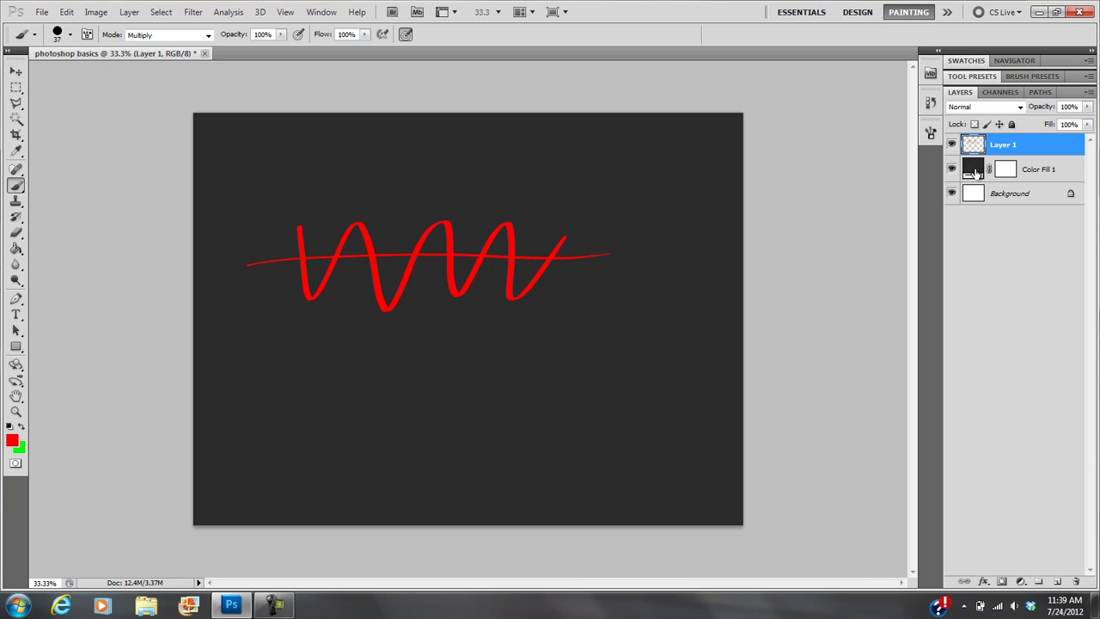
- Attempt to paint on Color Fill 1, declining to rasterize it
{"action": "left_click", "coordinate": [975, 172]}
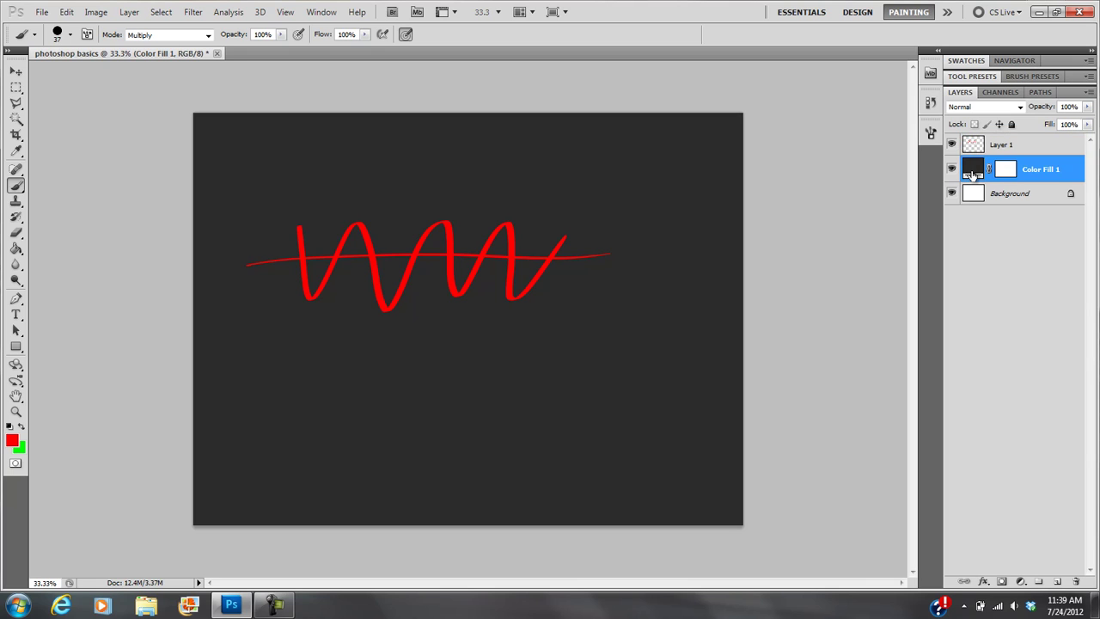
{"action": "left_click", "coordinate": [284, 370]}
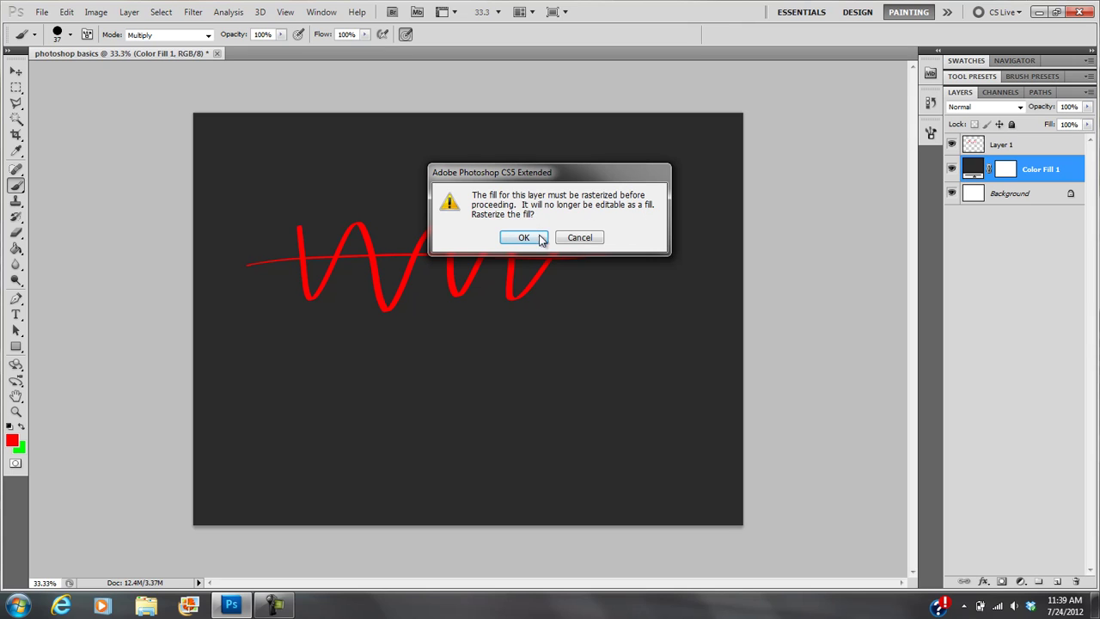
{"action": "left_click", "coordinate": [580, 239]}
{"action": "left_click", "coordinate": [556, 232]}
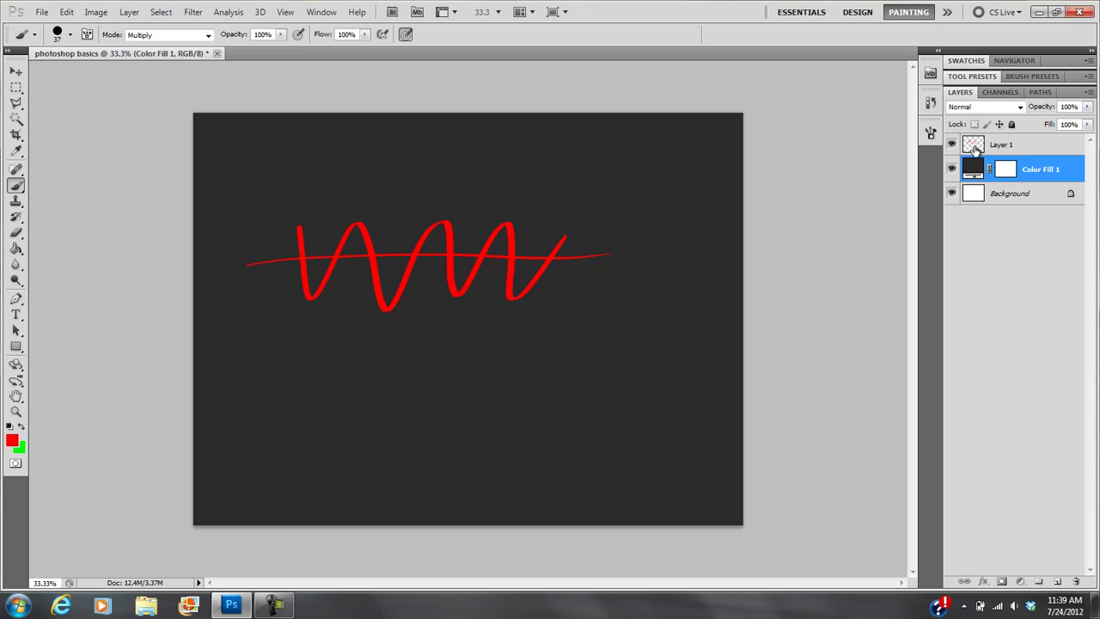
- Reset Color Fill 1's colour to dark gray 2c2c2c after trying a pinkish shade
{"action": "left_click", "coordinate": [975, 147]}
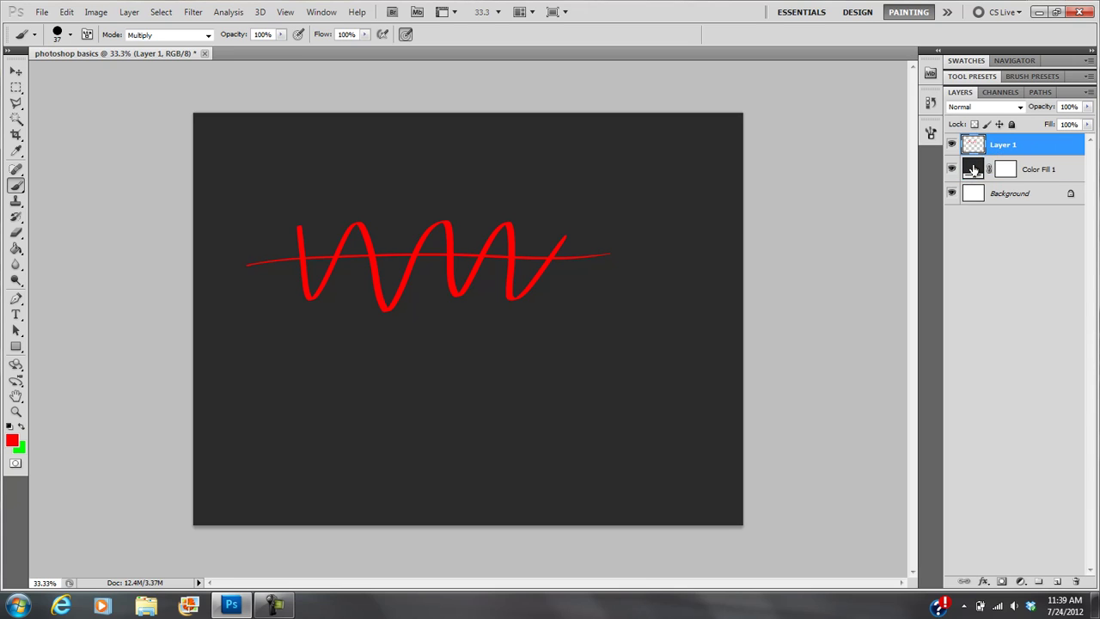
{"action": "left_click", "coordinate": [975, 170]}
{"action": "double_click", "coordinate": [974, 170]}
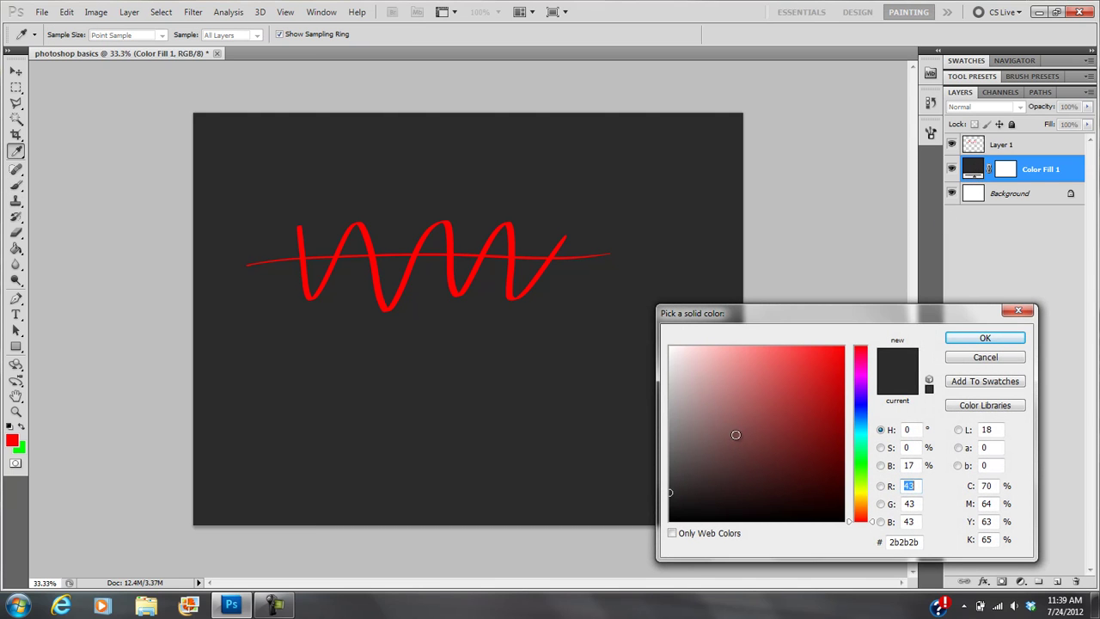
{"action": "mouse_move", "coordinate": [738, 434]}
{"action": "left_mouse_down"}
{"action": "mouse_move", "coordinate": [822, 386]}
{"action": "mouse_move", "coordinate": [844, 350]}
{"action": "mouse_move", "coordinate": [735, 397]}
{"action": "mouse_move", "coordinate": [778, 450]}
{"action": "left_mouse_up"}
{"action": "mouse_move", "coordinate": [701, 446]}
{"action": "left_mouse_down"}
{"action": "mouse_move", "coordinate": [717, 440]}
{"action": "mouse_move", "coordinate": [699, 481]}
{"action": "mouse_move", "coordinate": [656, 487]}
{"action": "left_mouse_up"}
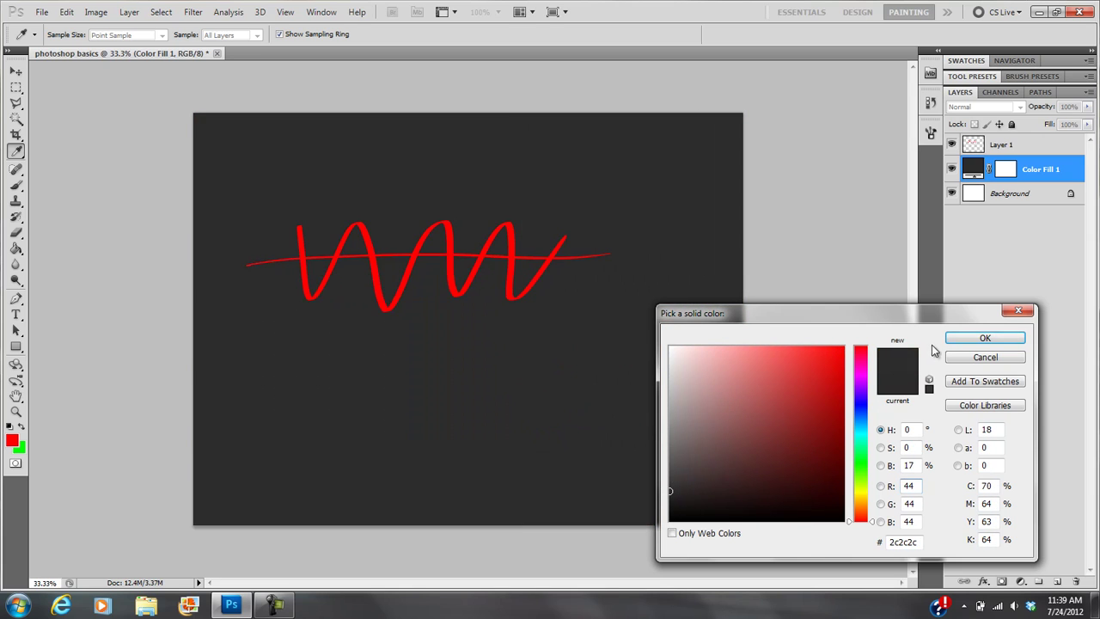
{"action": "left_click", "coordinate": [959, 339]}
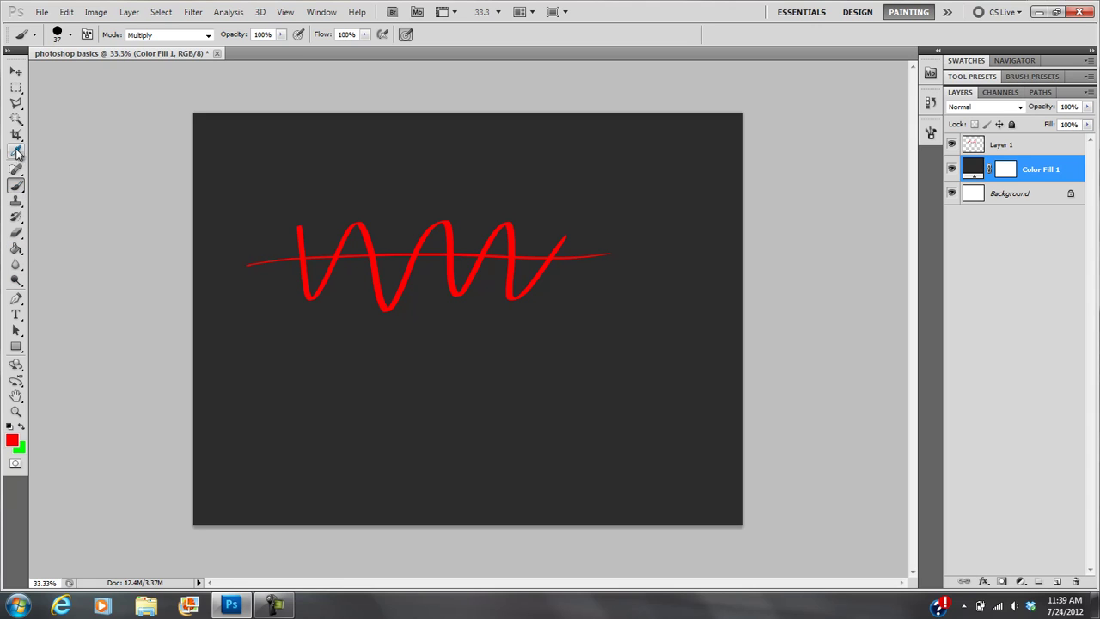
- Try the Lasso and Polygonal Lasso tools, then settle on the Rectangular Marquee tool
{"action": "left_click", "coordinate": [18, 91]}
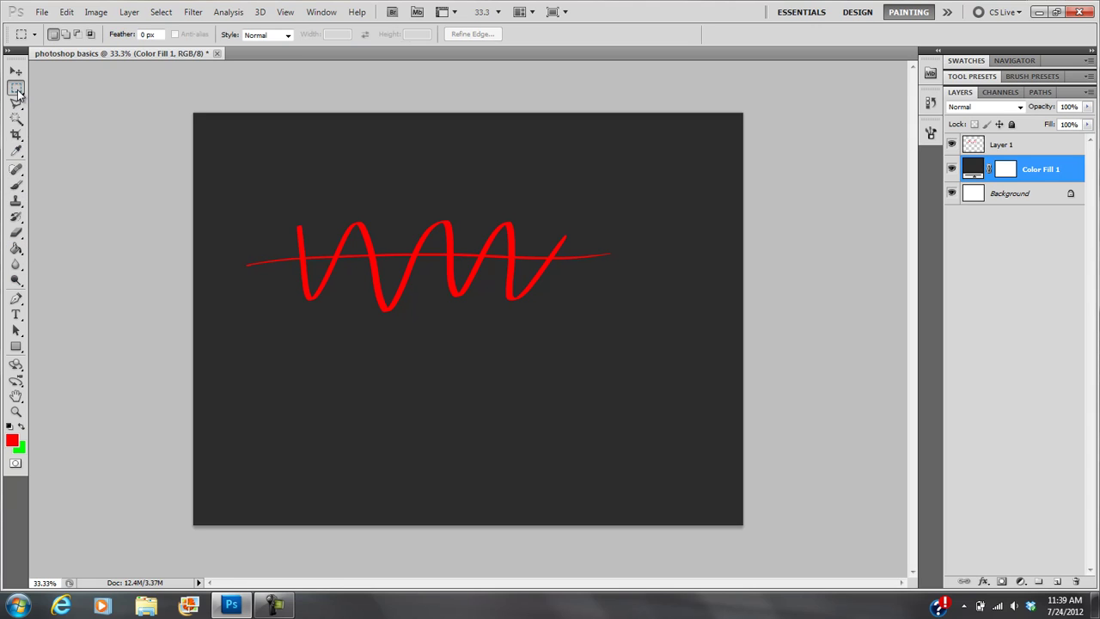
{"action": "left_click", "coordinate": [15, 91]}
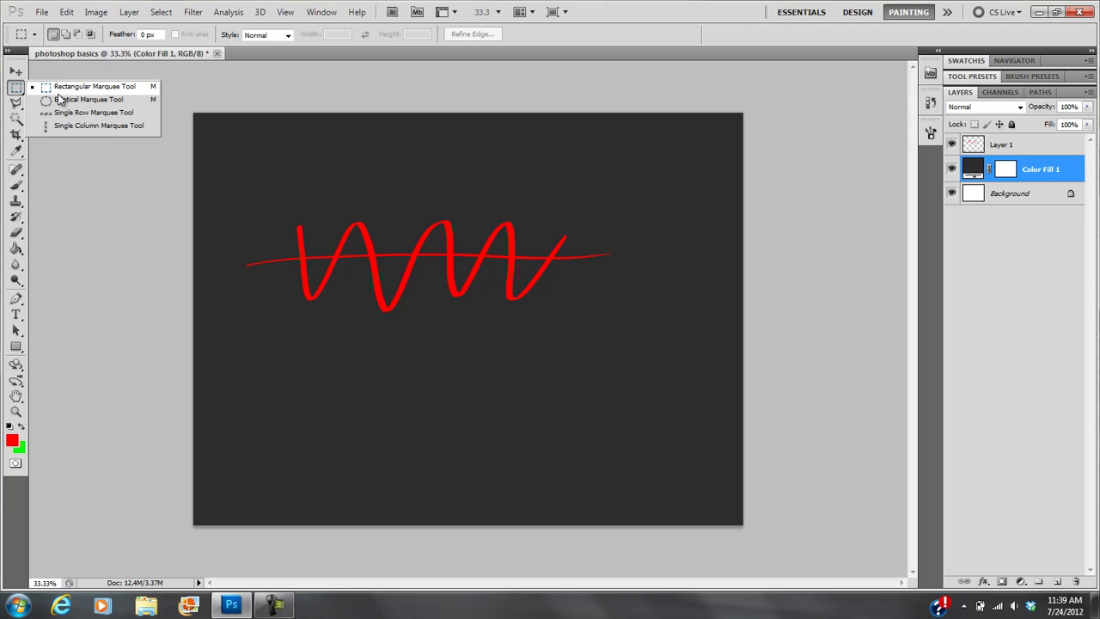
{"action": "left_click", "coordinate": [52, 87]}
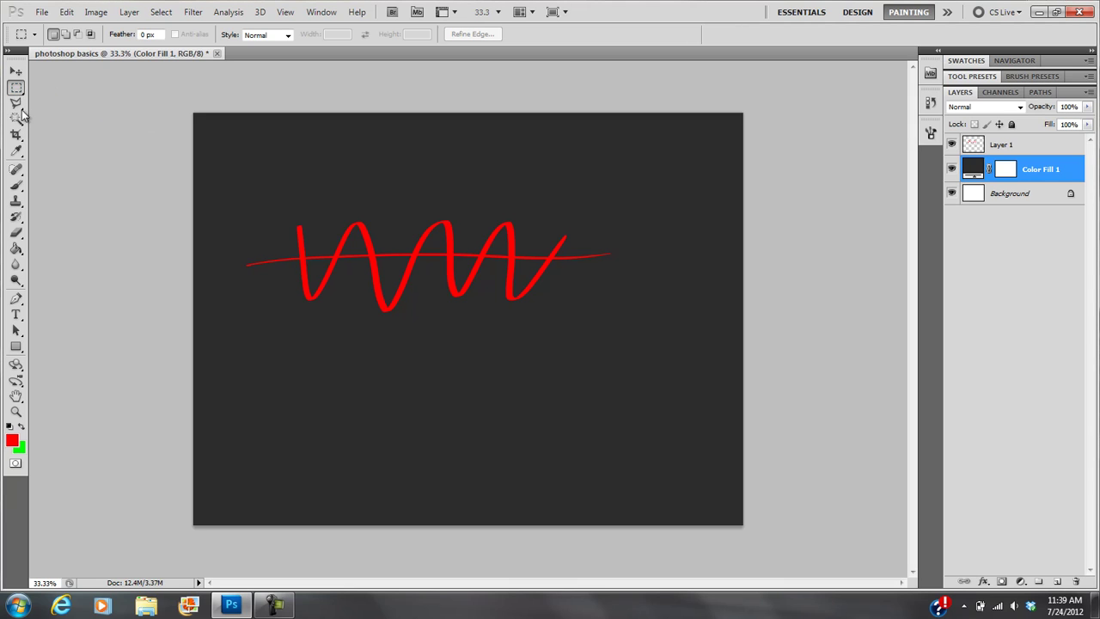
{"action": "left_click", "coordinate": [17, 105]}
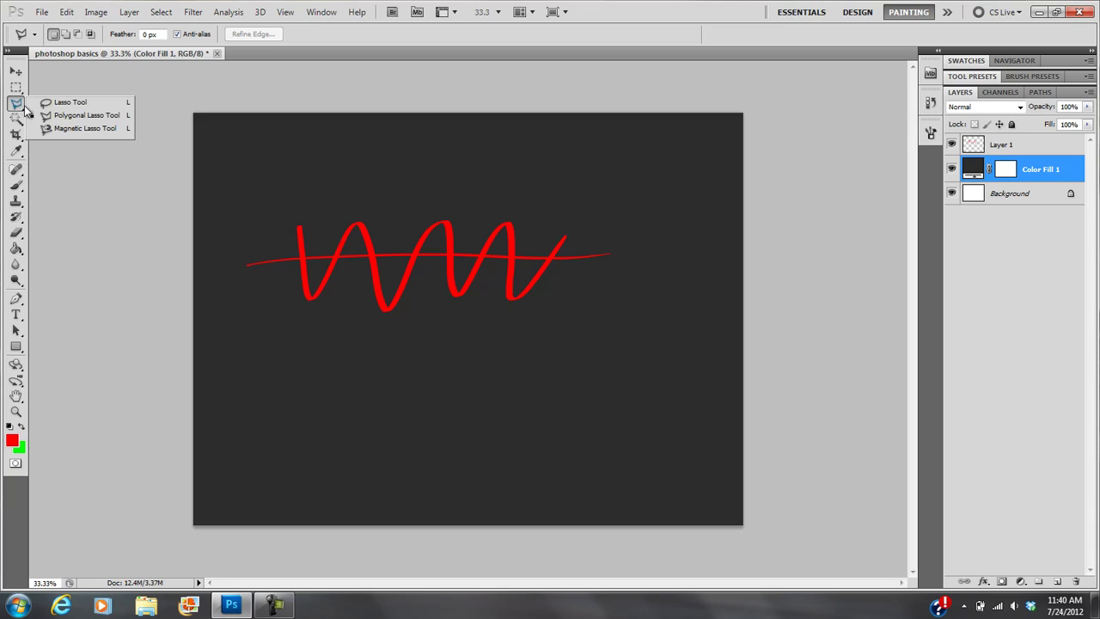
{"action": "left_click", "coordinate": [52, 103]}
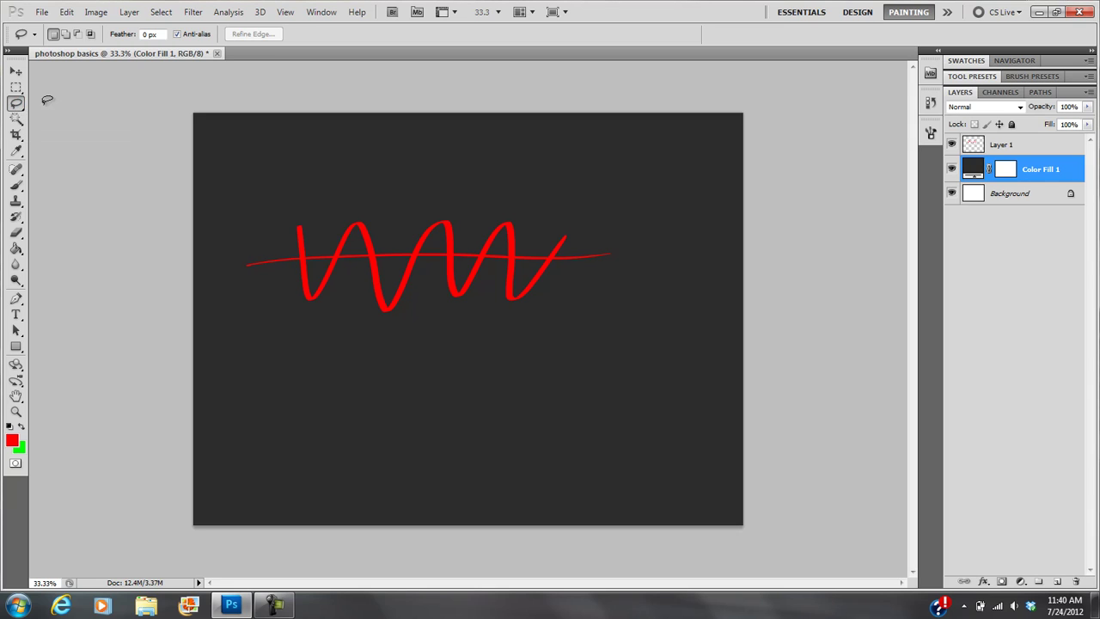
{"action": "left_click", "coordinate": [17, 105]}
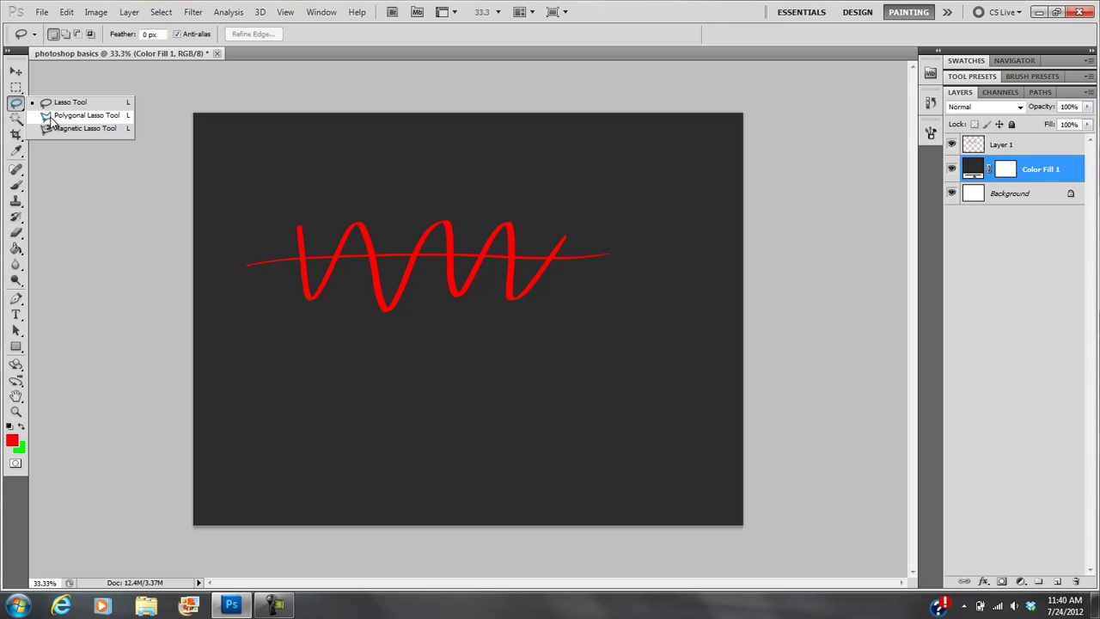
{"action": "left_click", "coordinate": [58, 117]}
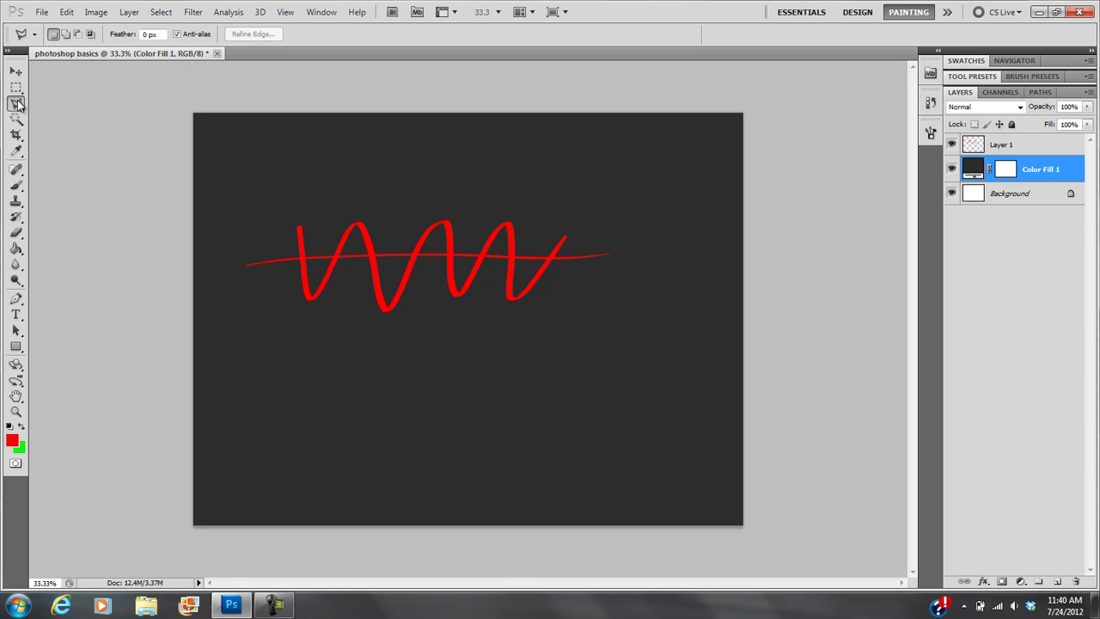
{"action": "left_click", "coordinate": [16, 90]}
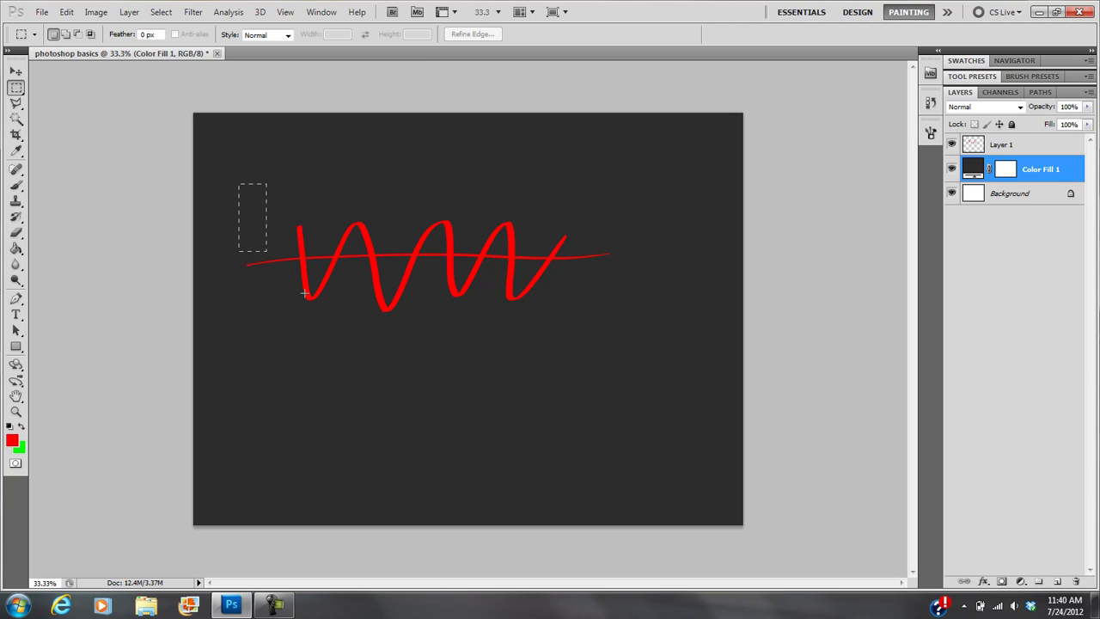
- Select the left part of the red waves on Layer 1 and drag it down to the lower left
{"action": "left_click_drag", "start_coordinate": [310, 297], "coordinate": [468, 356]}
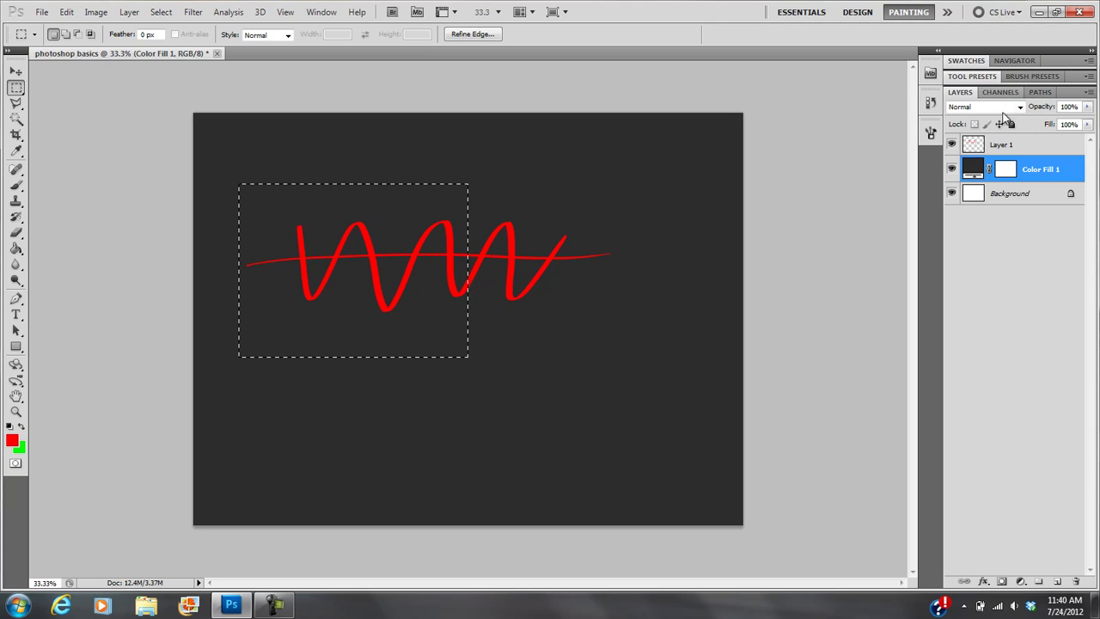
{"action": "left_click", "coordinate": [985, 145]}
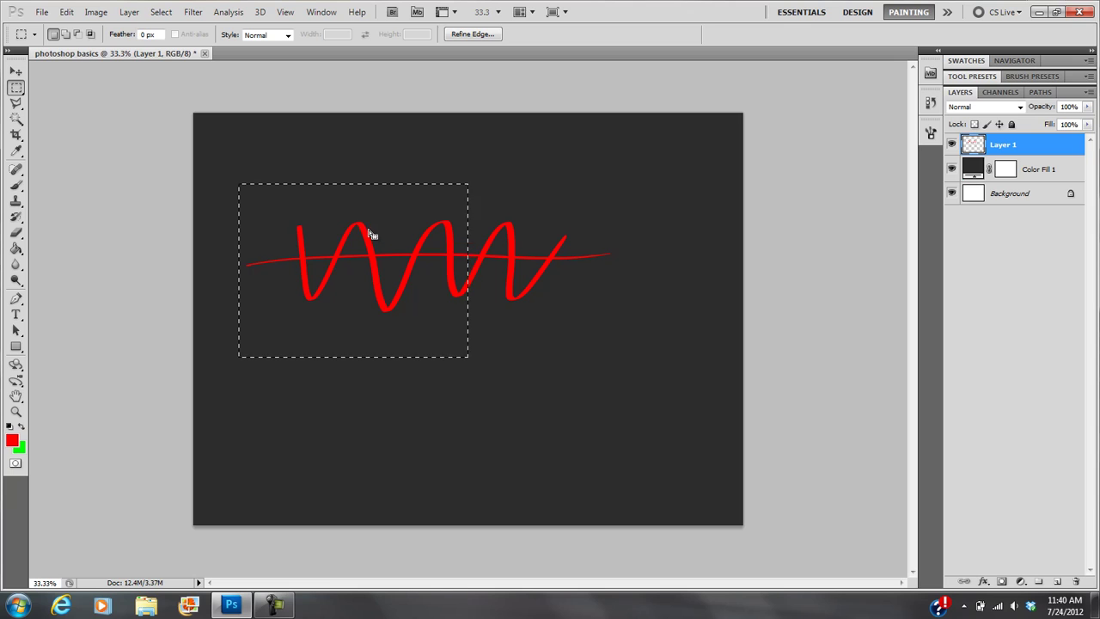
{"action": "mouse_move", "coordinate": [371, 235]}
{"action": "left_mouse_down"}
{"action": "mouse_move", "coordinate": [393, 233]}
{"action": "mouse_move", "coordinate": [388, 209]}
{"action": "mouse_move", "coordinate": [387, 240]}
{"action": "left_mouse_up"}
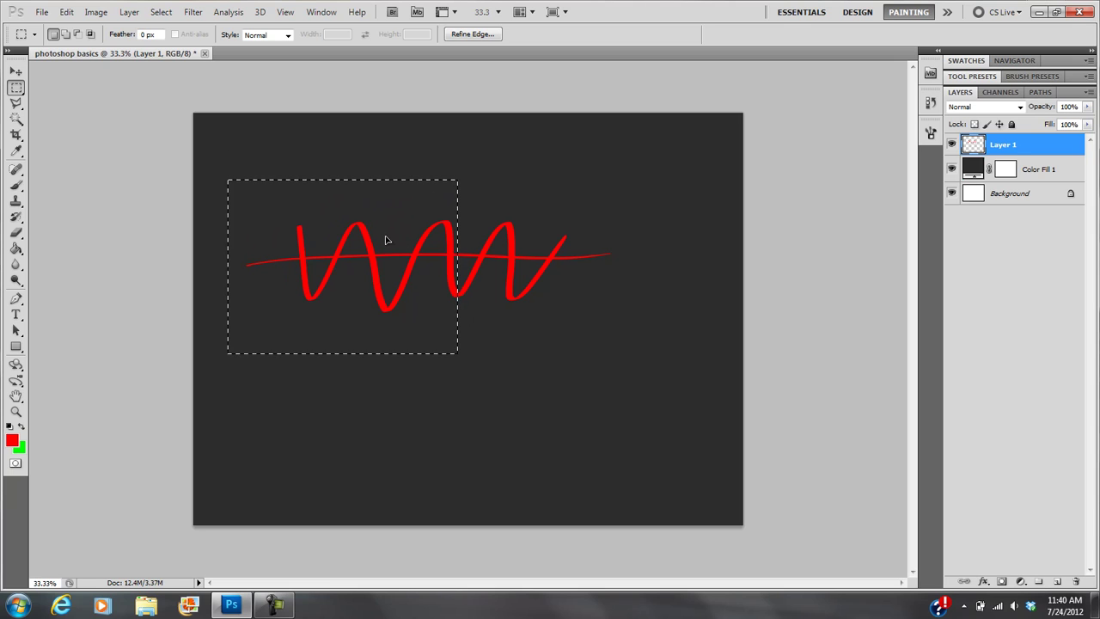
{"action": "left_click", "coordinate": [16, 72]}
{"action": "mouse_move", "coordinate": [397, 237]}
{"action": "left_mouse_down"}
{"action": "mouse_move", "coordinate": [365, 284]}
{"action": "mouse_move", "coordinate": [405, 359]}
{"action": "mouse_move", "coordinate": [385, 236]}
{"action": "mouse_move", "coordinate": [410, 341]}
{"action": "mouse_move", "coordinate": [436, 384]}
{"action": "mouse_move", "coordinate": [413, 362]}
{"action": "left_mouse_up"}
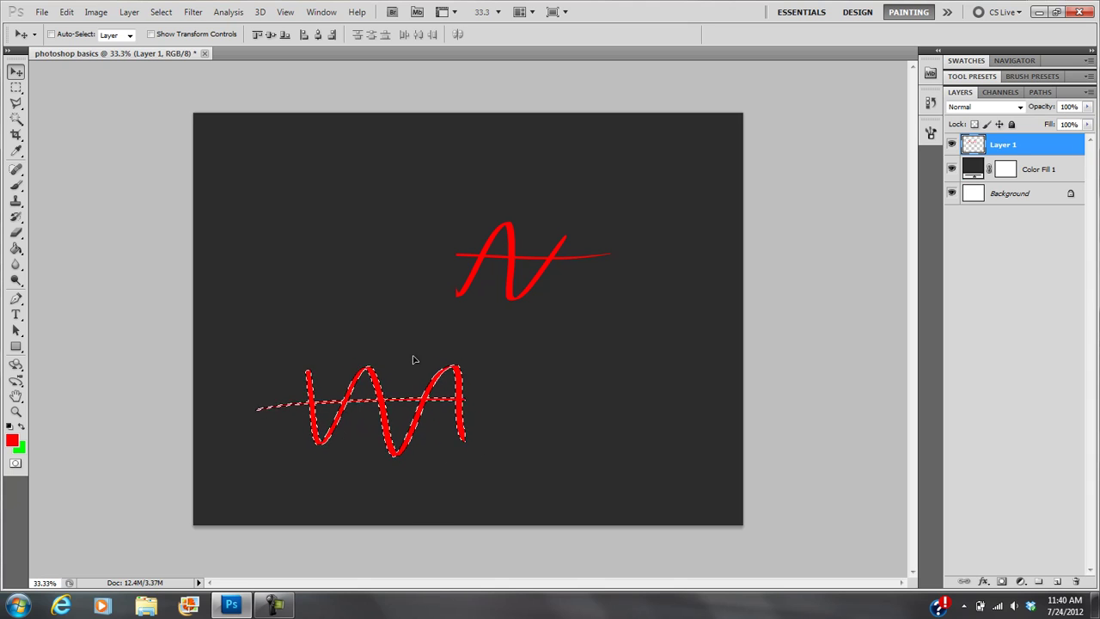
{"action": "left_click", "coordinate": [16, 88]}
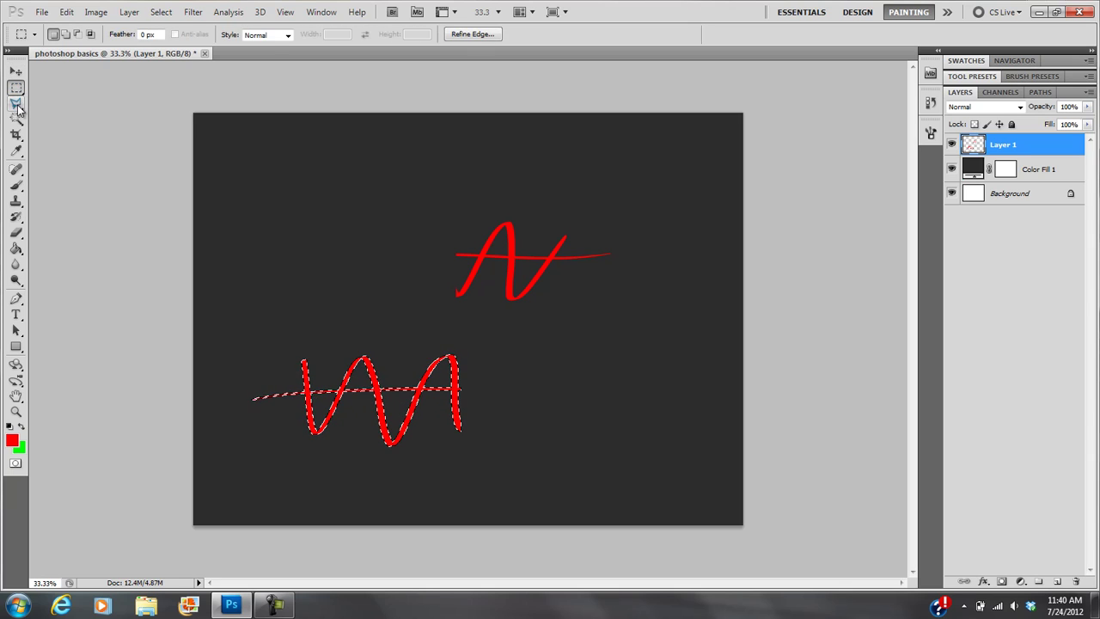
{"action": "left_click", "coordinate": [17, 103]}
- Select the upper red shape's left leg and shift it slightly left
{"action": "mouse_move", "coordinate": [437, 237]}
{"action": "left_mouse_down"}
{"action": "mouse_move", "coordinate": [441, 308]}
{"action": "mouse_move", "coordinate": [482, 312]}
{"action": "mouse_move", "coordinate": [500, 244]}
{"action": "mouse_move", "coordinate": [487, 226]}
{"action": "mouse_move", "coordinate": [447, 228]}
{"action": "left_mouse_up"}
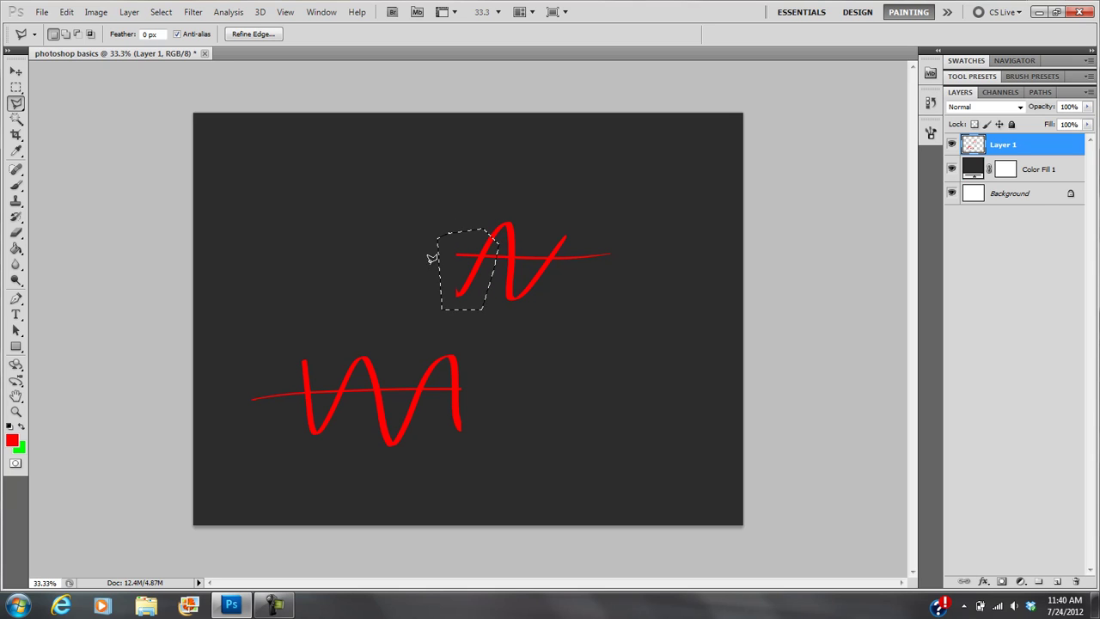
{"action": "left_click", "coordinate": [16, 73]}
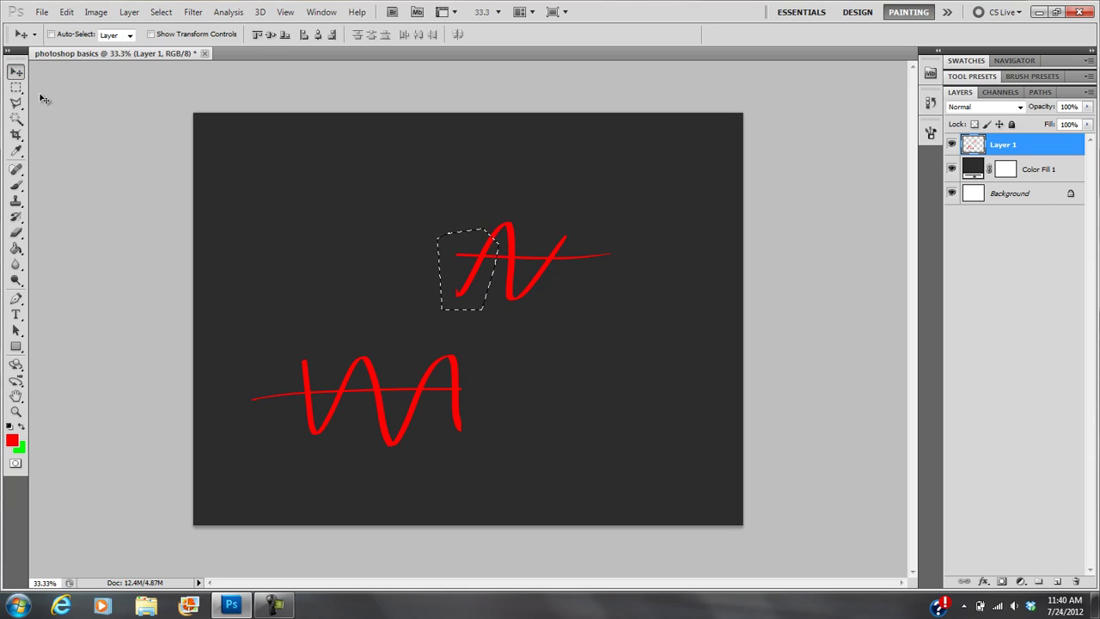
{"action": "left_click", "coordinate": [16, 87]}
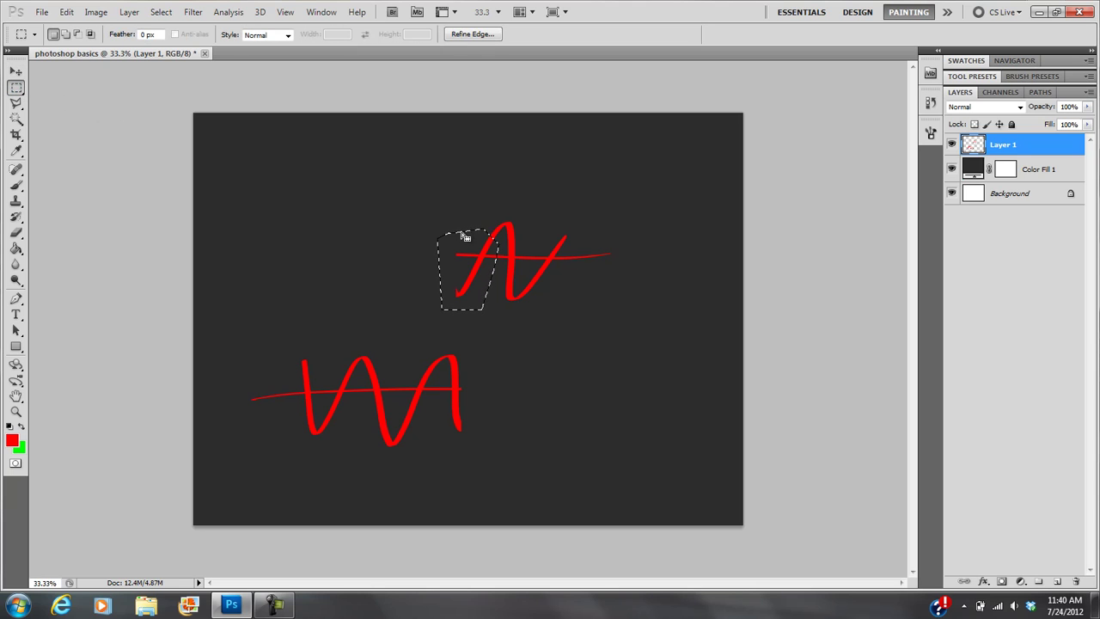
{"action": "left_click_drag", "start_coordinate": [469, 257], "coordinate": [381, 245]}
{"action": "left_click", "coordinate": [16, 71]}
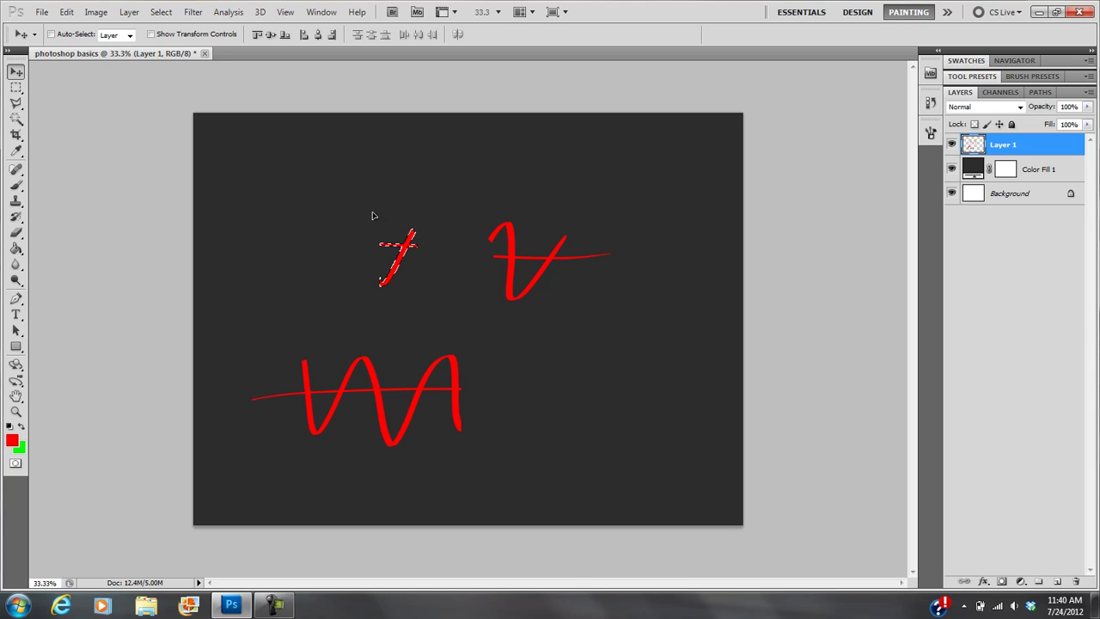
- Clear the selection with Ctrl+D, leaving the Select menu unused
{"action": "key", "text": "ctrl+d"}
{"action": "left_click", "coordinate": [161, 12]}
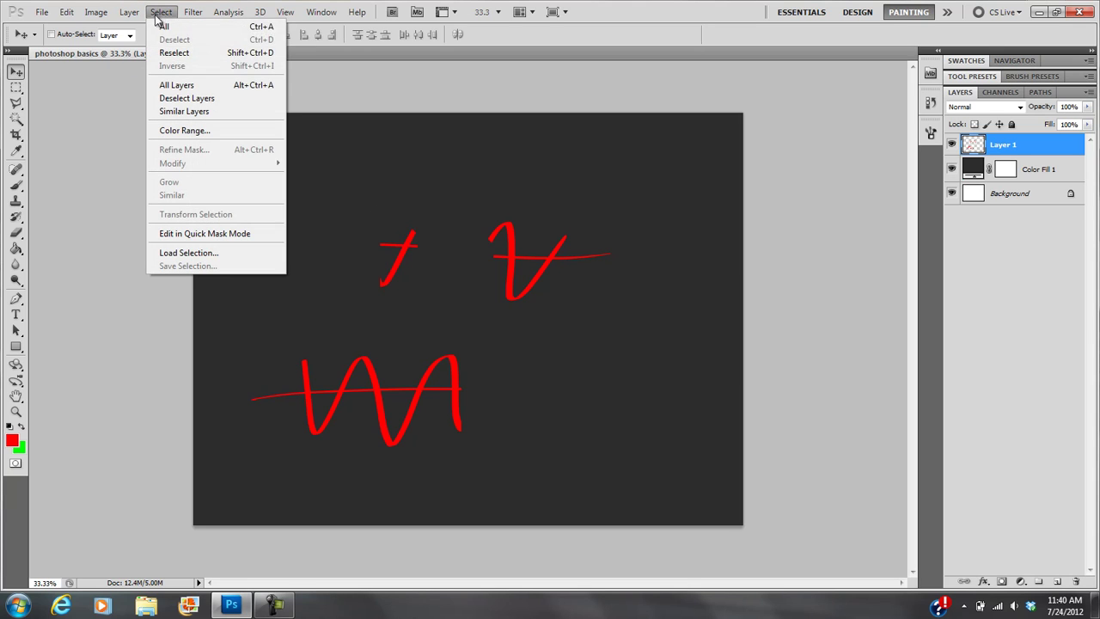
{"action": "left_click", "coordinate": [163, 14]}
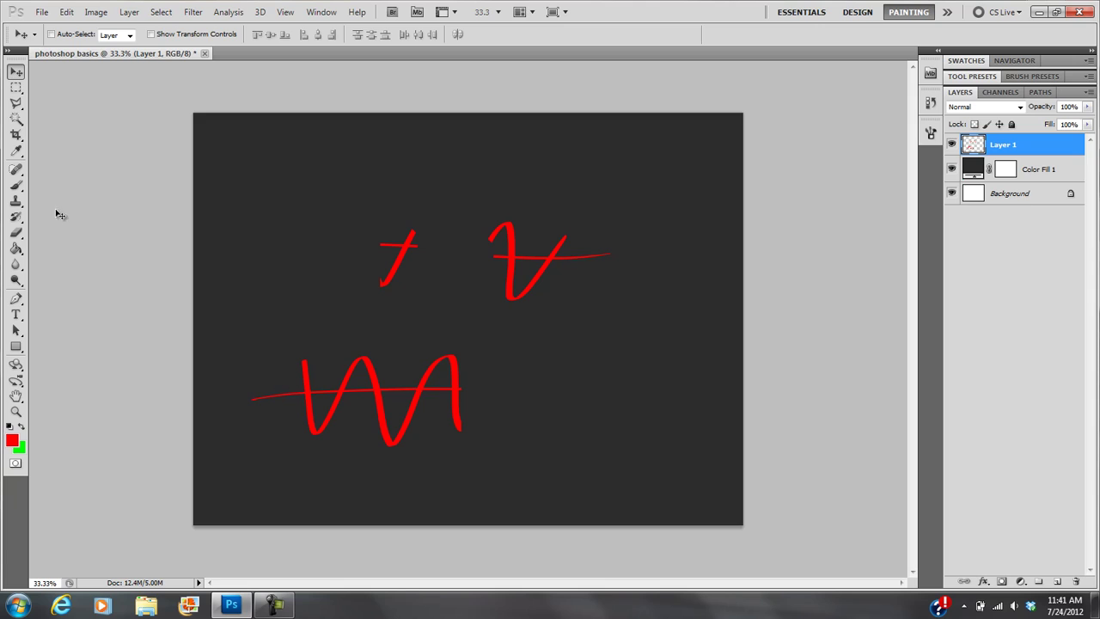
- Brush a tall red zigzag right of the V shape and a Z-shaped scribble beneath it
{"action": "left_click", "coordinate": [15, 87]}
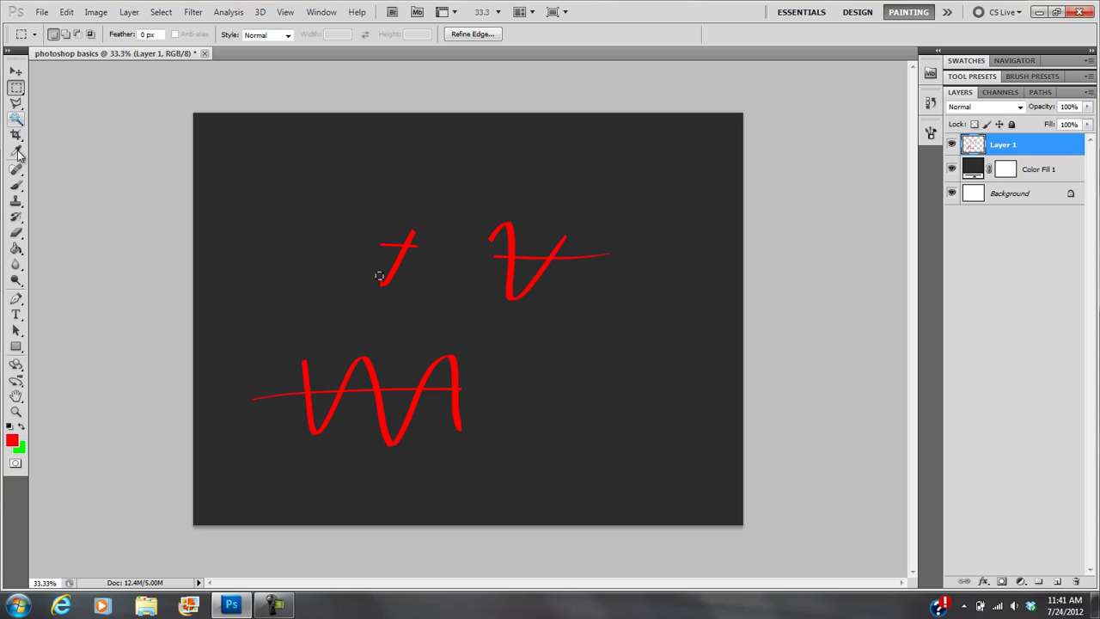
{"action": "left_click", "coordinate": [15, 184]}
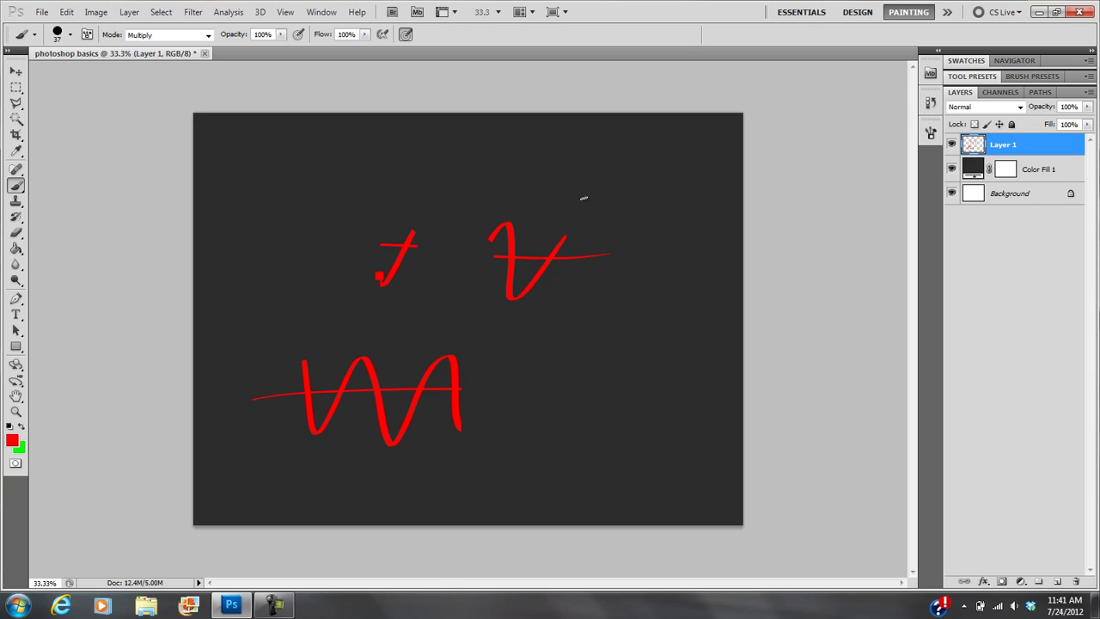
{"action": "mouse_move", "coordinate": [583, 201]}
{"action": "left_mouse_down"}
{"action": "mouse_move", "coordinate": [593, 245]}
{"action": "mouse_move", "coordinate": [666, 349]}
{"action": "left_mouse_up"}
{"action": "mouse_move", "coordinate": [592, 327]}
{"action": "left_mouse_down"}
{"action": "mouse_move", "coordinate": [634, 378]}
{"action": "mouse_move", "coordinate": [652, 419]}
{"action": "left_mouse_up"}
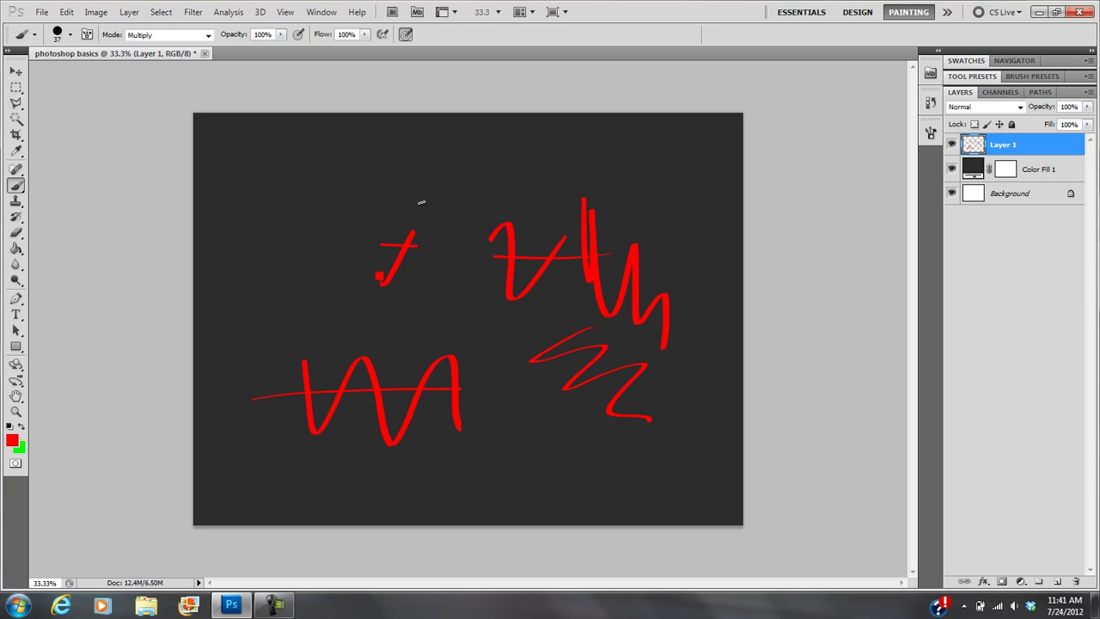
- Type a black title ending in 'experiment' and move it to the top centre of the canvas
{"action": "left_click", "coordinate": [17, 317]}
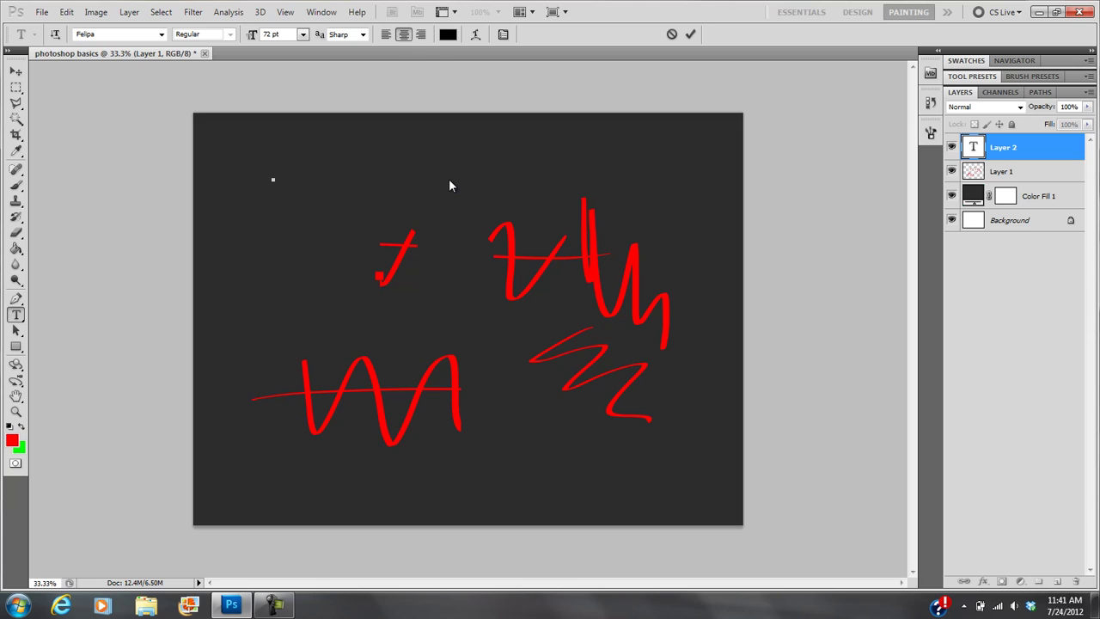
{"action": "type", "text": "hello  "}
{"action": "type", "text": "experiment"}
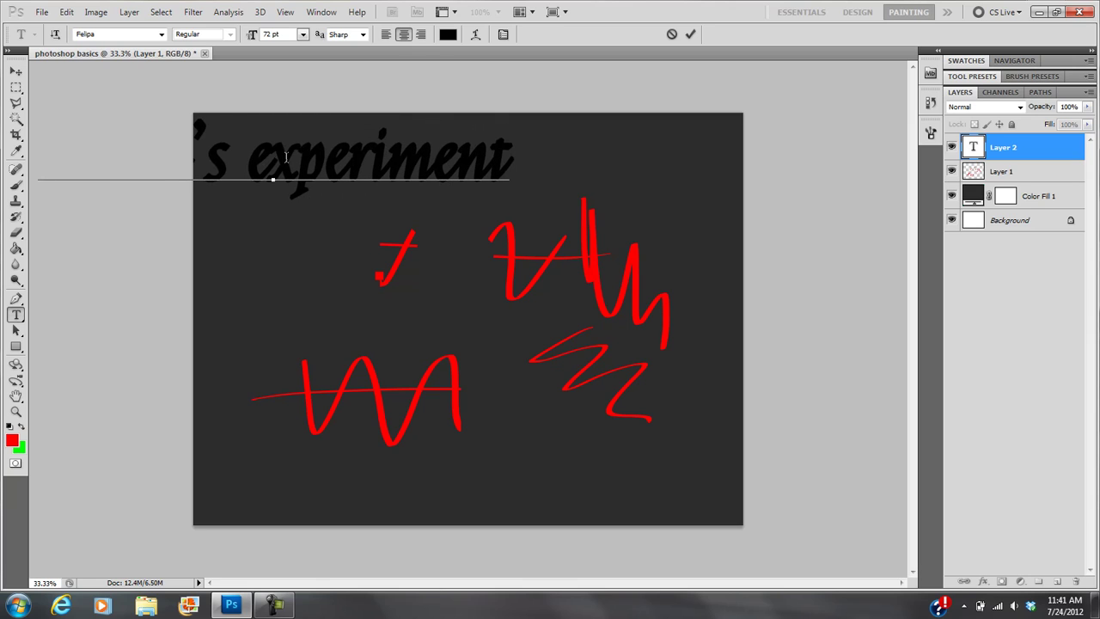
{"action": "left_click", "coordinate": [16, 76]}
{"action": "left_click_drag", "start_coordinate": [335, 163], "coordinate": [535, 172]}
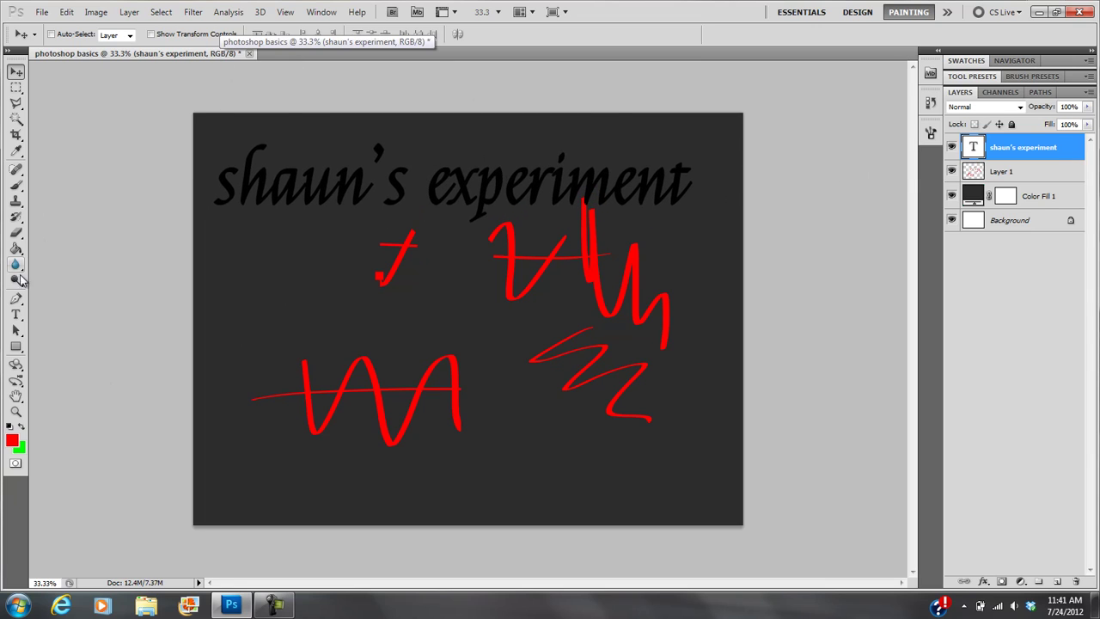
- Select all of the title text and set its colour to white in the colour picker
{"action": "left_click", "coordinate": [16, 317]}
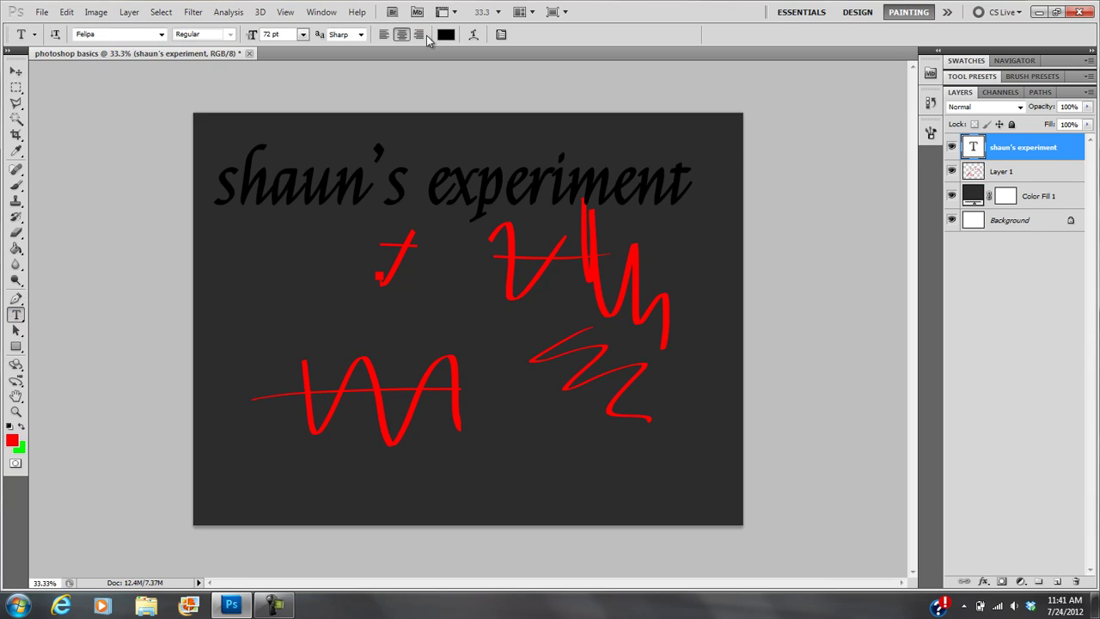
{"action": "left_click", "coordinate": [342, 178]}
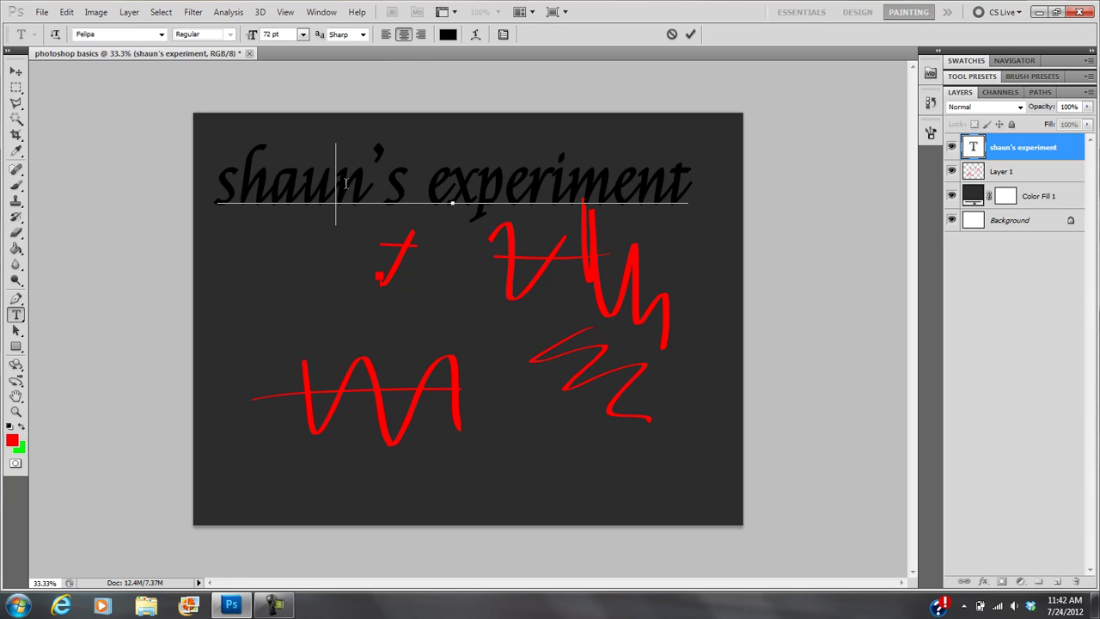
{"action": "left_click_drag", "start_coordinate": [225, 185], "coordinate": [412, 182]}
{"action": "left_click", "coordinate": [449, 187]}
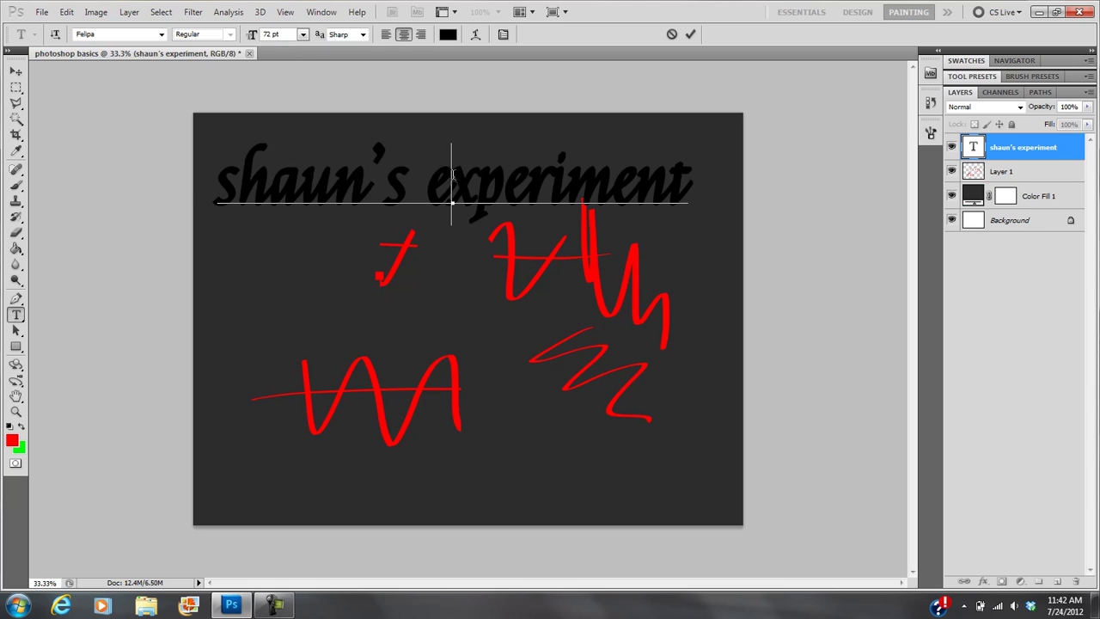
{"action": "left_click", "coordinate": [17, 72]}
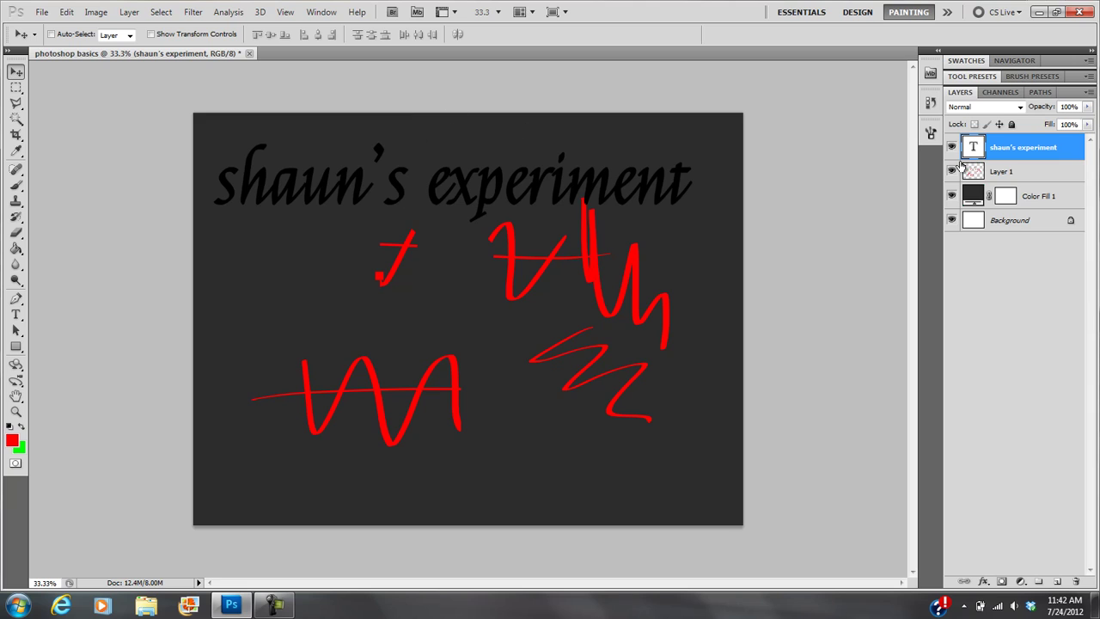
{"action": "double_click", "coordinate": [976, 147]}
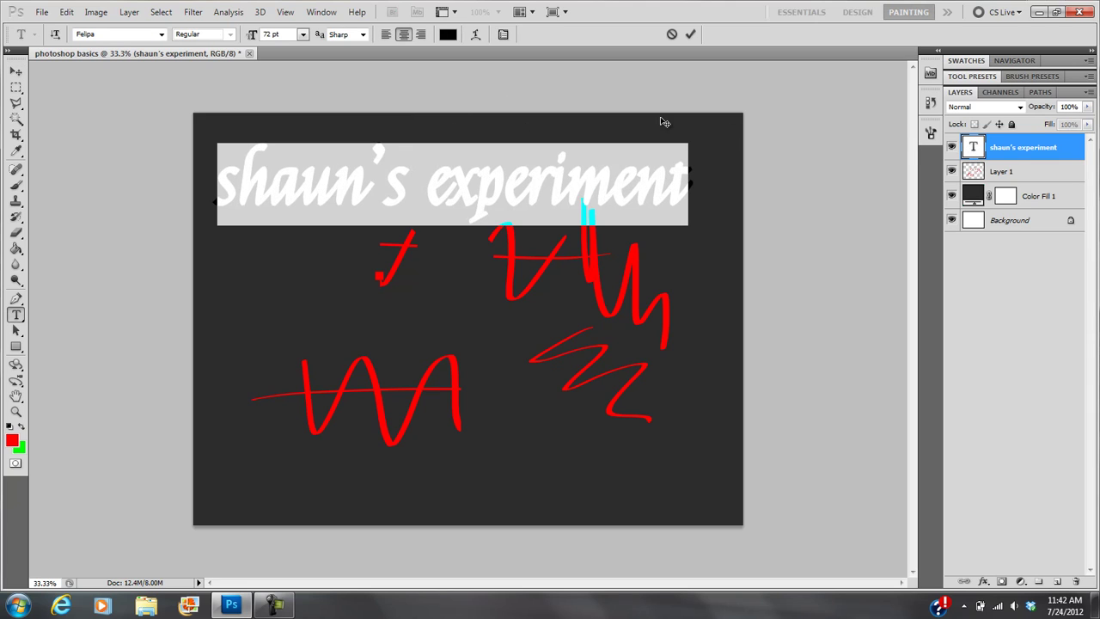
{"action": "left_click", "coordinate": [451, 35]}
{"action": "left_click", "coordinate": [682, 362]}
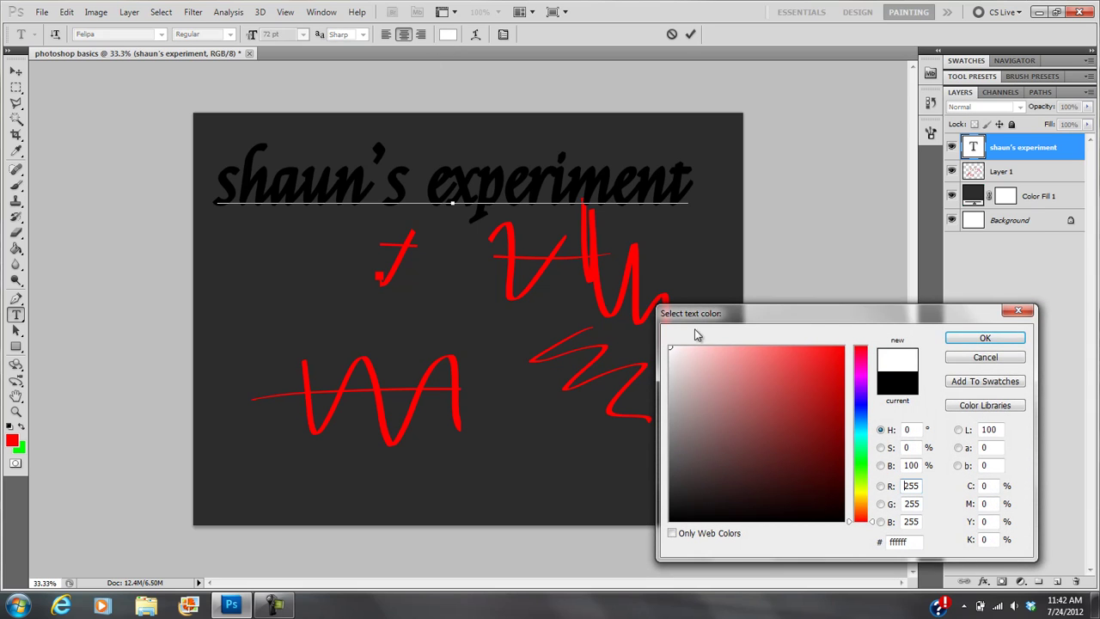
{"action": "left_click", "coordinate": [985, 339]}
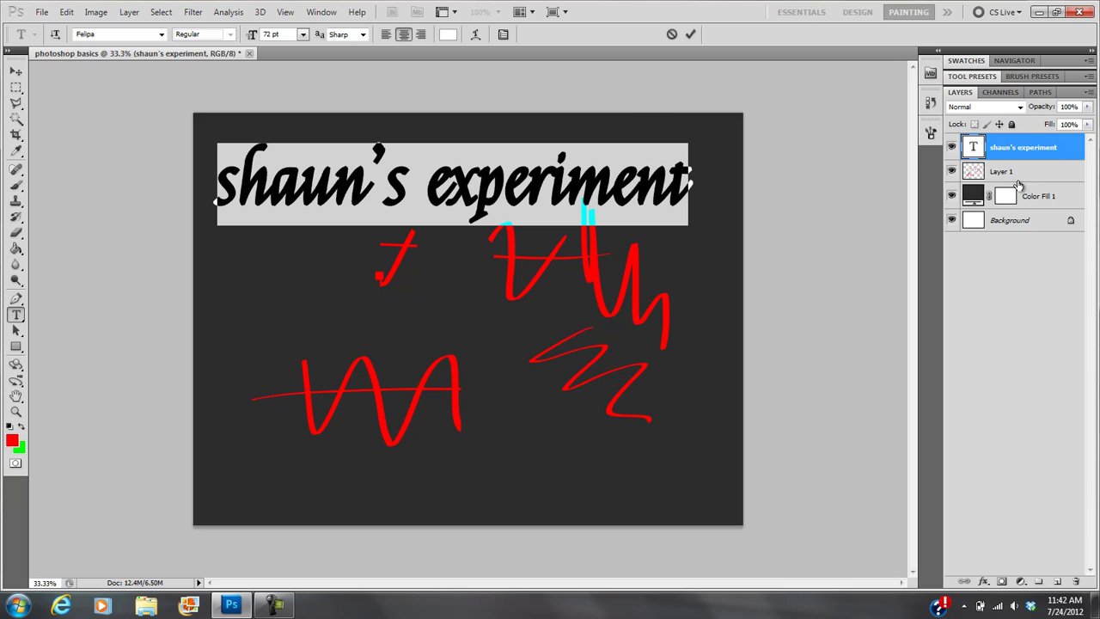
- Show the Character panel and change the headline font to Chaparral Pro after trying Hobo Std
{"action": "left_click", "coordinate": [325, 13]}
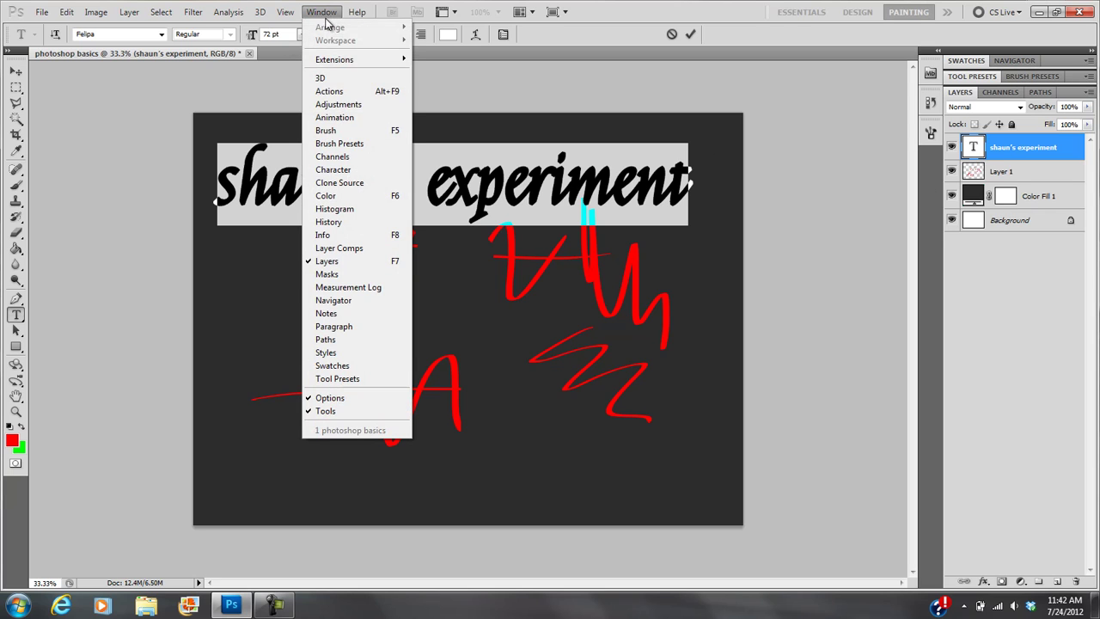
{"action": "left_click", "coordinate": [342, 168]}
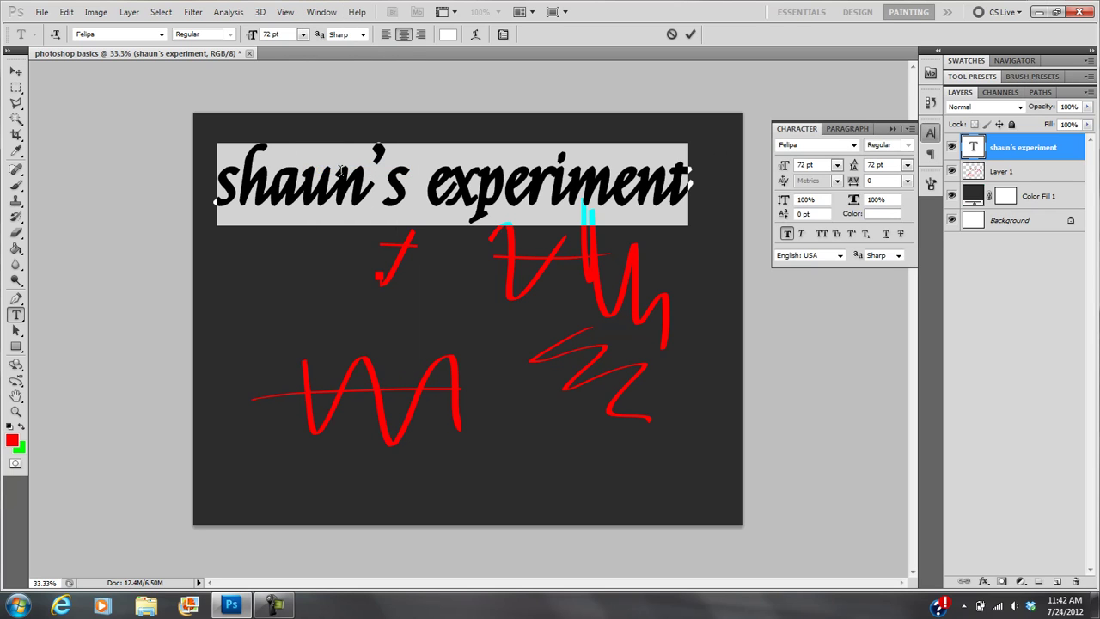
{"action": "left_click", "coordinate": [847, 129]}
{"action": "left_click", "coordinate": [798, 130]}
{"action": "left_click", "coordinate": [854, 145]}
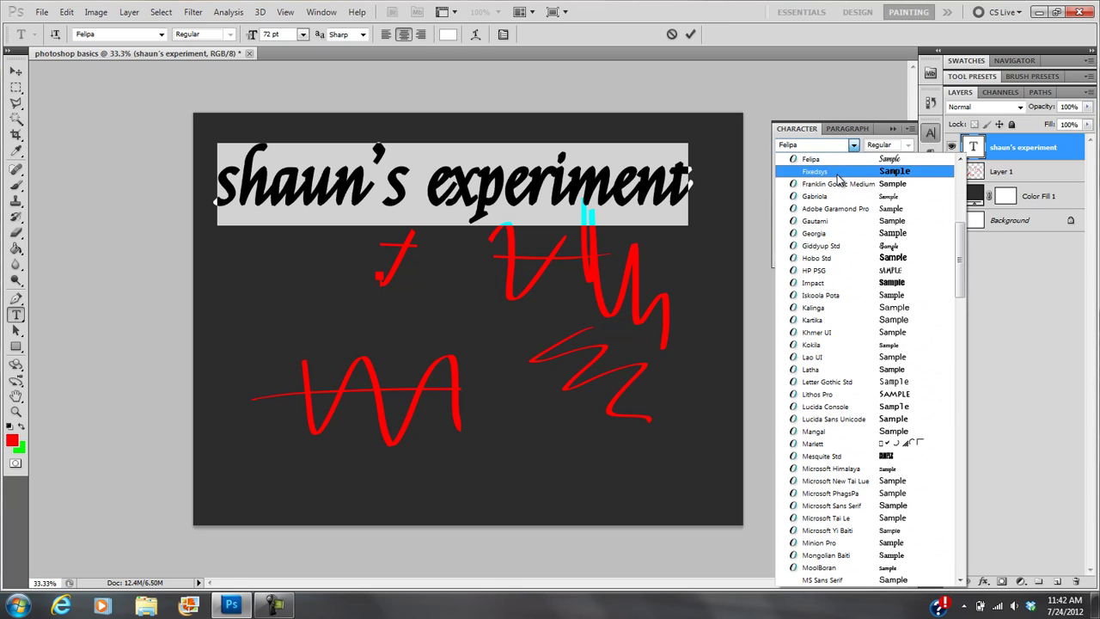
{"action": "left_click", "coordinate": [823, 257]}
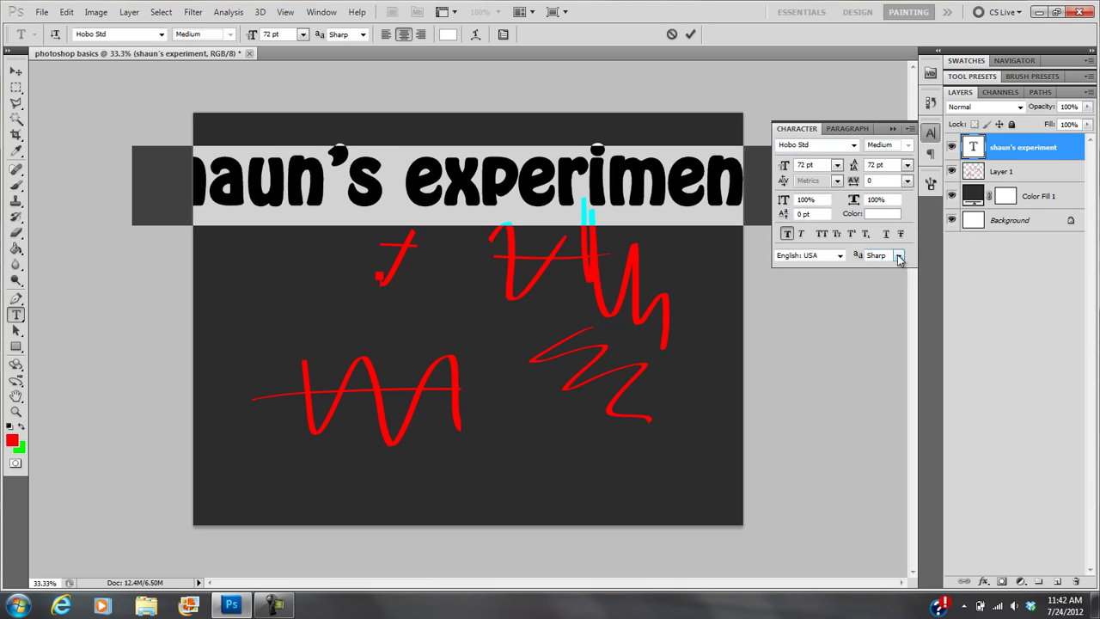
{"action": "left_click", "coordinate": [854, 144]}
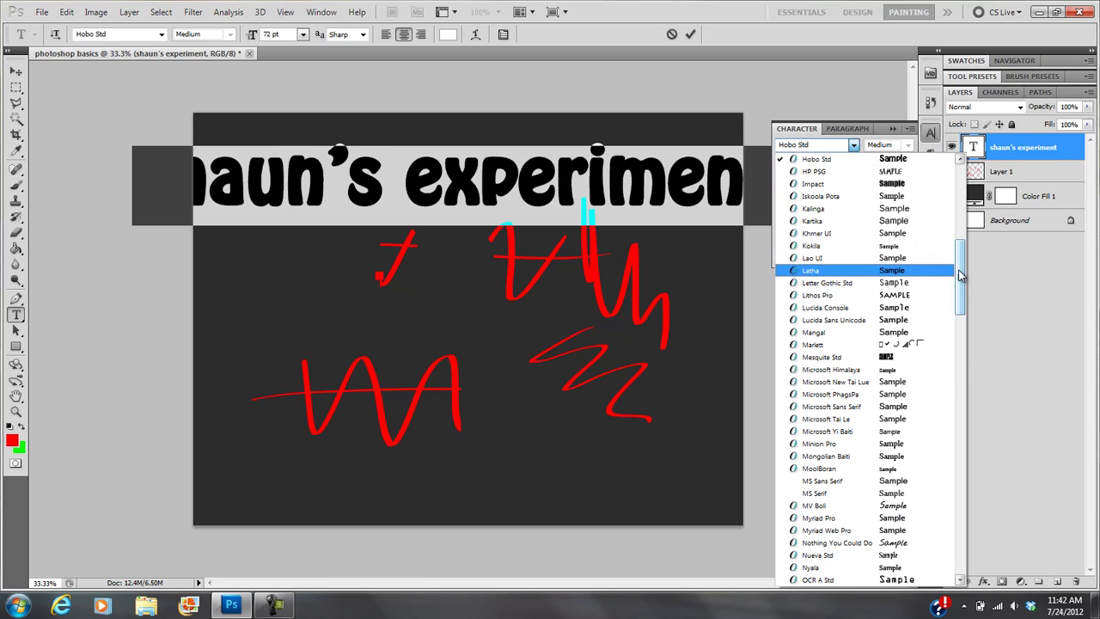
{"action": "scroll", "coordinate": [959, 199], "scroll_direction": "up", "scroll_amount": 1}
{"action": "left_click", "coordinate": [821, 308]}
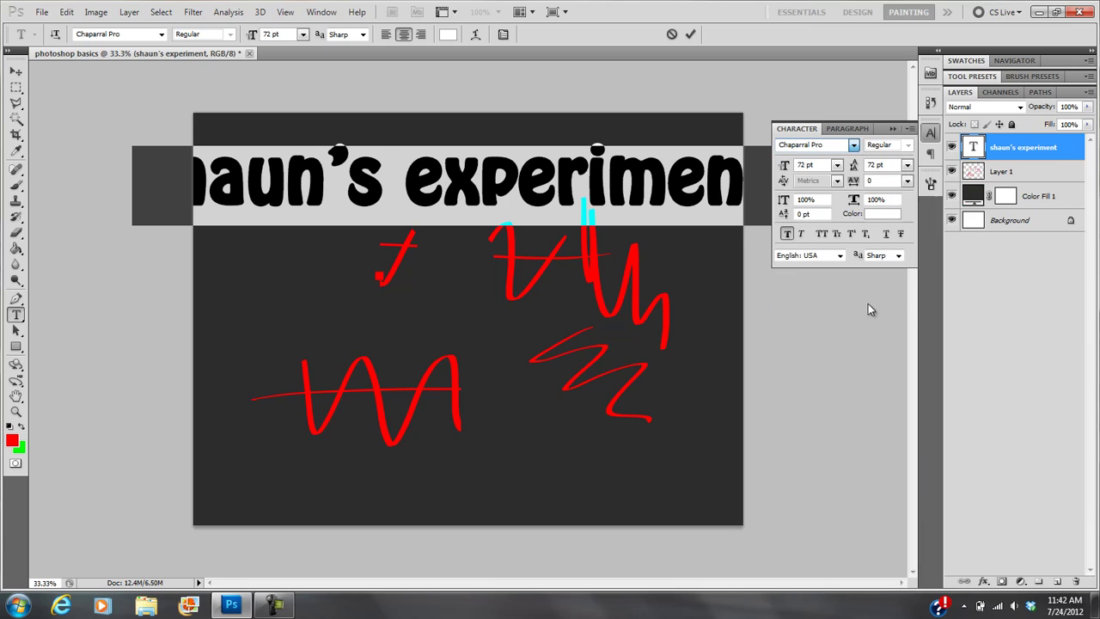
- Move the headline slightly lower-right and set its leading to 36 pt
{"action": "left_click", "coordinate": [16, 76]}
{"action": "left_click_drag", "start_coordinate": [309, 194], "coordinate": [352, 201]}
{"action": "left_click", "coordinate": [907, 171]}
{"action": "left_click", "coordinate": [904, 352]}
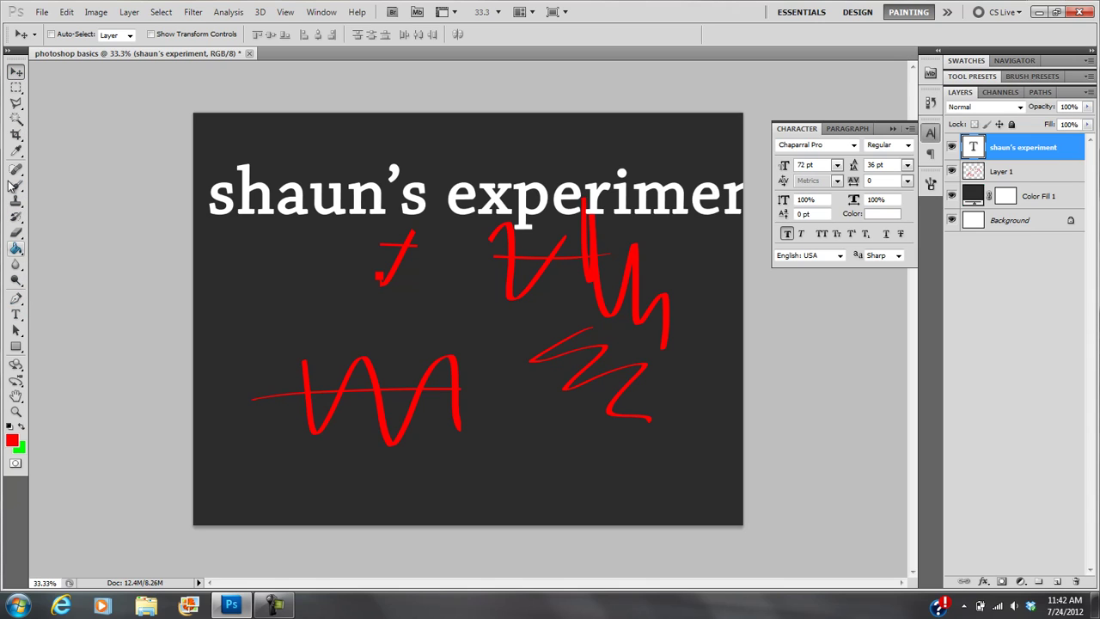
- Lightly erase a small part of a red stroke on Layer 1 with the Eraser
{"action": "left_click", "coordinate": [16, 232]}
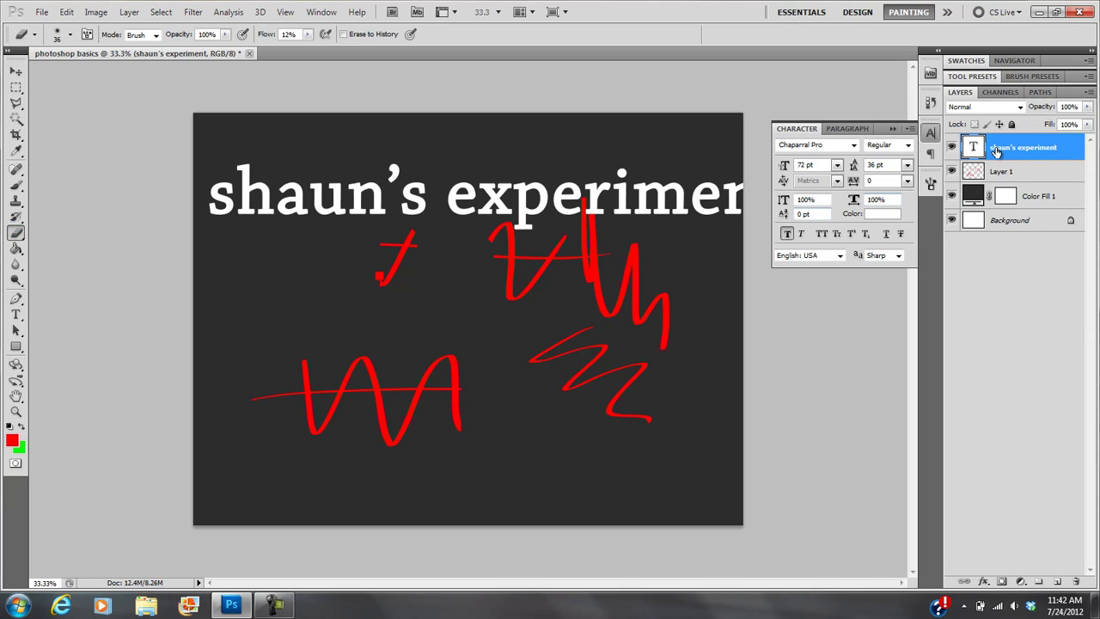
{"action": "left_click", "coordinate": [998, 173]}
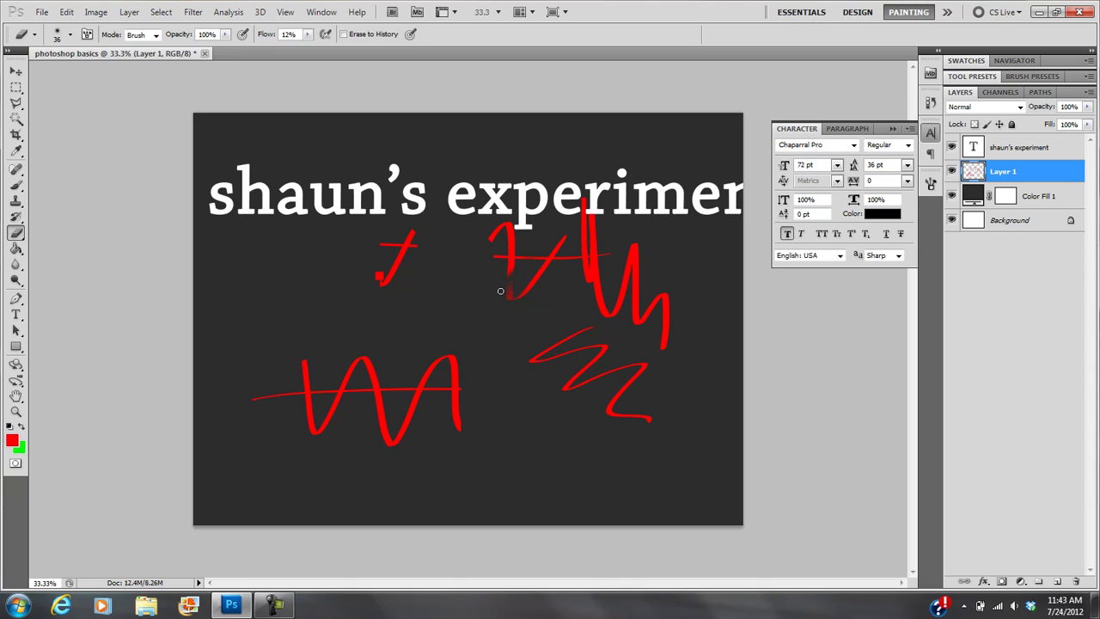
{"action": "mouse_move", "coordinate": [528, 261]}
{"action": "left_mouse_down"}
{"action": "mouse_move", "coordinate": [519, 273]}
{"action": "mouse_move", "coordinate": [529, 254]}
{"action": "left_mouse_up"}
- Draw a red filled square on the left of the canvas with the Rectangle tool
{"action": "left_click", "coordinate": [17, 347]}
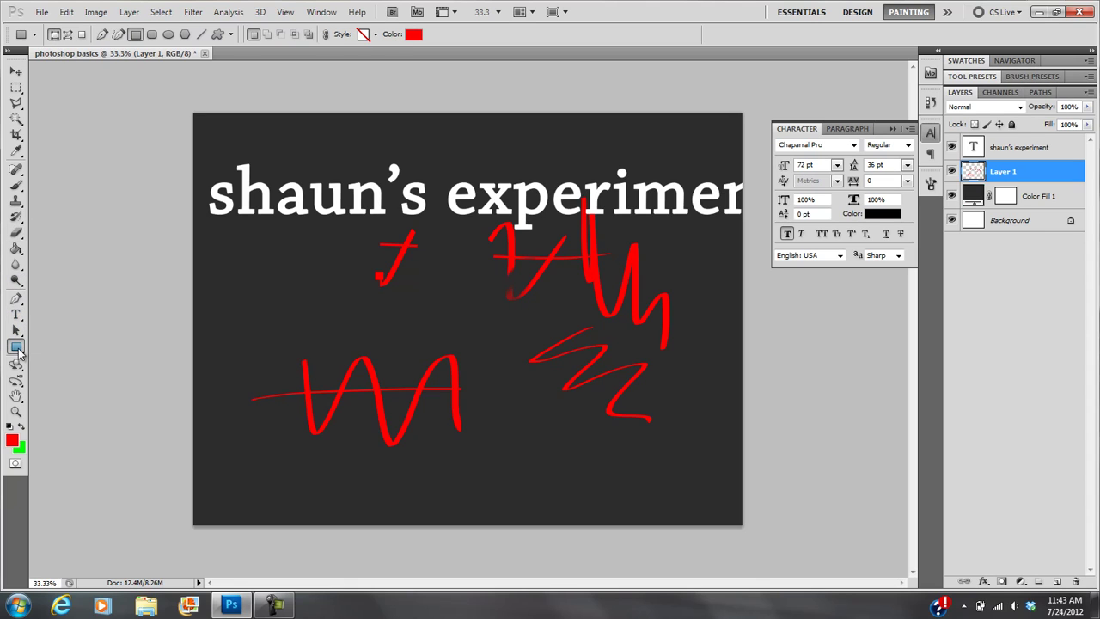
{"action": "right_click", "coordinate": [16, 348]}
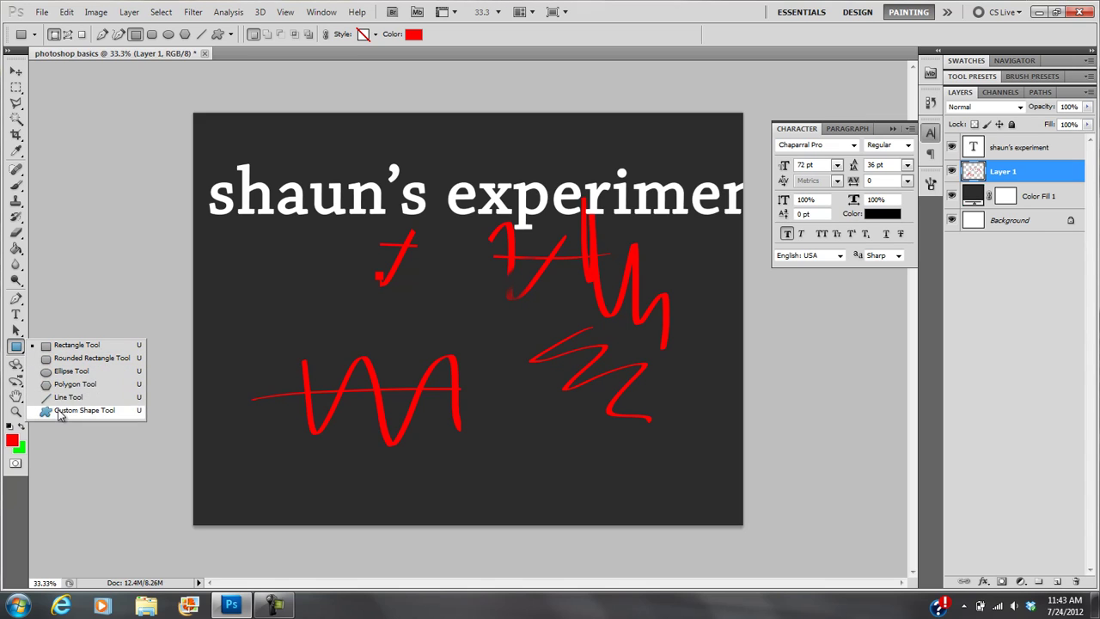
{"action": "left_click", "coordinate": [16, 349]}
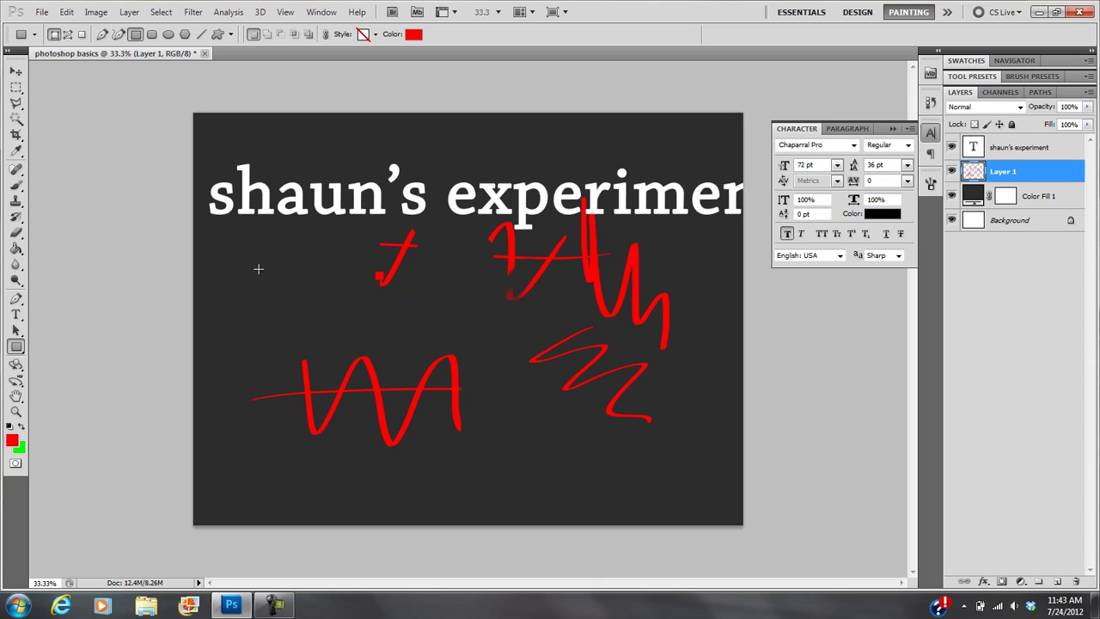
{"action": "left_click_drag", "start_coordinate": [223, 250], "coordinate": [327, 333]}
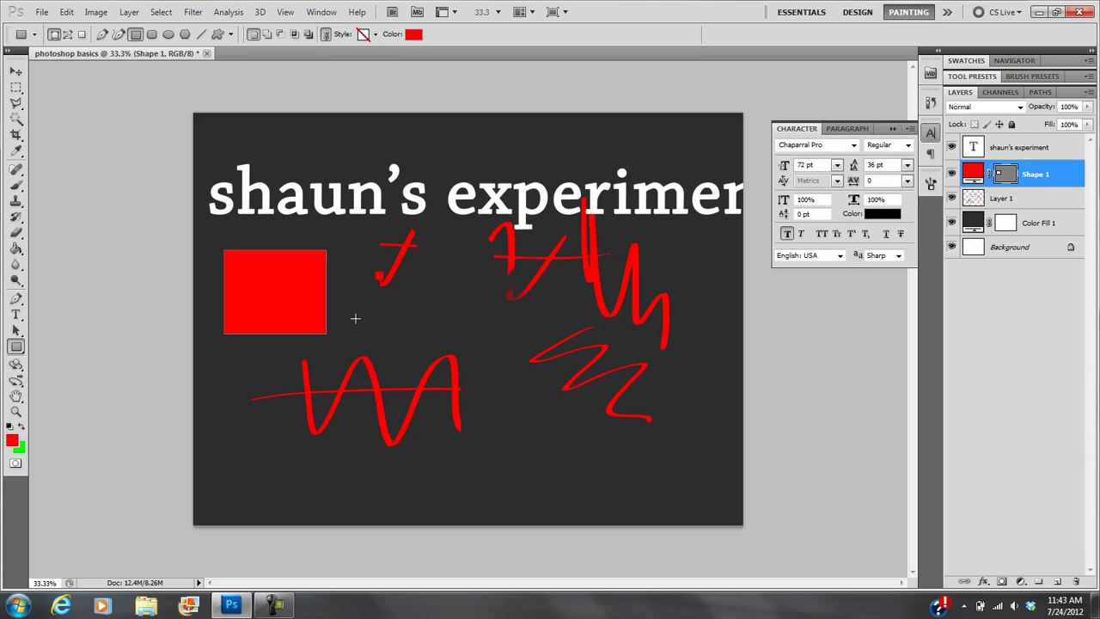
- Nudge the Shape 1 square right and down, then slightly higher
{"action": "left_click", "coordinate": [19, 186]}
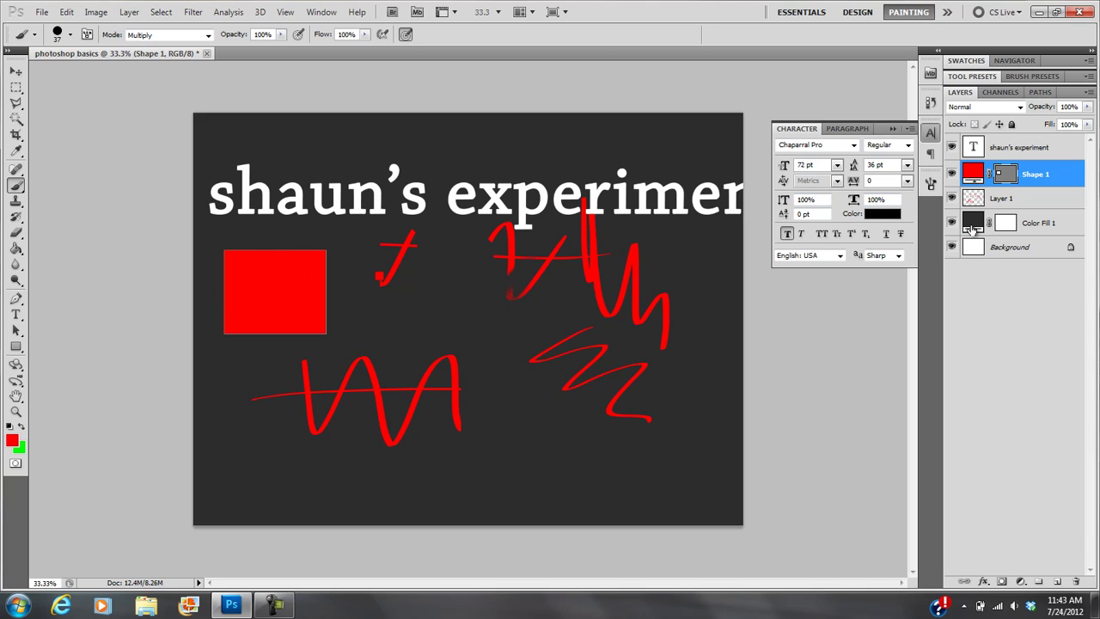
{"action": "left_click", "coordinate": [972, 227]}
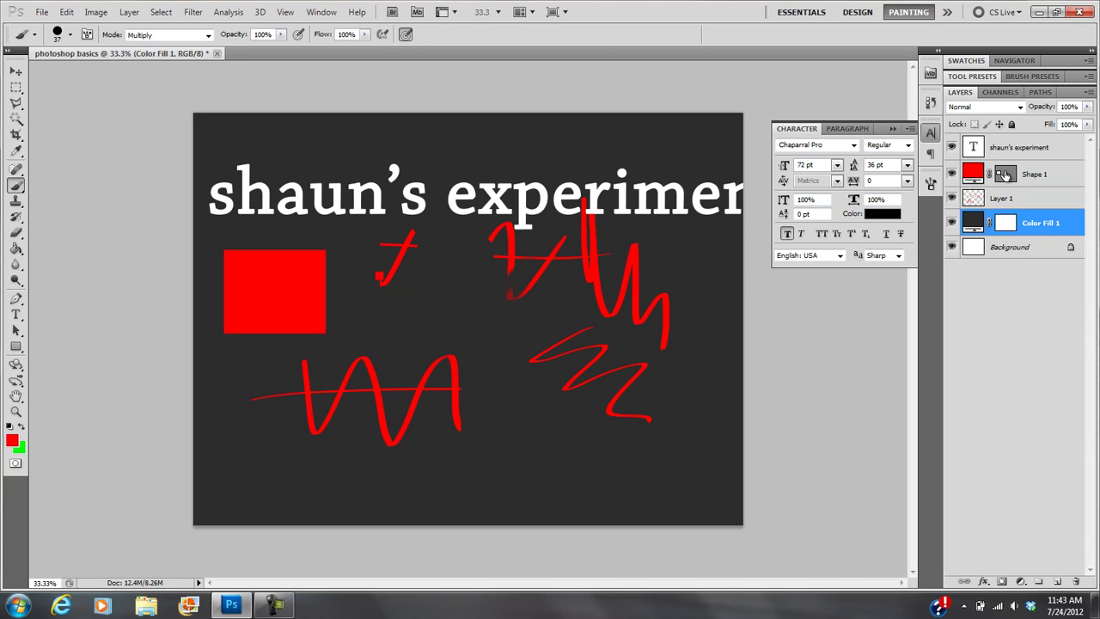
{"action": "left_click", "coordinate": [1010, 176]}
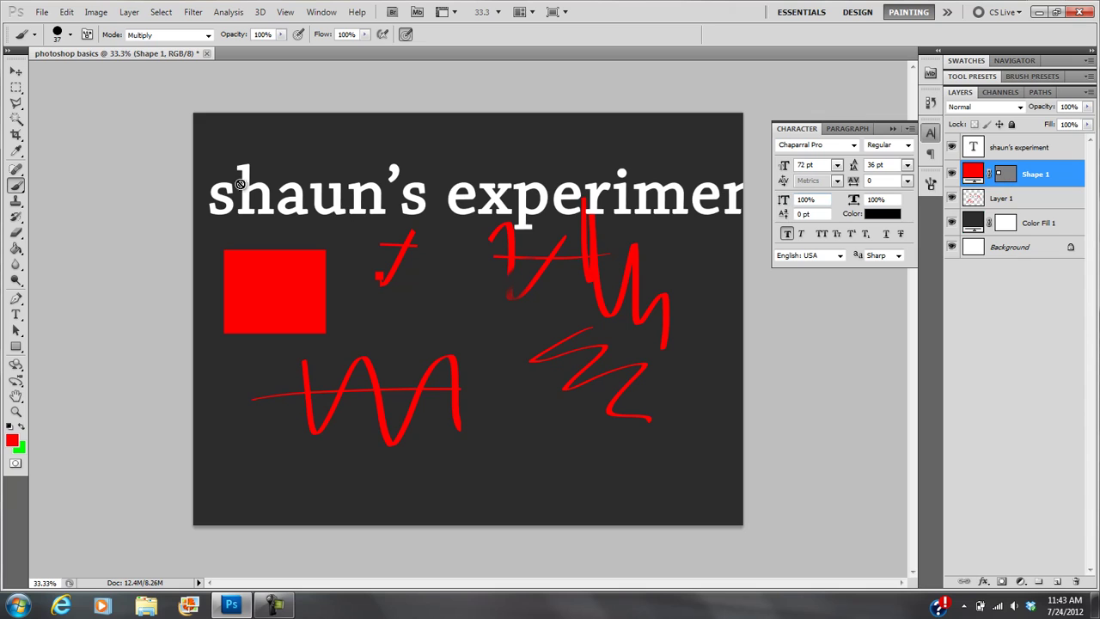
{"action": "left_click", "coordinate": [17, 72]}
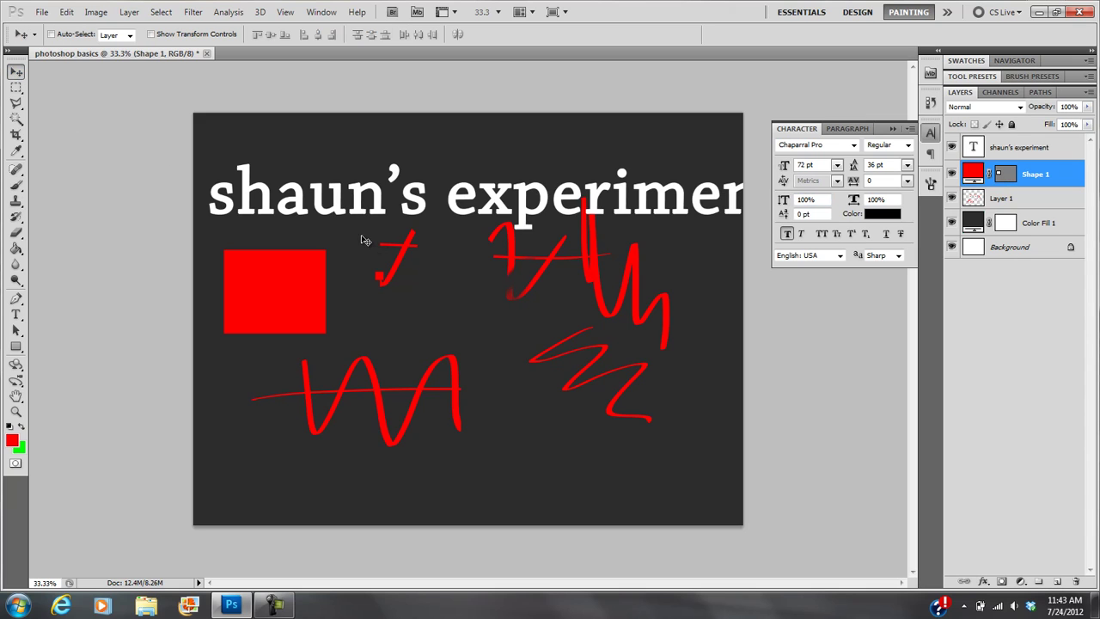
{"action": "left_click_drag", "start_coordinate": [328, 332], "coordinate": [272, 322]}
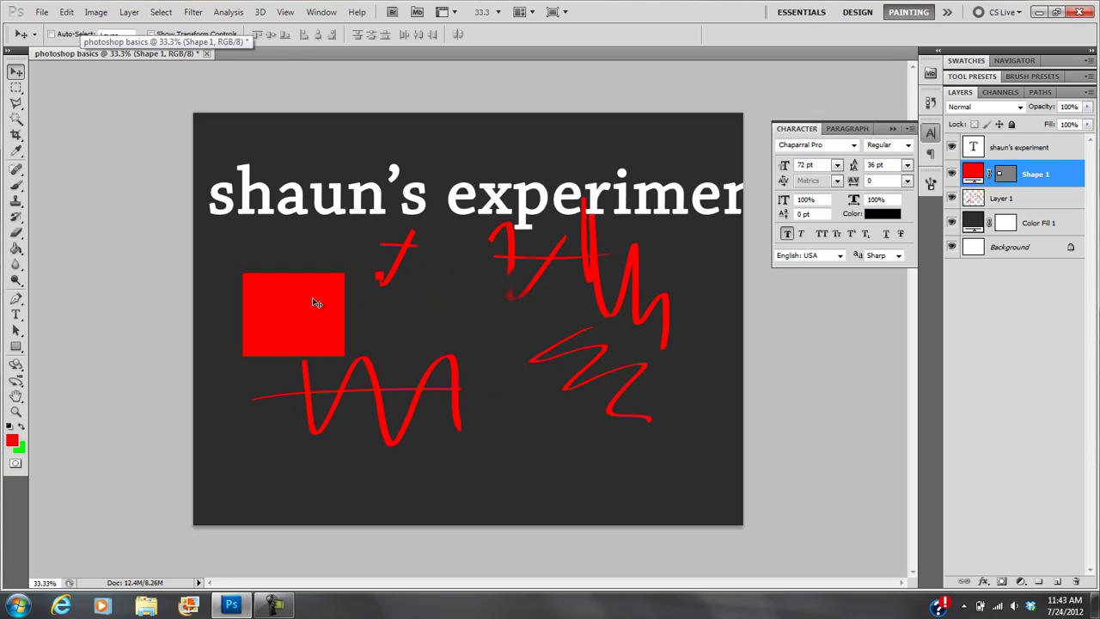
{"action": "mouse_move", "coordinate": [316, 314]}
{"action": "left_mouse_down"}
{"action": "mouse_move", "coordinate": [332, 313]}
{"action": "mouse_move", "coordinate": [352, 286]}
{"action": "mouse_move", "coordinate": [314, 298]}
{"action": "left_mouse_up"}
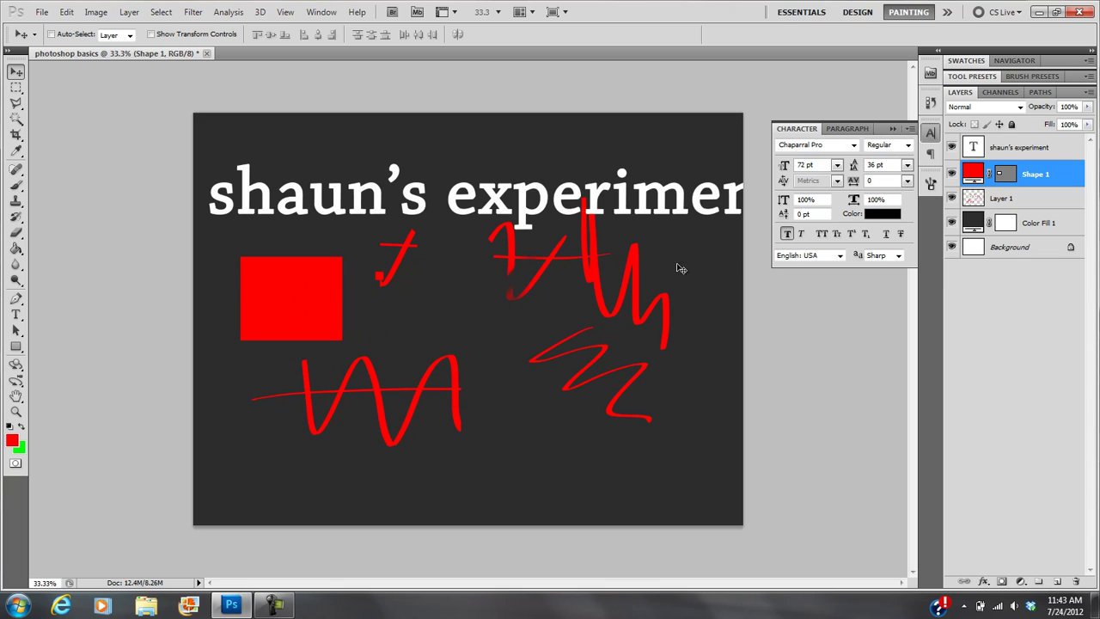
- On Layer 1, shift the red strokes slightly and shrink them toward the lower left with Free Transform
{"action": "left_click", "coordinate": [980, 203]}
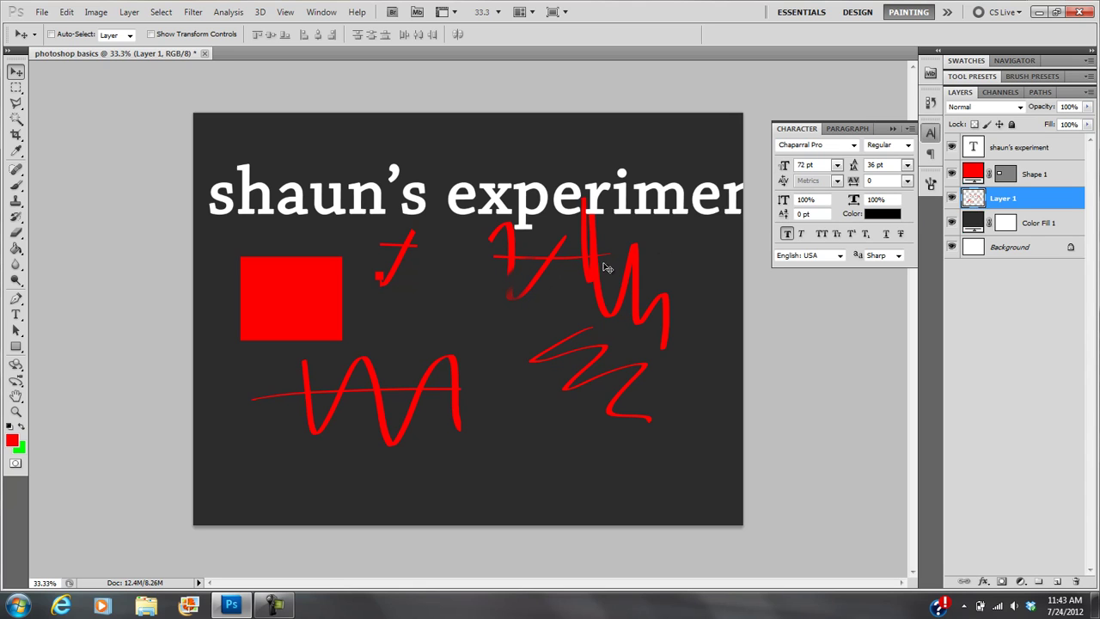
{"action": "mouse_move", "coordinate": [600, 286]}
{"action": "left_mouse_down"}
{"action": "mouse_move", "coordinate": [570, 275]}
{"action": "mouse_move", "coordinate": [562, 234]}
{"action": "mouse_move", "coordinate": [579, 287]}
{"action": "mouse_move", "coordinate": [616, 295]}
{"action": "mouse_move", "coordinate": [621, 282]}
{"action": "mouse_move", "coordinate": [607, 312]}
{"action": "mouse_move", "coordinate": [620, 303]}
{"action": "left_mouse_up"}
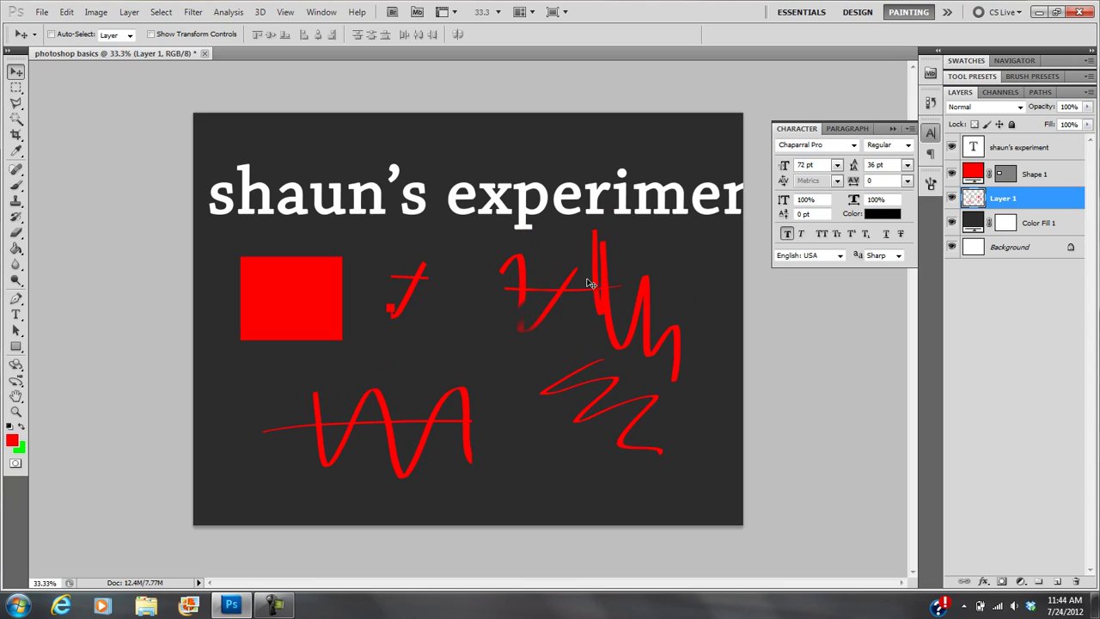
{"action": "key", "text": "ctrl+t"}
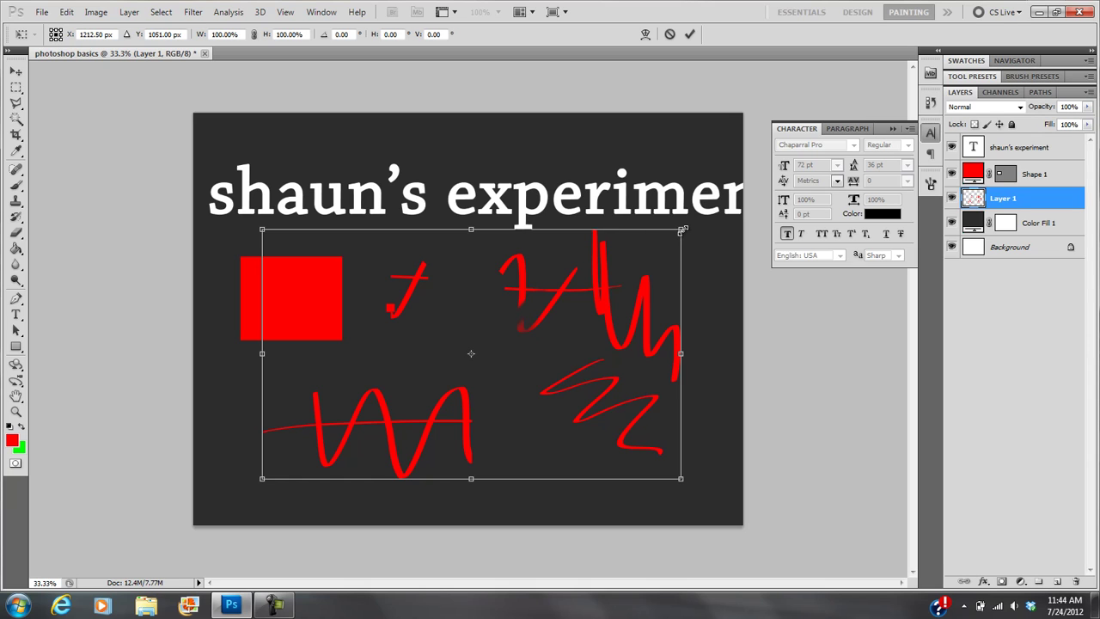
{"action": "mouse_move", "coordinate": [682, 228]}
{"action": "left_mouse_down"}
{"action": "mouse_move", "coordinate": [577, 289]}
{"action": "mouse_move", "coordinate": [416, 427]}
{"action": "left_mouse_up"}
{"action": "key", "text": "Return"}
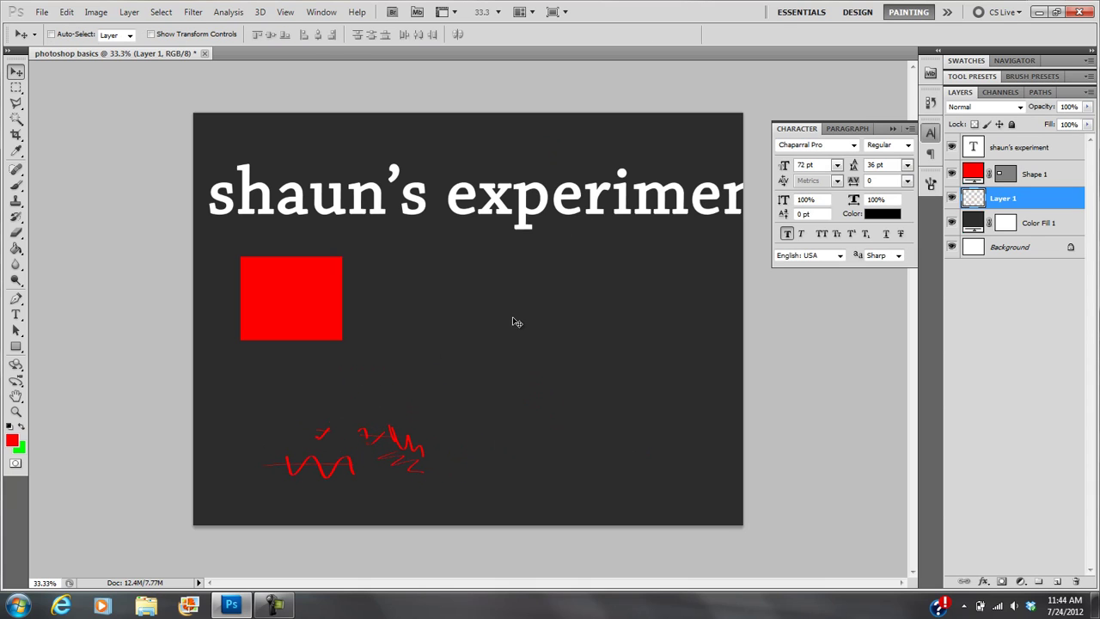
- Enlarge the red strokes across the canvas with Free Transform, then move them left and down
{"action": "key", "text": "ctrl+t"}
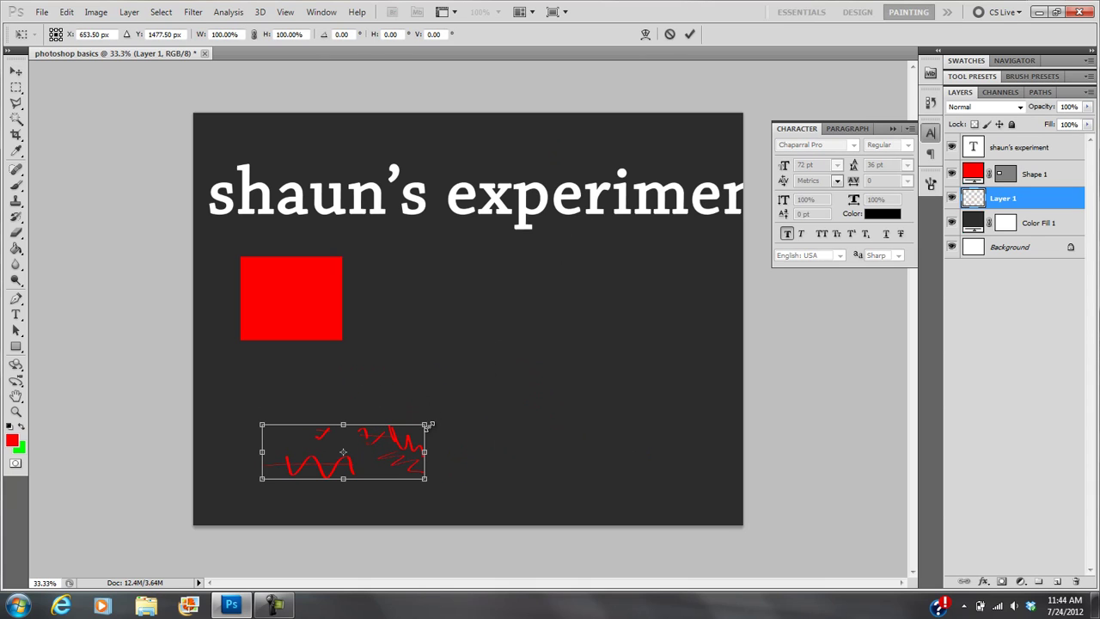
{"action": "mouse_move", "coordinate": [427, 425]}
{"action": "left_mouse_down"}
{"action": "mouse_move", "coordinate": [462, 375]}
{"action": "mouse_move", "coordinate": [662, 251]}
{"action": "mouse_move", "coordinate": [687, 155]}
{"action": "mouse_move", "coordinate": [681, 162]}
{"action": "left_mouse_up"}
{"action": "key", "text": "Return"}
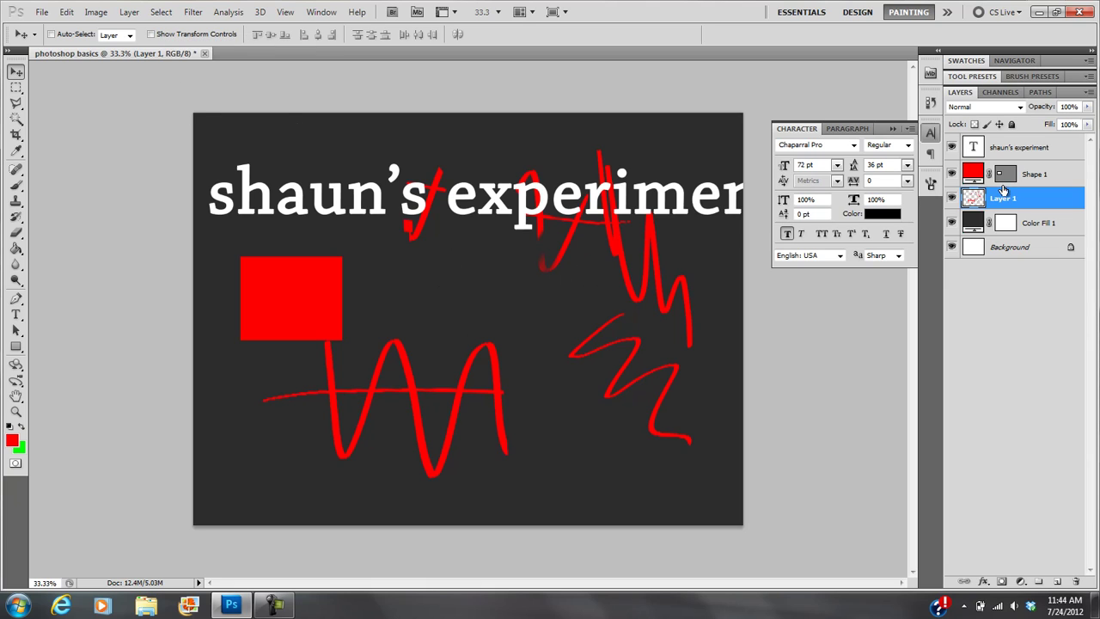
{"action": "mouse_move", "coordinate": [489, 317]}
{"action": "left_mouse_down"}
{"action": "mouse_move", "coordinate": [456, 330]}
{"action": "mouse_move", "coordinate": [474, 327]}
{"action": "mouse_move", "coordinate": [461, 349]}
{"action": "mouse_move", "coordinate": [536, 278]}
{"action": "left_mouse_up"}
- Hide Layer 1's strokes and recolour the Shape 1 square to blue (#2400ff)
{"action": "left_click", "coordinate": [952, 199]}
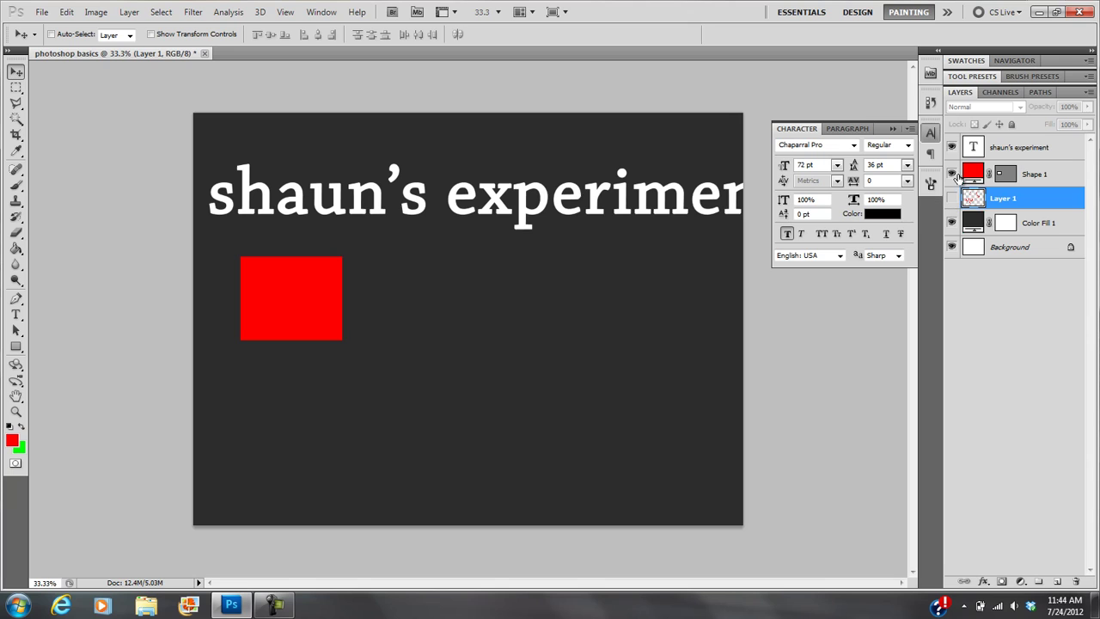
{"action": "left_click", "coordinate": [951, 174]}
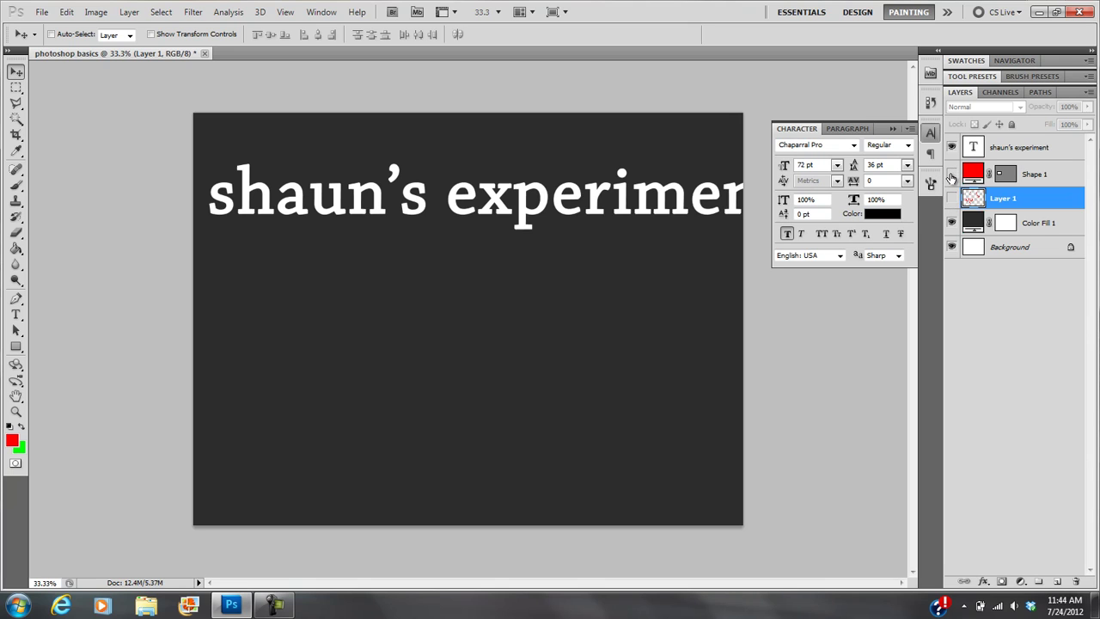
{"action": "left_click", "coordinate": [952, 174]}
{"action": "double_click", "coordinate": [972, 174]}
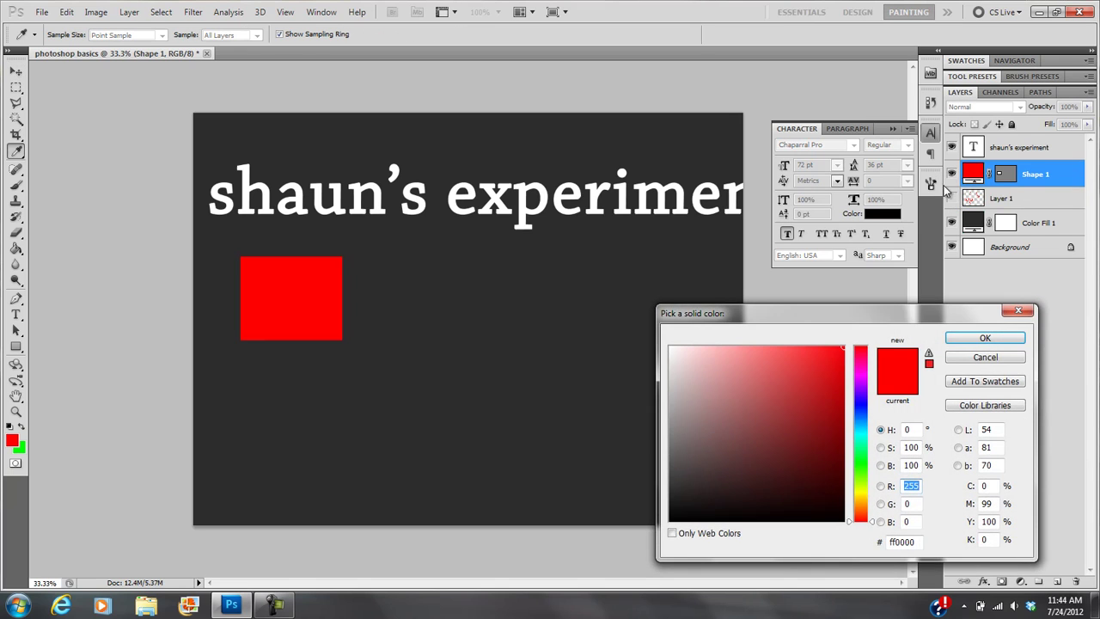
{"action": "left_click_drag", "start_coordinate": [864, 430], "coordinate": [863, 401]}
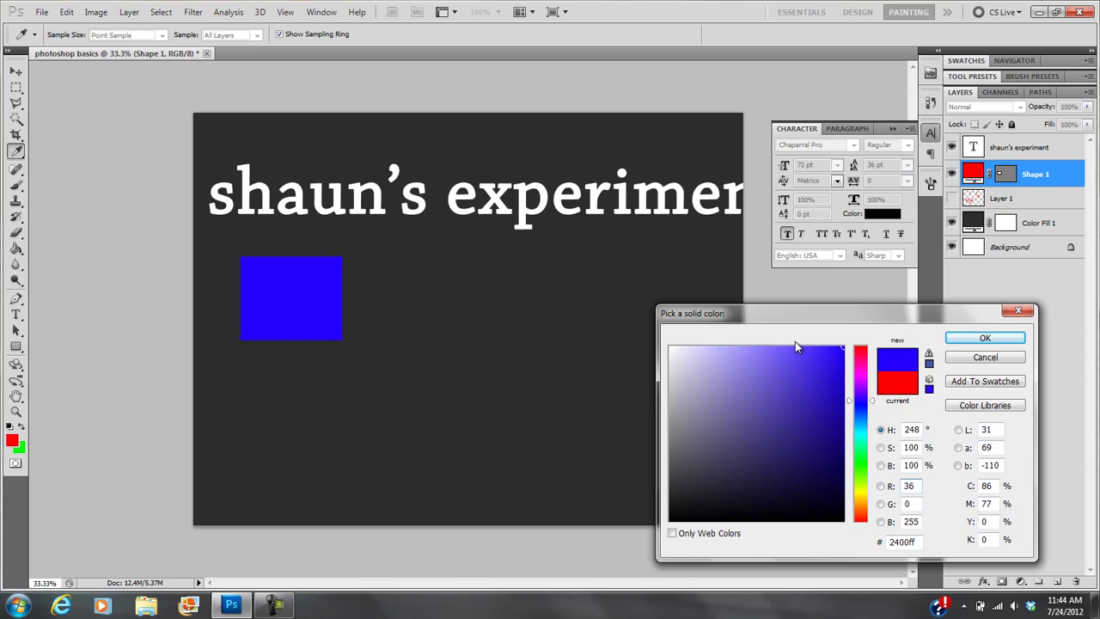
{"action": "left_click", "coordinate": [985, 338]}
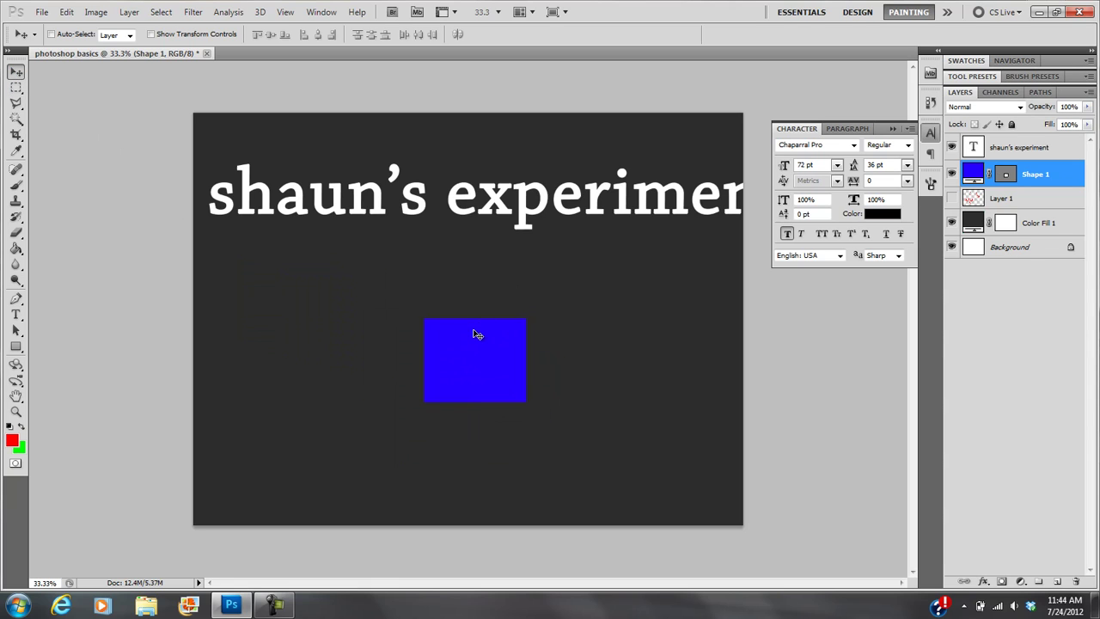
- Free-transform the blue Shape 1 square up to about 194% × 190% and commit
{"action": "key", "text": "ctrl+t"}
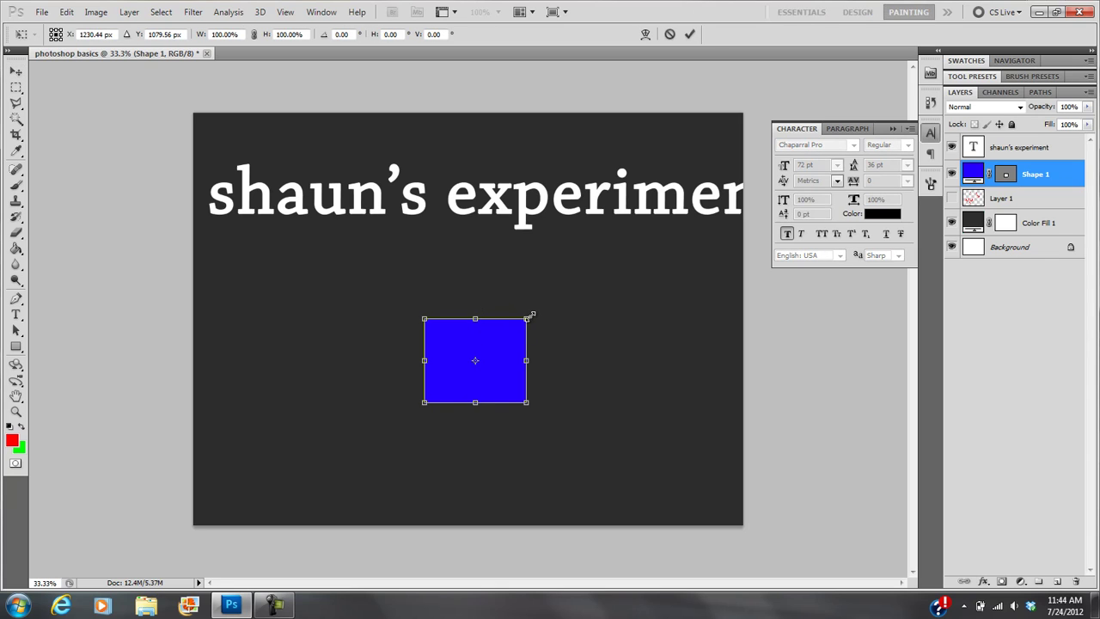
{"action": "left_click_drag", "start_coordinate": [526, 319], "coordinate": [623, 244]}
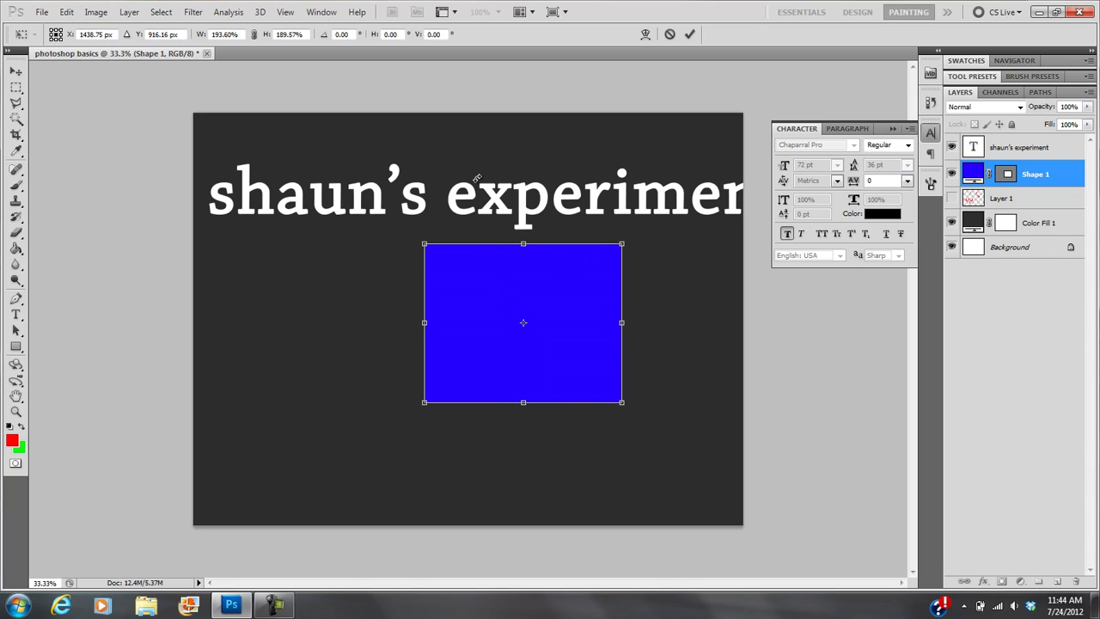
{"action": "key", "text": "Return"}
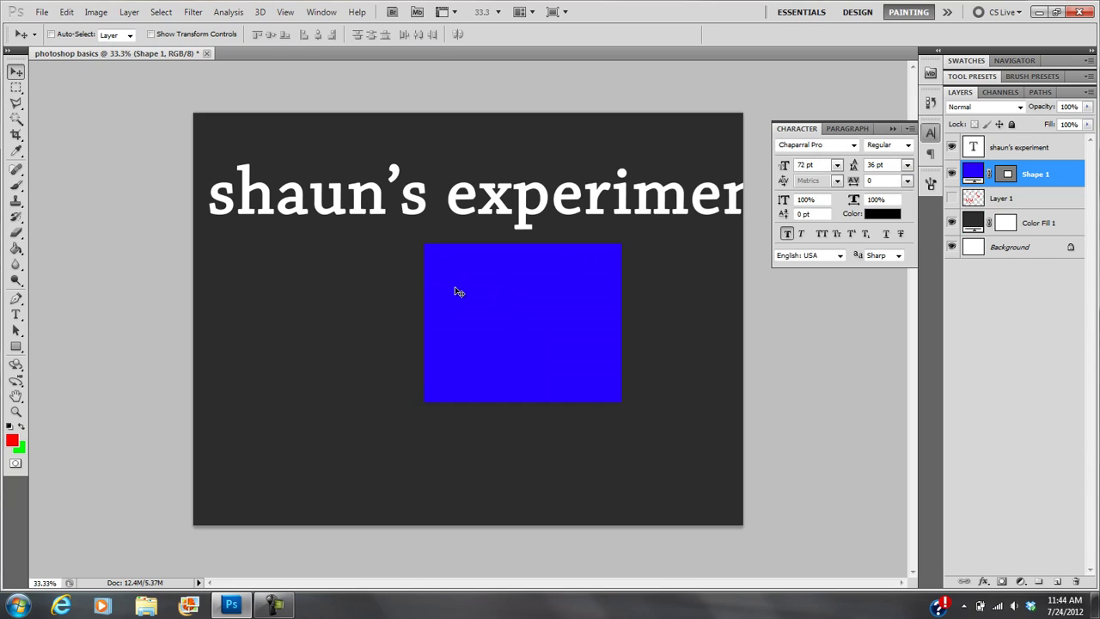
- Drag the blue rectangle lower-left, then check the heading text and fill colour without changing them
{"action": "left_click_drag", "start_coordinate": [374, 396], "coordinate": [351, 435]}
{"action": "double_click", "coordinate": [973, 147]}
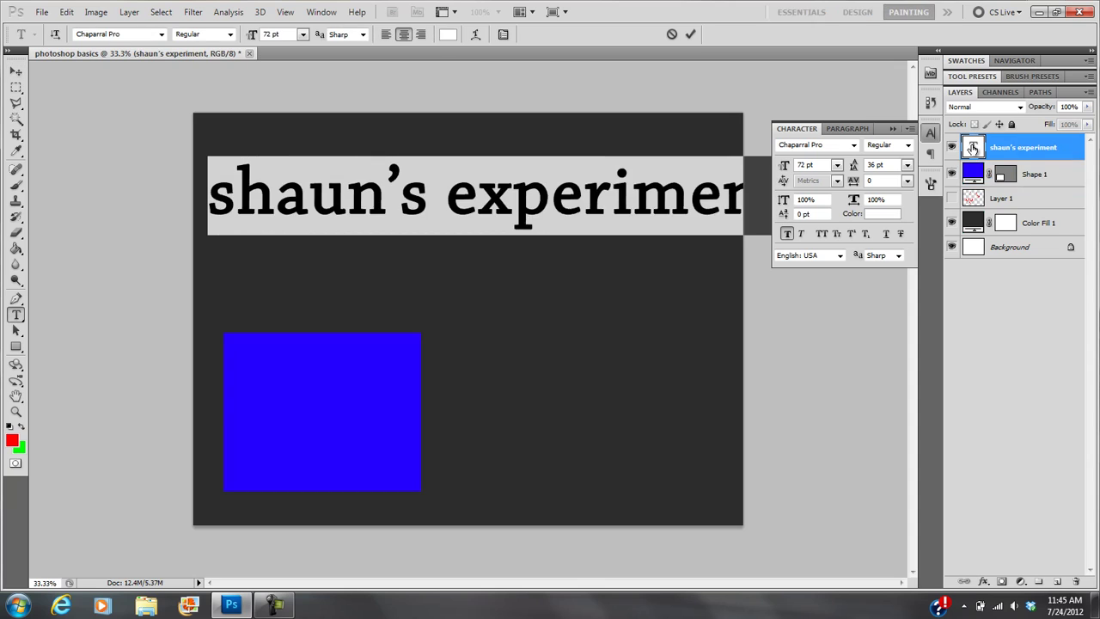
{"action": "left_click", "coordinate": [288, 196]}
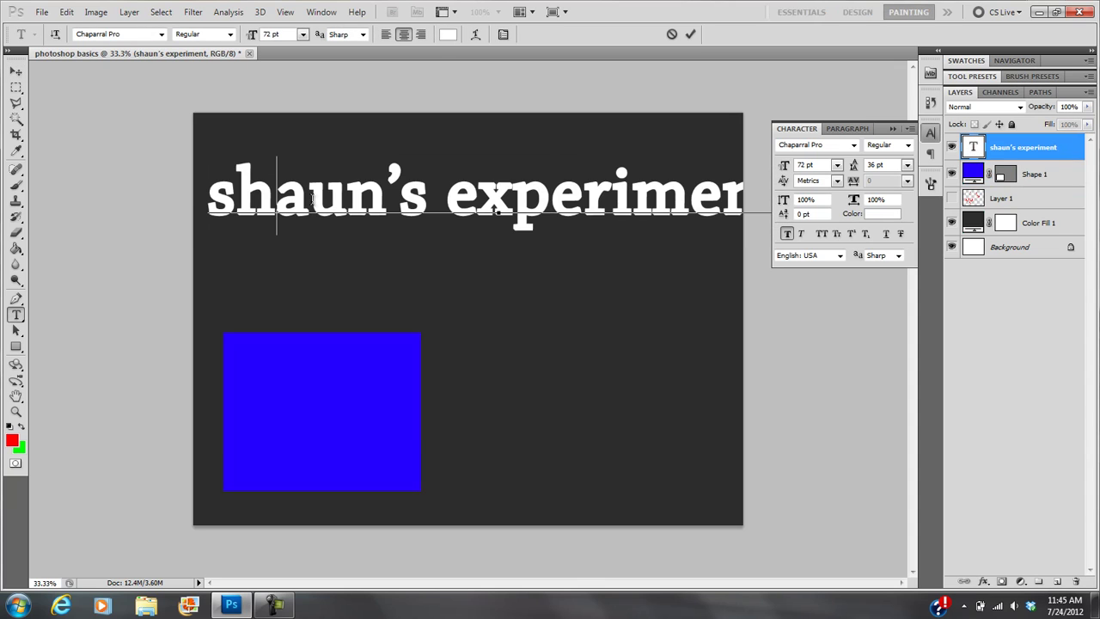
{"action": "left_click", "coordinate": [16, 72]}
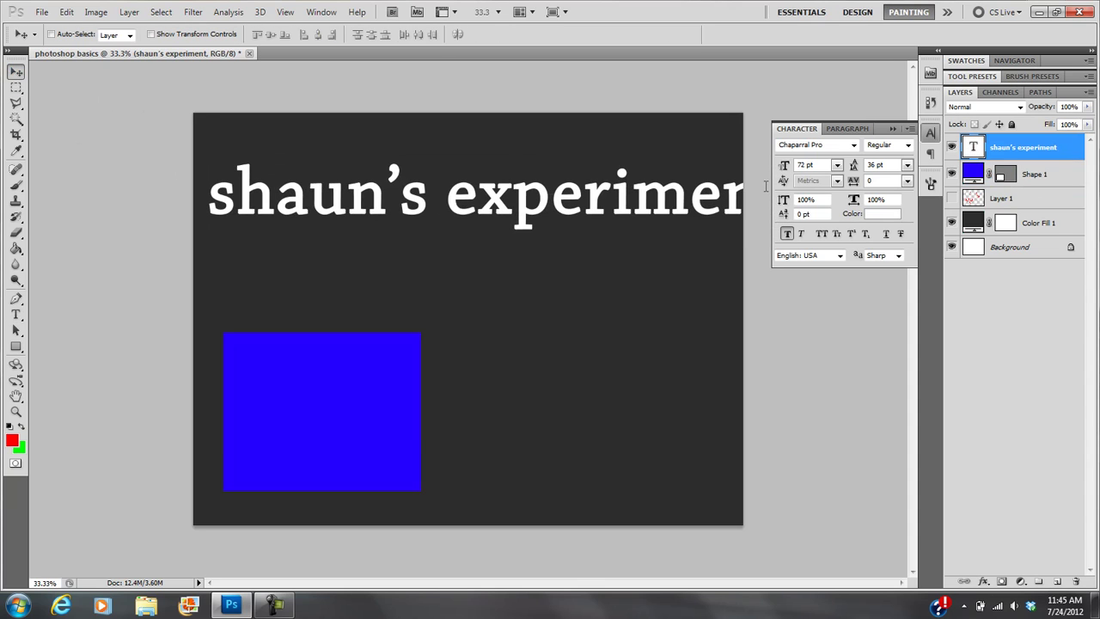
{"action": "double_click", "coordinate": [973, 174]}
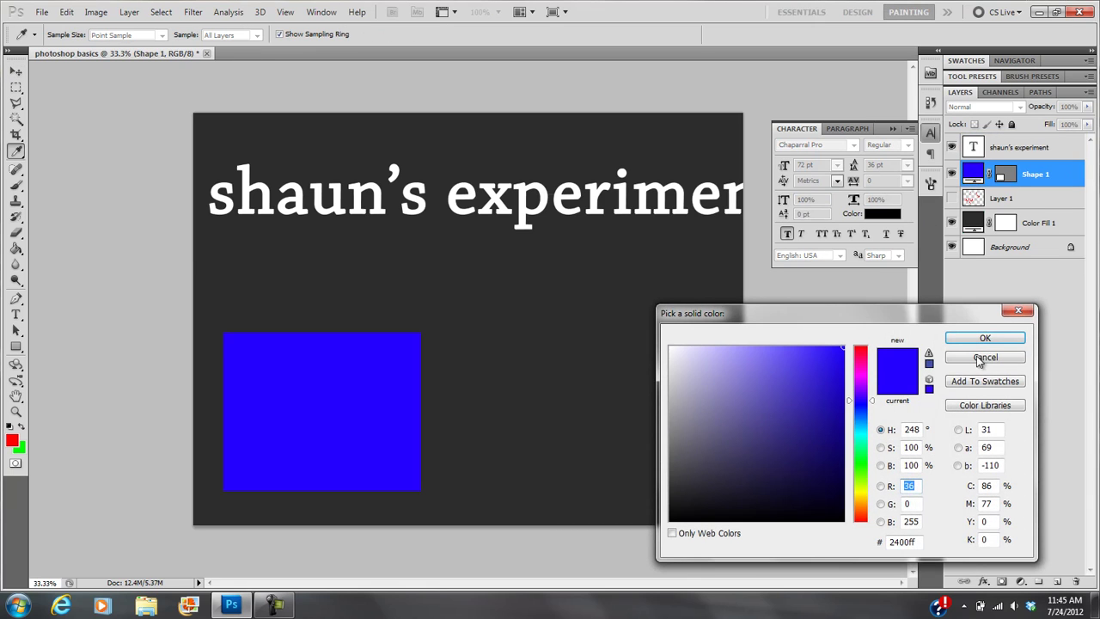
{"action": "left_click", "coordinate": [980, 361]}
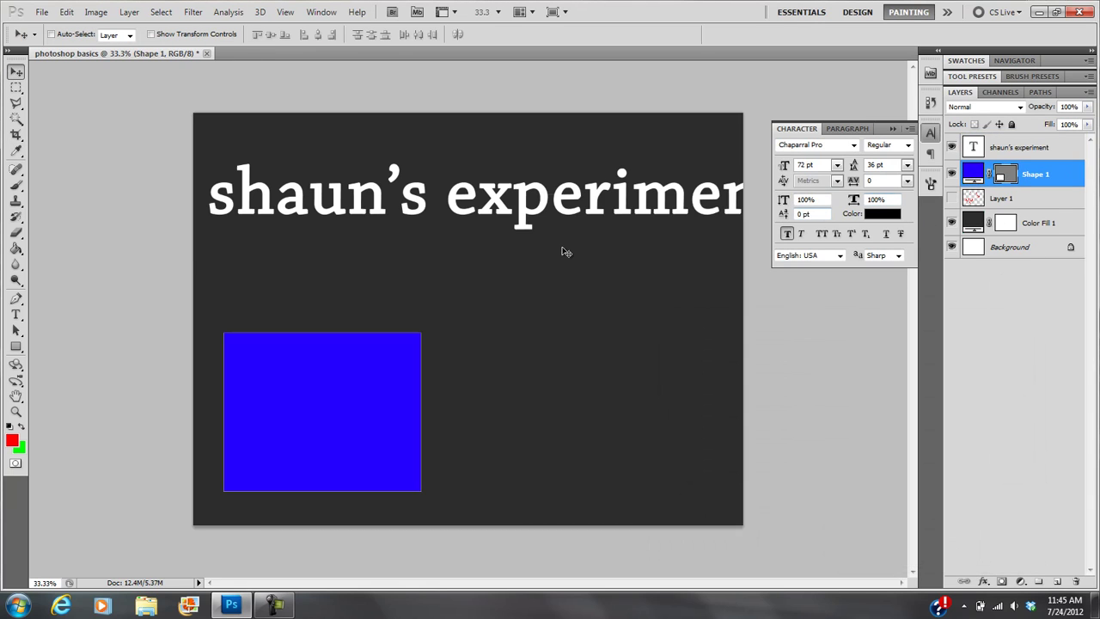
- With Path Selection, drag the blue rectangle up and right so it sits centred under the heading
{"action": "left_click", "coordinate": [15, 330]}
{"action": "left_click", "coordinate": [312, 393]}
{"action": "left_click_drag", "start_coordinate": [313, 393], "coordinate": [453, 339]}
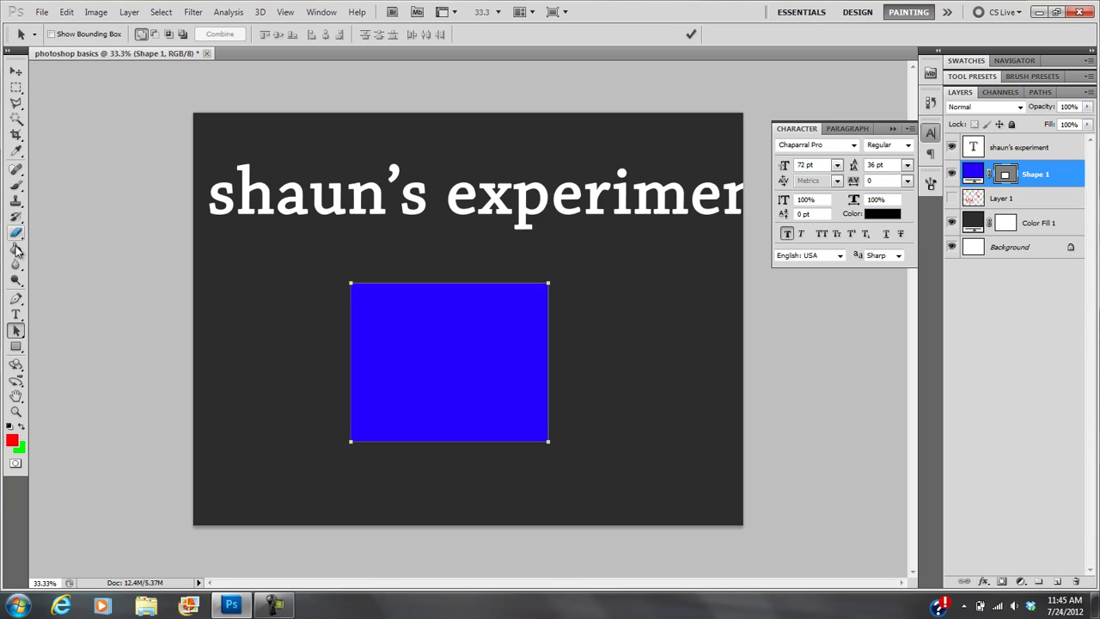
{"action": "left_click", "coordinate": [107, 167]}
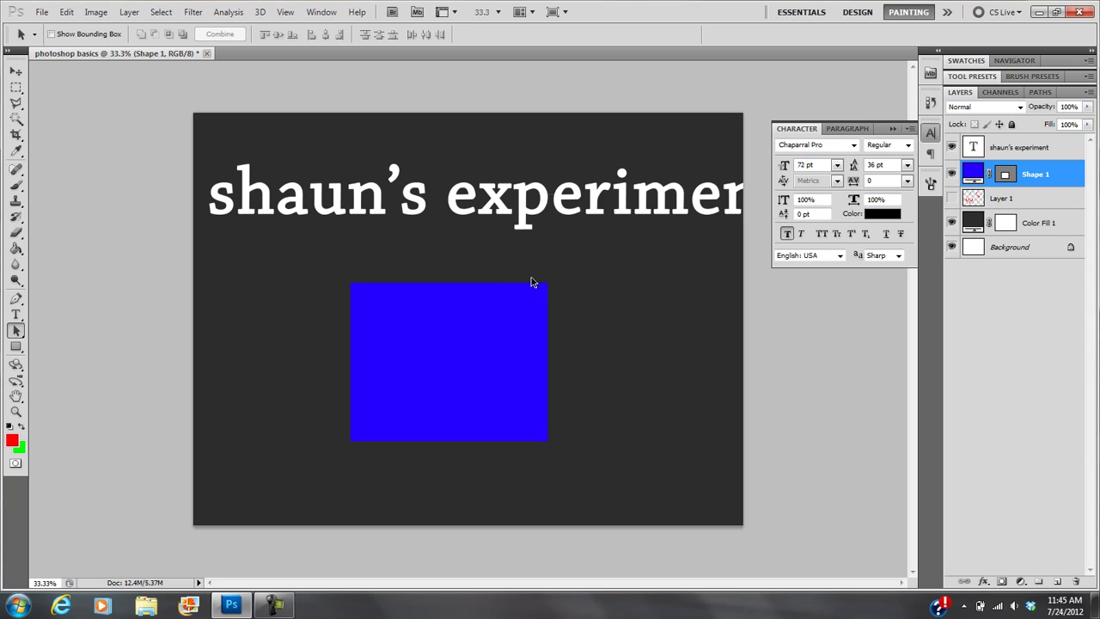
- Switch to the Brush tool and make Layer 1 the active layer for painting
{"action": "double_click", "coordinate": [973, 147]}
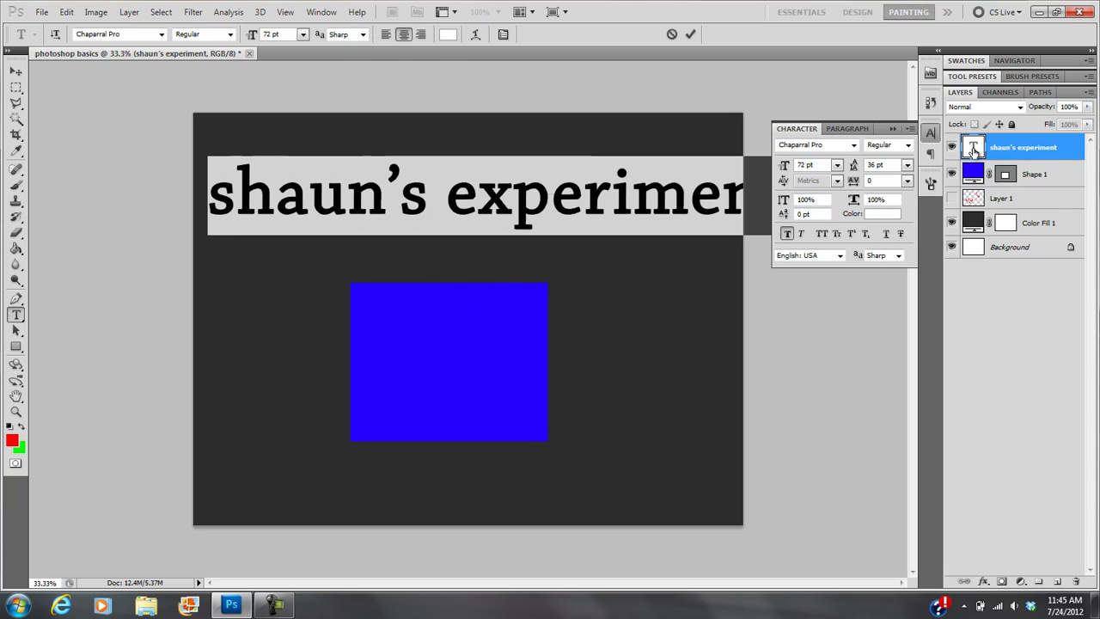
{"action": "left_click", "coordinate": [15, 184]}
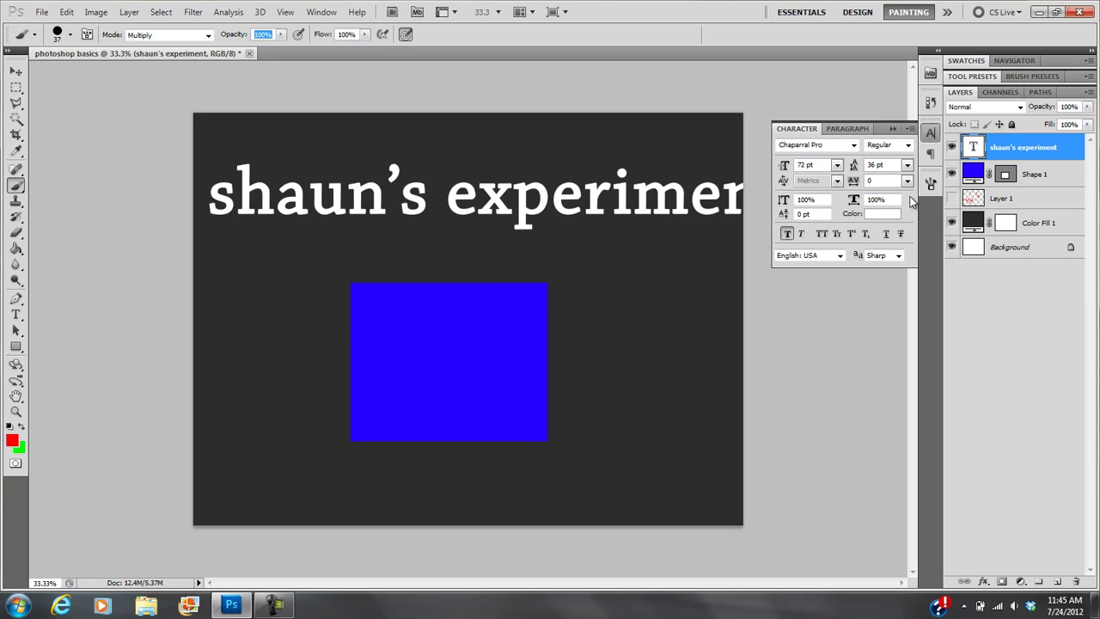
{"action": "left_click", "coordinate": [976, 205]}
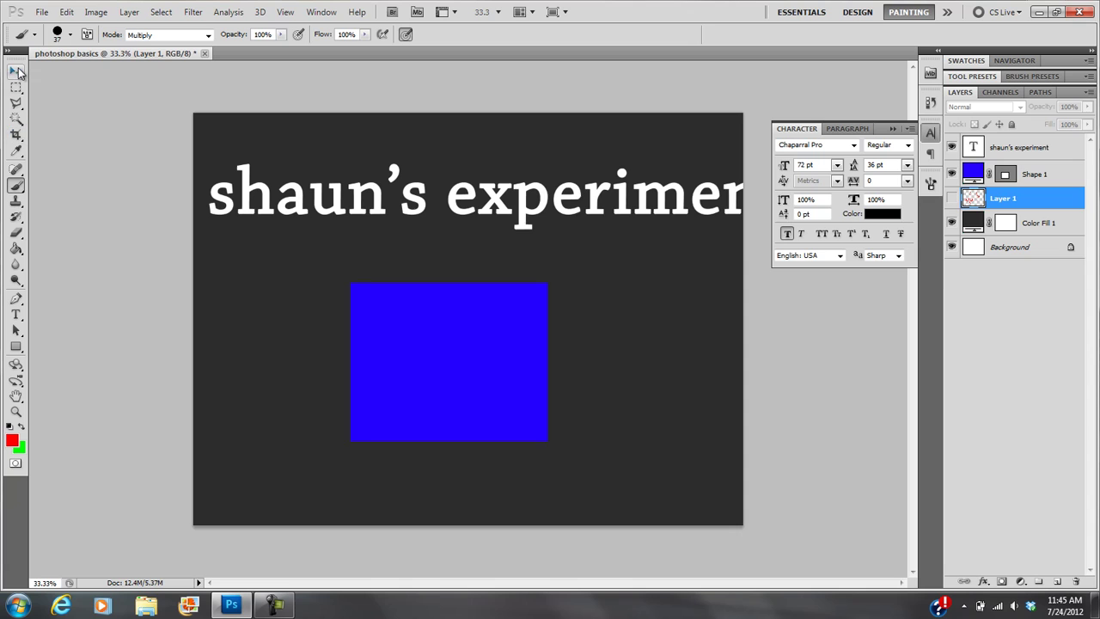
{"action": "left_click", "coordinate": [274, 606]}
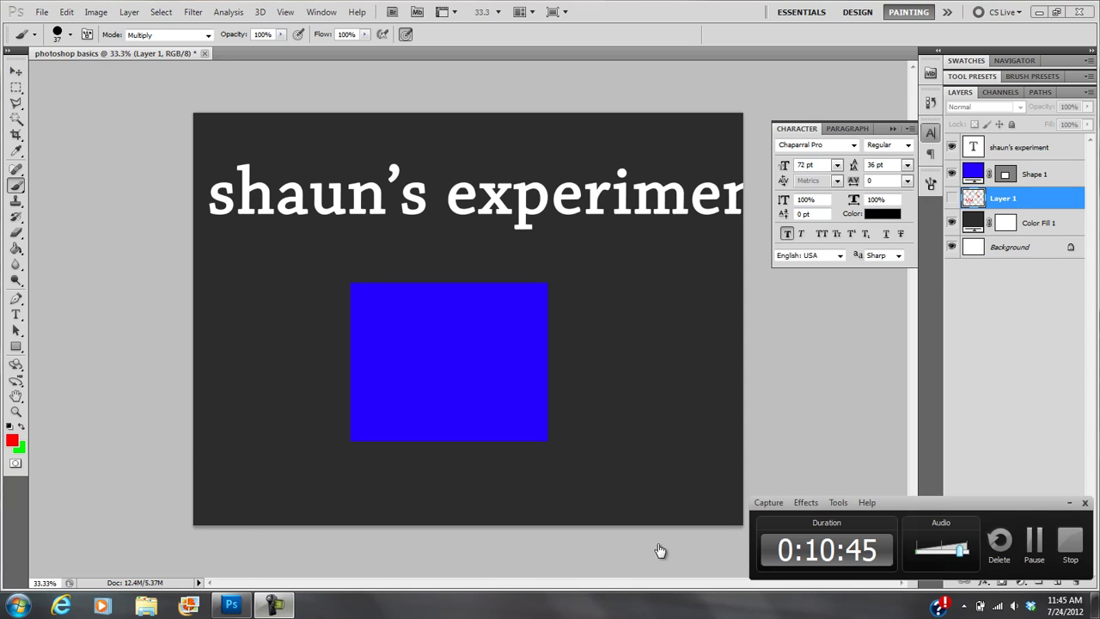
- Make the red strokes on Layer 1 visible and step the layer selection to Color Fill 1
{"action": "left_click", "coordinate": [1064, 537]}
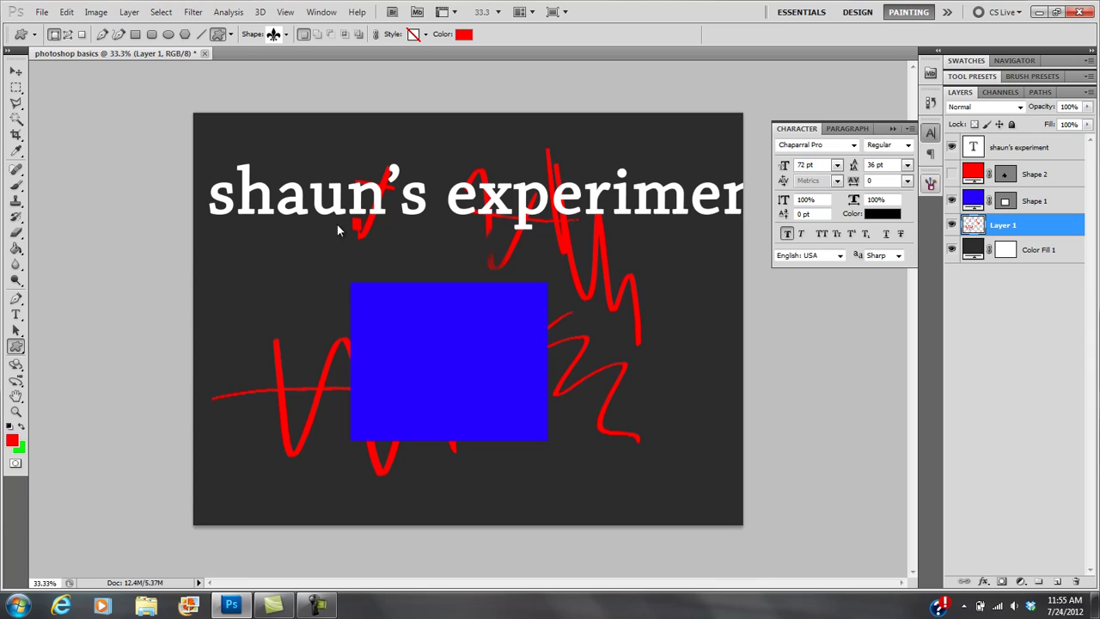
{"action": "key", "text": "alt+period"}
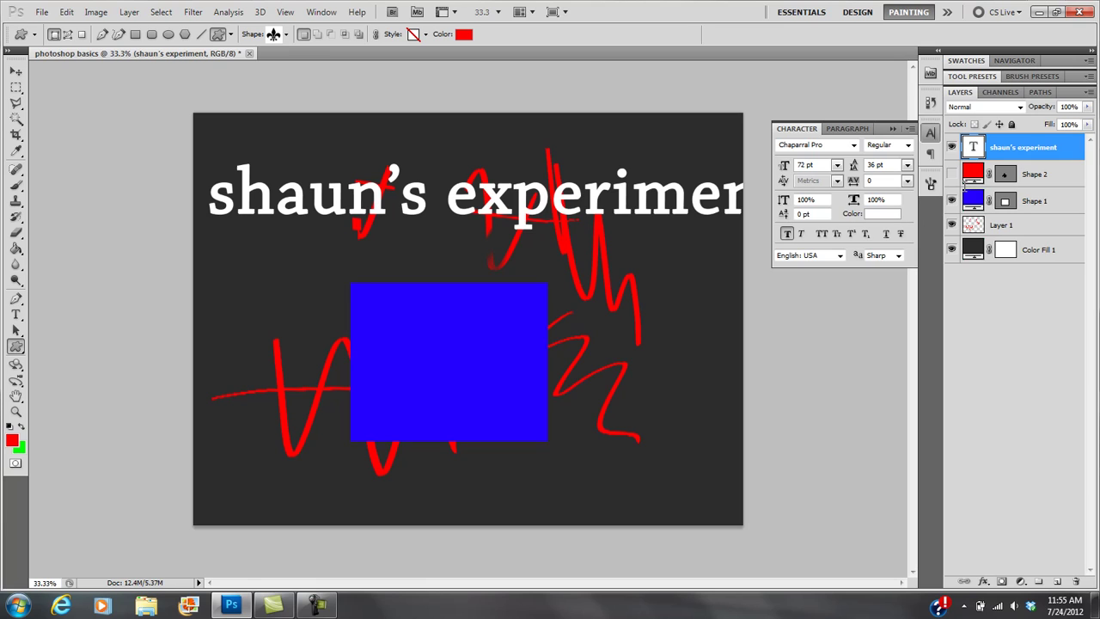
{"action": "key", "text": "alt+shift+bracketleft"}
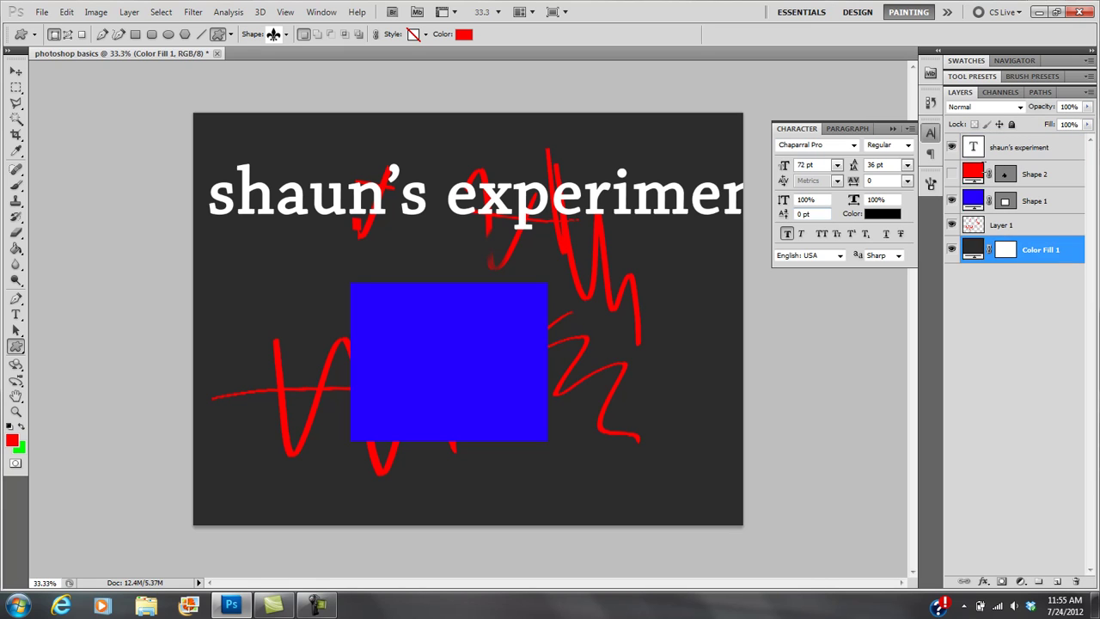
- Browse Layer > New Fill Layer options without choosing one, then select the Shape 1 layer
{"action": "key", "text": "alt+l"}
{"action": "key", "text": "Down"}
{"action": "key", "text": "Down"}
{"action": "key", "text": "Down"}
{"action": "key", "text": "Down"}
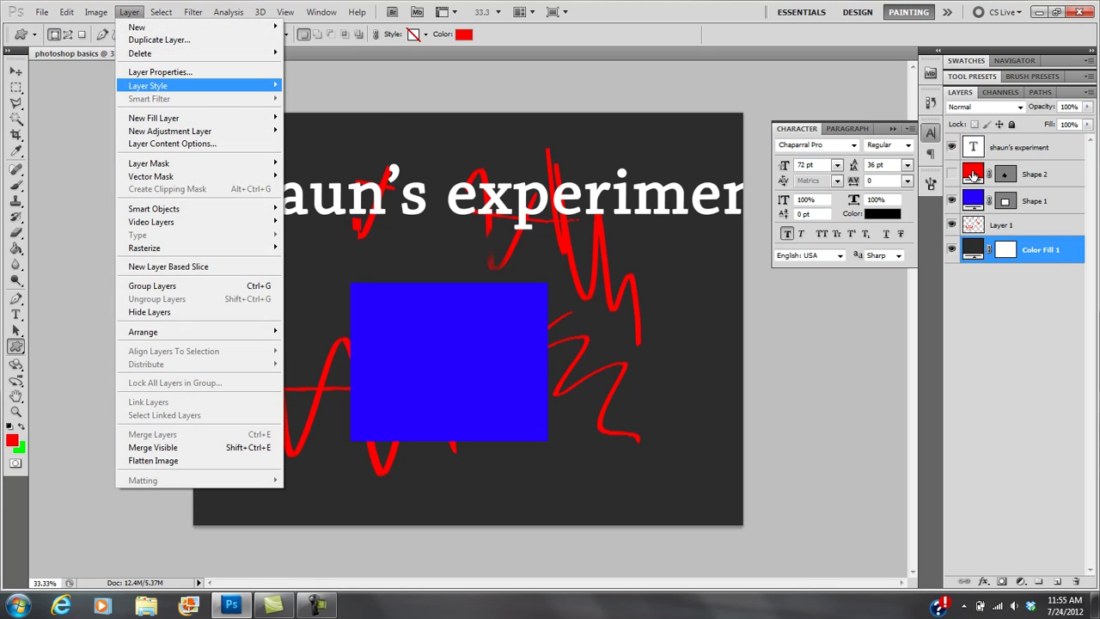
{"action": "key", "text": "Down"}
{"action": "key", "text": "Down"}
{"action": "key", "text": "Right"}
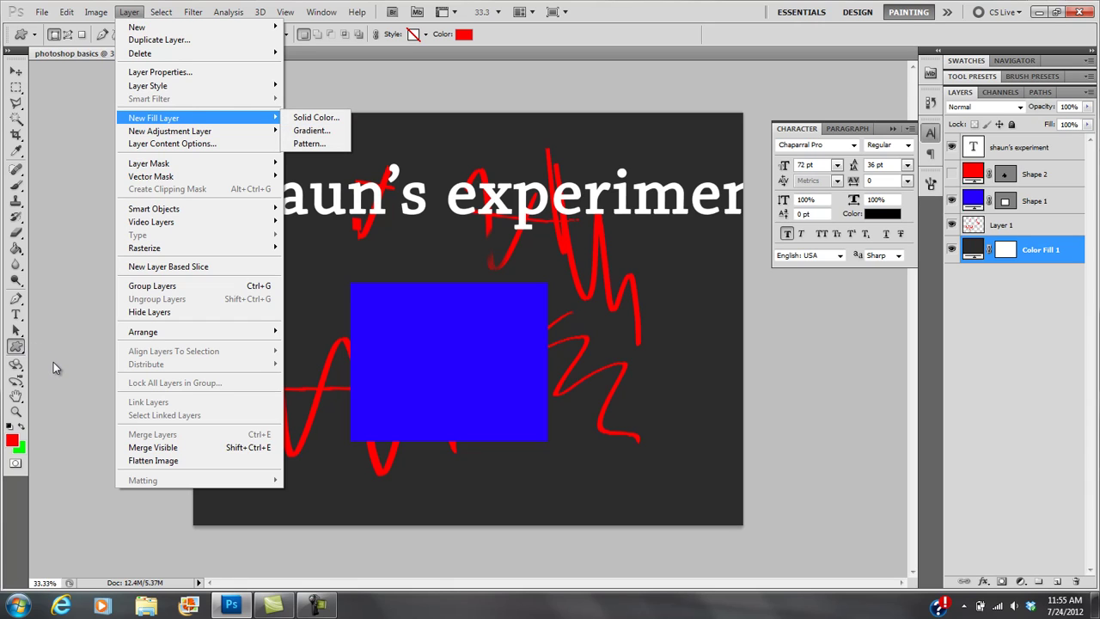
{"action": "key", "text": "Escape"}
{"action": "key", "text": "Escape"}
{"action": "key", "text": "alt+bracketright"}
{"action": "key", "text": "alt+bracketright"}
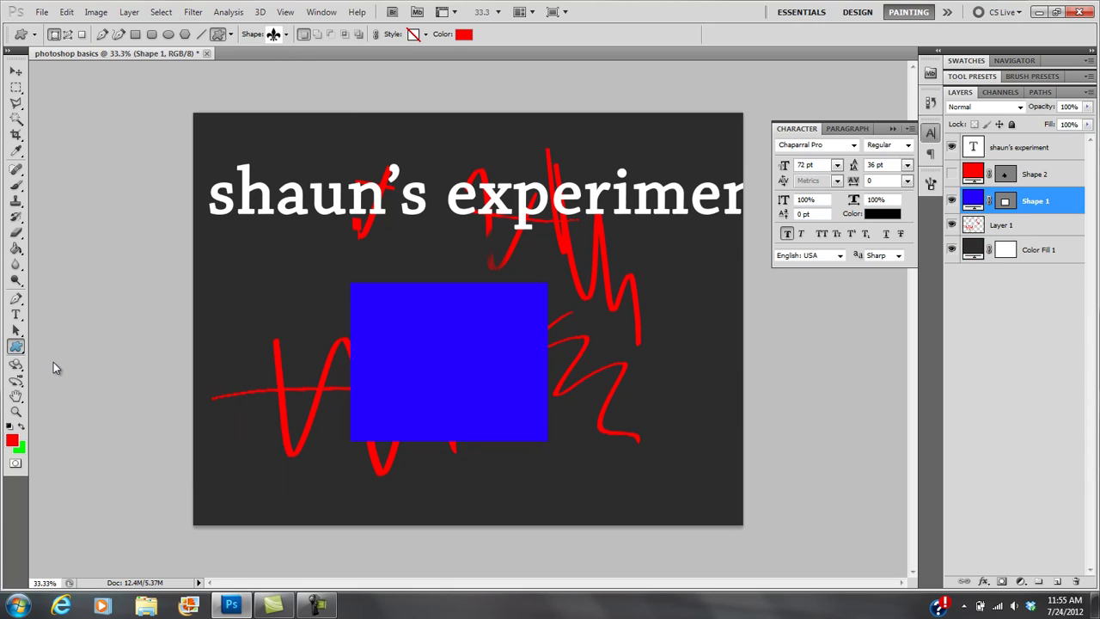
- Draw a red fleur-de-lis custom shape centred on the blue rectangle
{"action": "right_click", "coordinate": [16, 347]}
{"action": "left_click", "coordinate": [62, 348]}
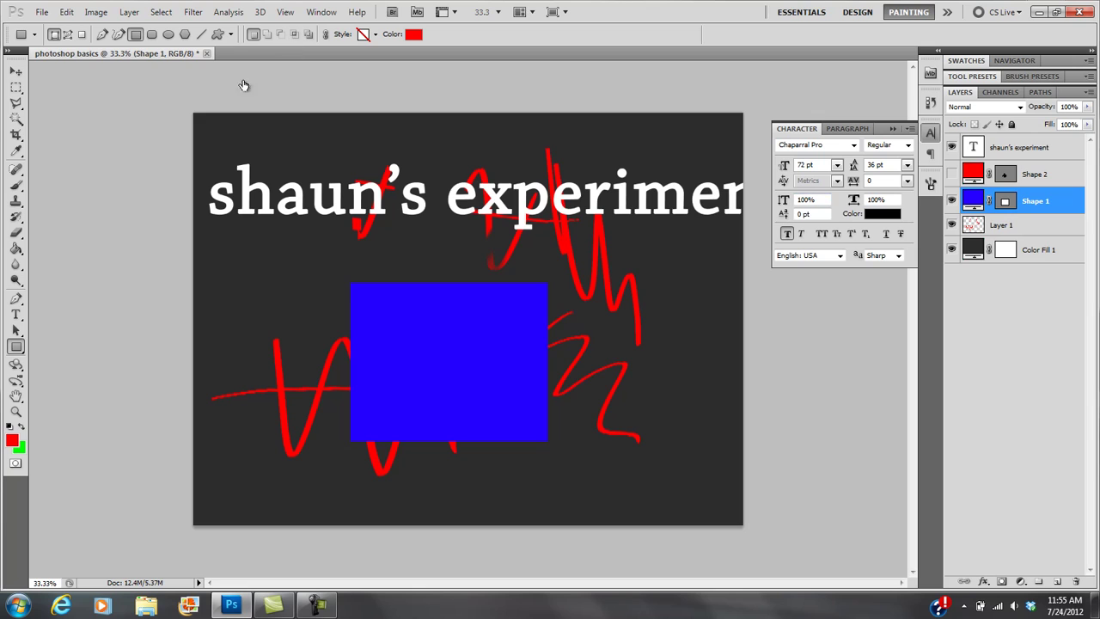
{"action": "key", "text": "shift+u"}
{"action": "key", "text": "shift+u"}
{"action": "key", "text": "shift+u"}
{"action": "key", "text": "shift+u"}
{"action": "key", "text": "shift+u"}
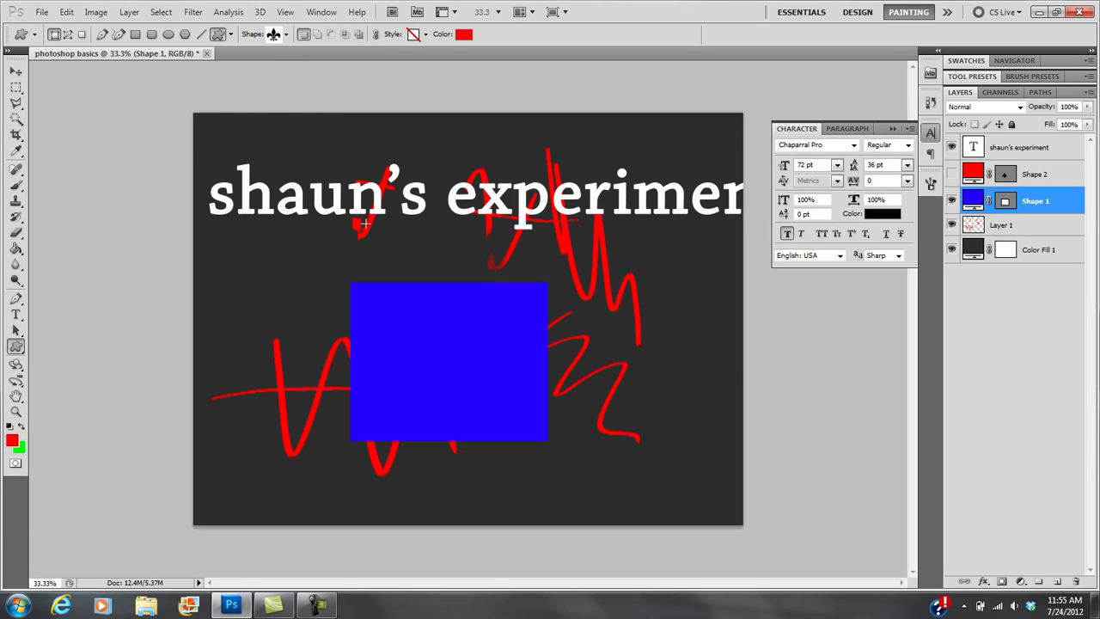
{"action": "key", "text": "Return"}
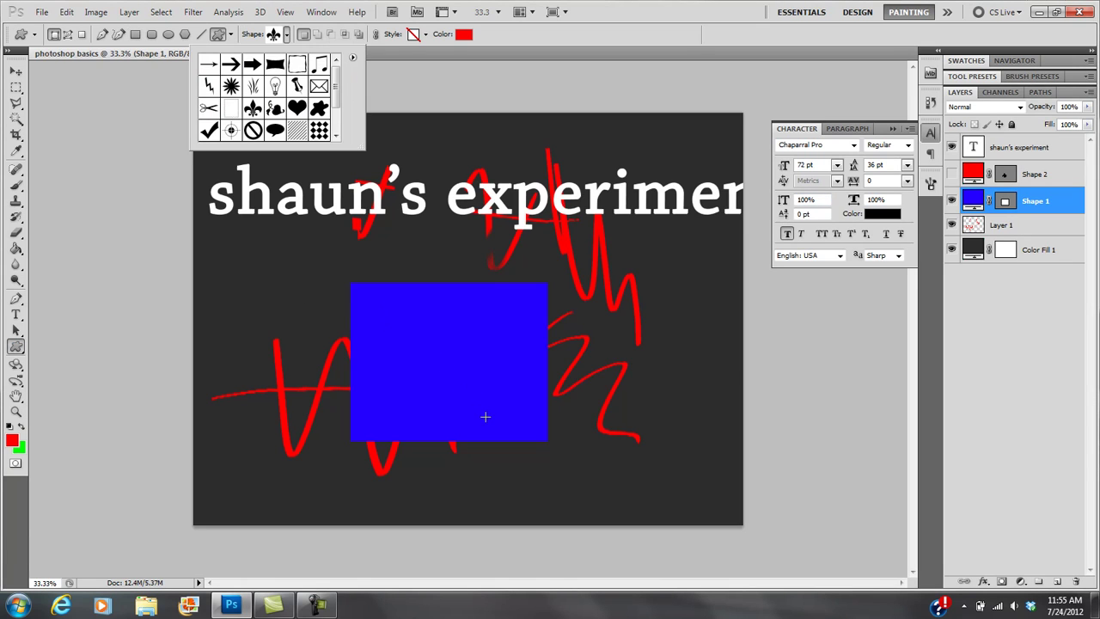
{"action": "key", "text": "Return"}
{"action": "left_click_drag", "start_coordinate": [414, 311], "coordinate": [480, 393]}
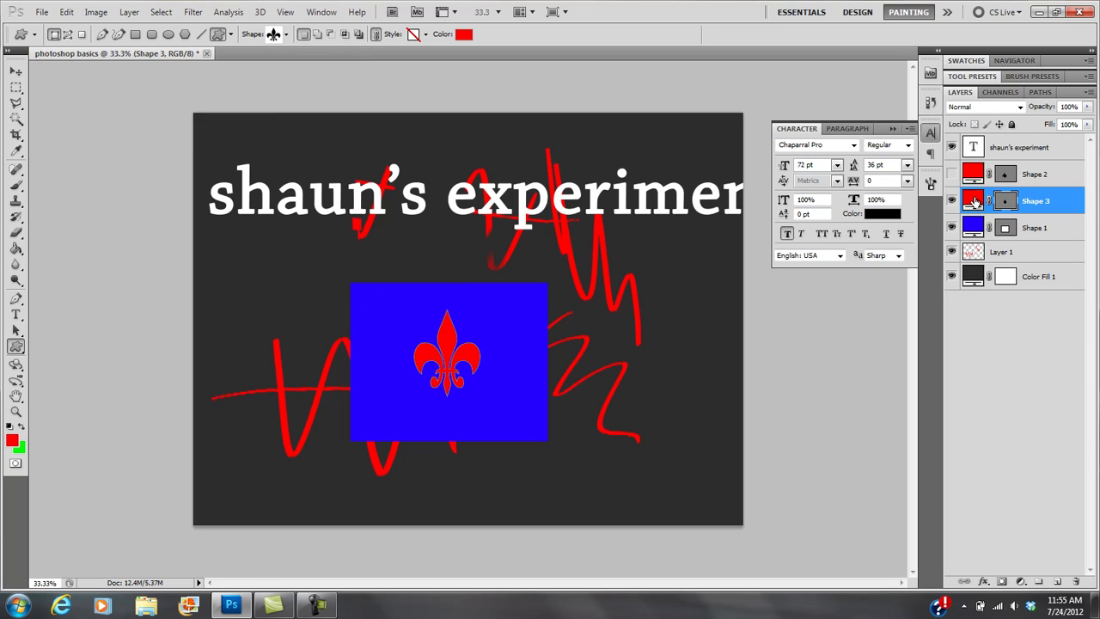
- Select Layer 1 and nudge the red scribbles slightly down with Move tool arrow keys
{"action": "left_click", "coordinate": [984, 154]}
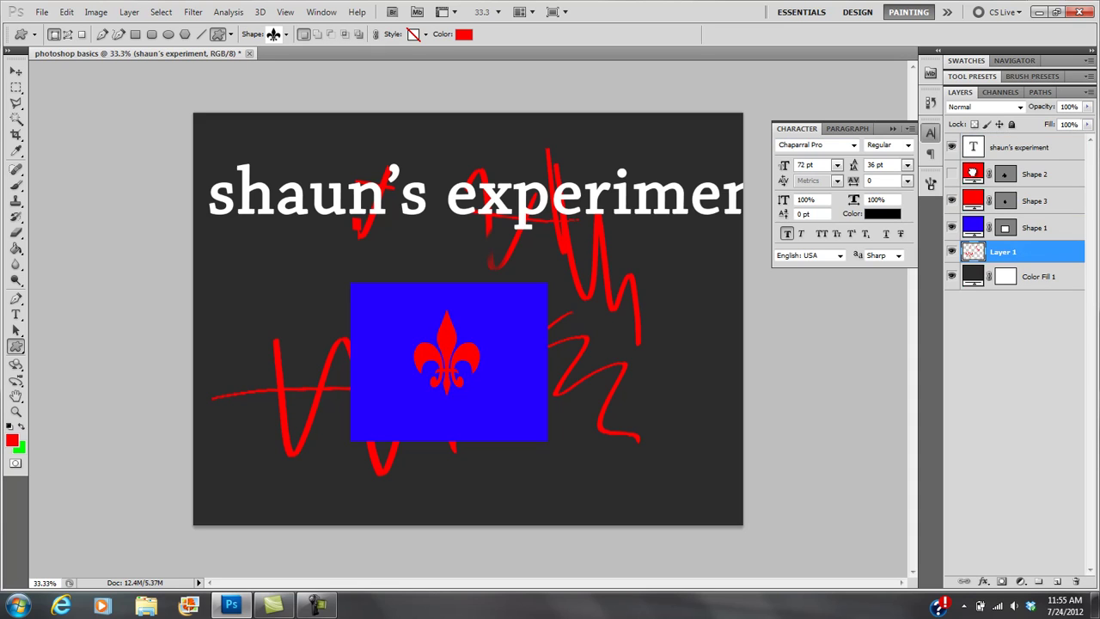
{"action": "left_click", "coordinate": [973, 251]}
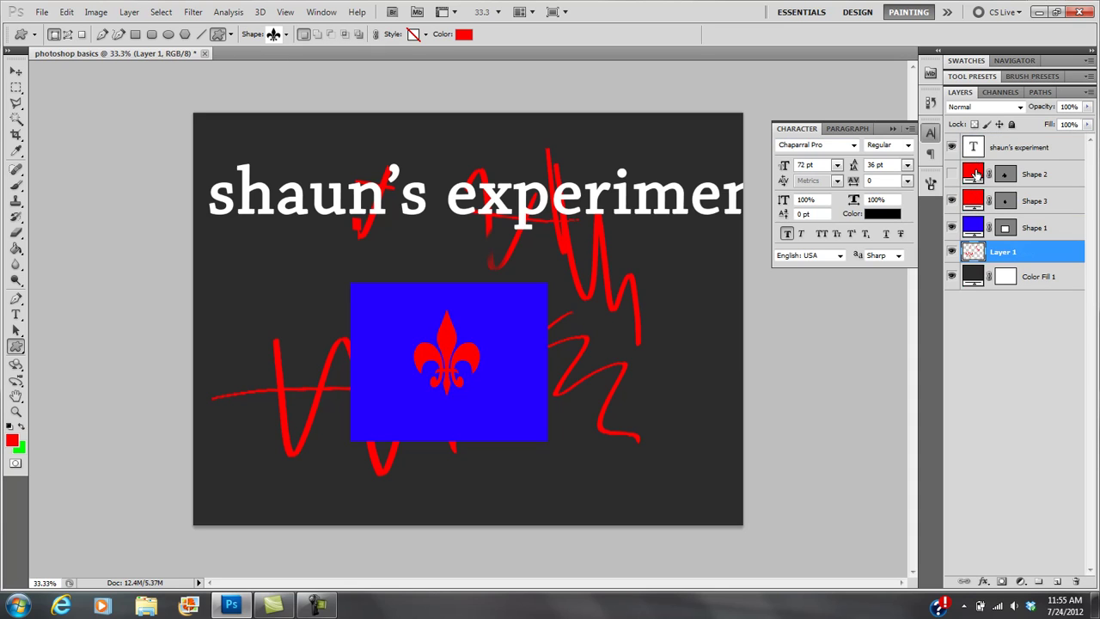
{"action": "key", "text": "v"}
{"action": "key", "text": "shift+Down"}
{"action": "key", "text": "shift+Down"}
{"action": "key", "text": "shift+Down"}
{"action": "key", "text": "shift+Down"}
{"action": "key", "text": "shift+Down"}
{"action": "key", "text": "shift+Down"}
{"action": "key", "text": "shift+Left"}
{"action": "key", "text": "shift+Left"}
{"action": "key", "text": "shift+Left"}
{"action": "key", "text": "shift+Left"}
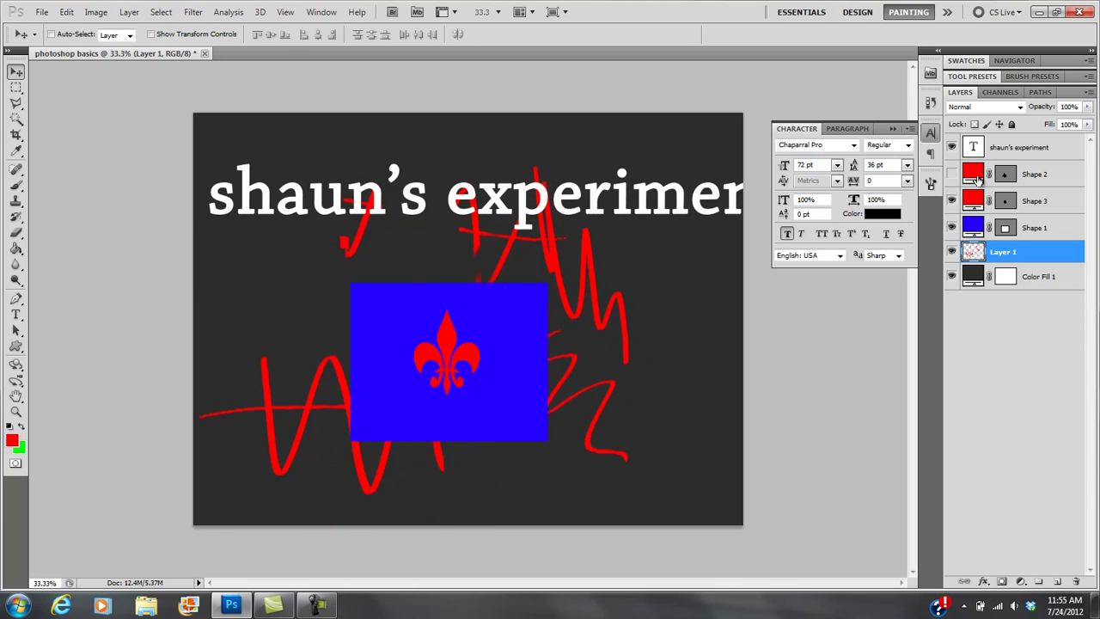
{"action": "key", "text": "shift+Up"}
{"action": "key", "text": "shift+Up"}
{"action": "key", "text": "shift+Up"}
{"action": "key", "text": "shift+Up"}
{"action": "key", "text": "shift+Up"}
{"action": "key", "text": "shift+Right"}
{"action": "key", "text": "shift+Right"}
{"action": "key", "text": "shift+Right"}
{"action": "key", "text": "shift+Right"}
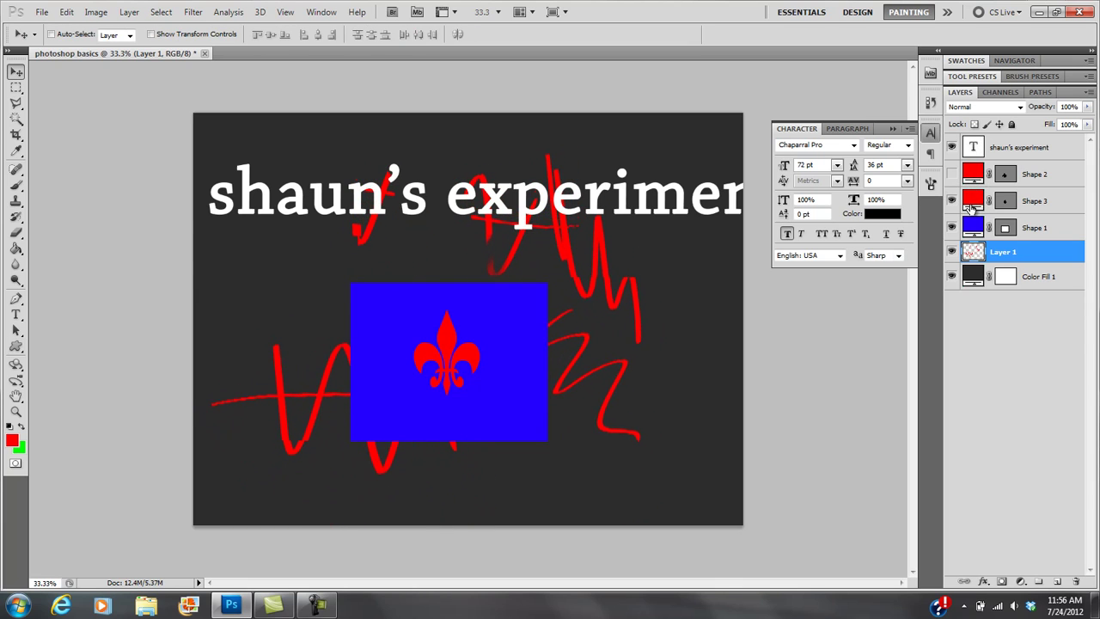
{"action": "key", "text": "shift+Down"}
{"action": "key", "text": "shift+Down"}
{"action": "key", "text": "shift+Down"}
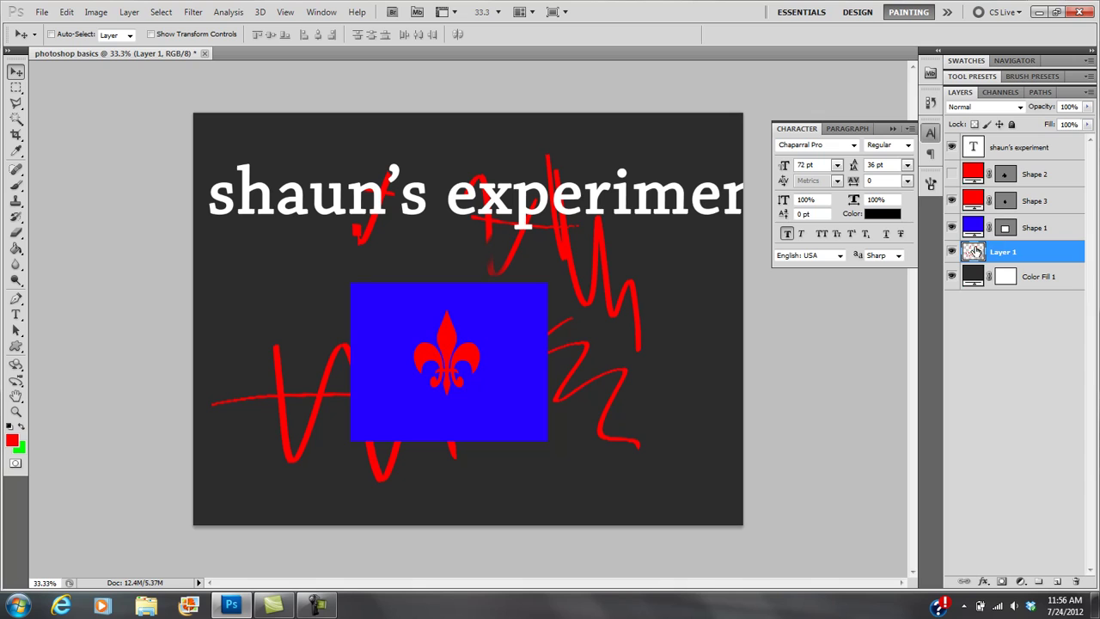